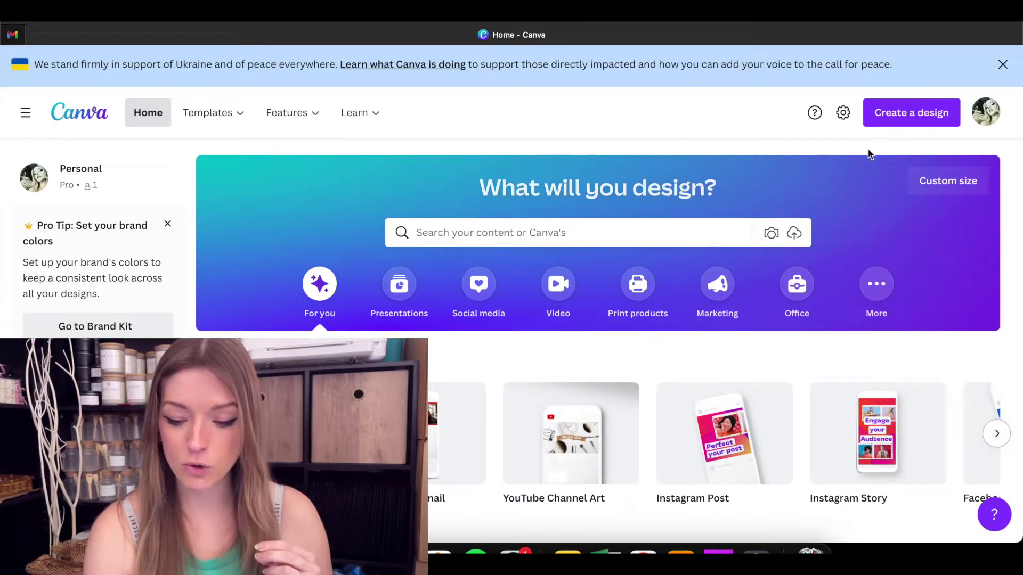
Start a new Canva design with custom dimensions
left_click(917, 124)
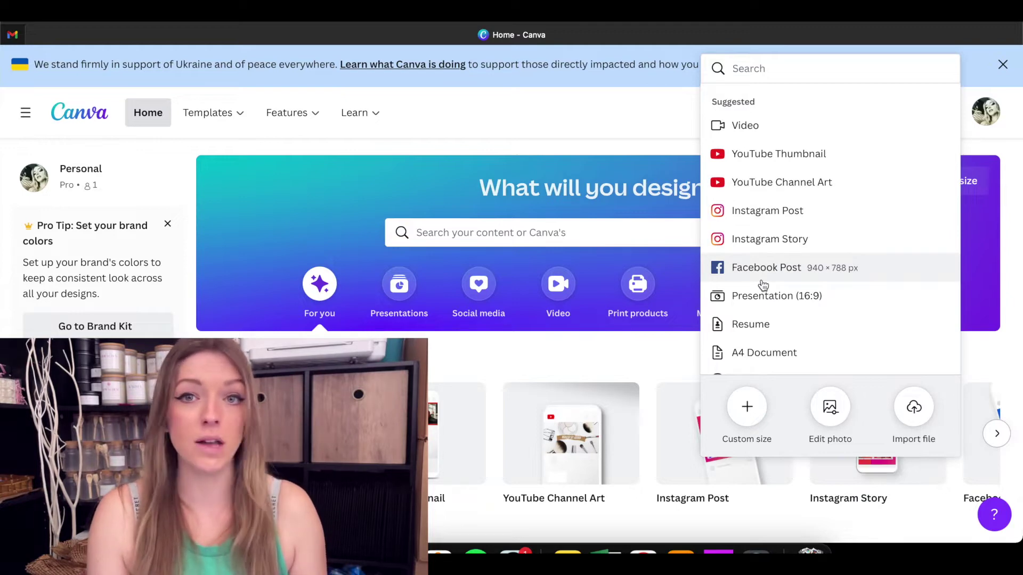
scroll(763, 286, "down", 5)
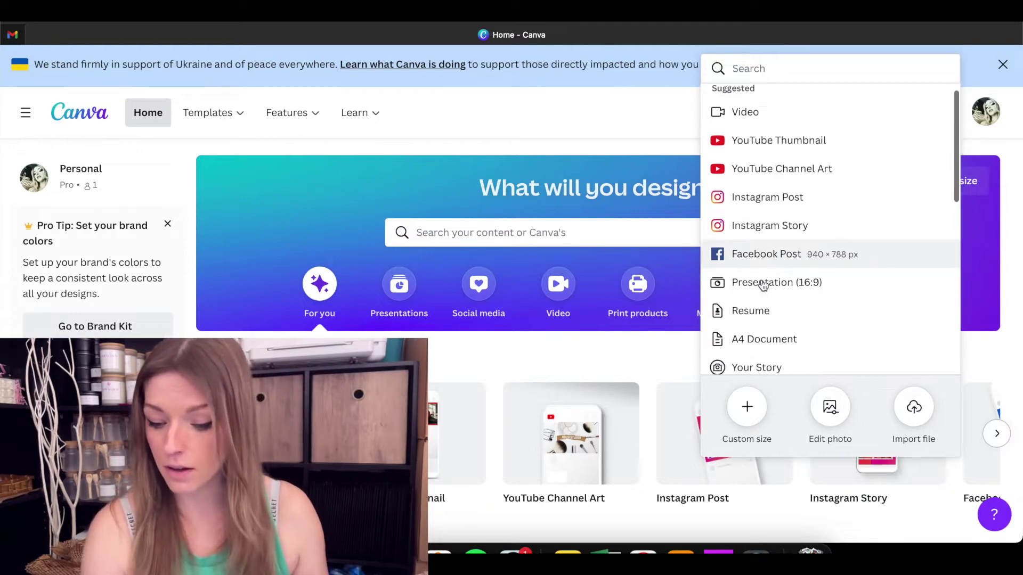
scroll(763, 286, "up", 5)
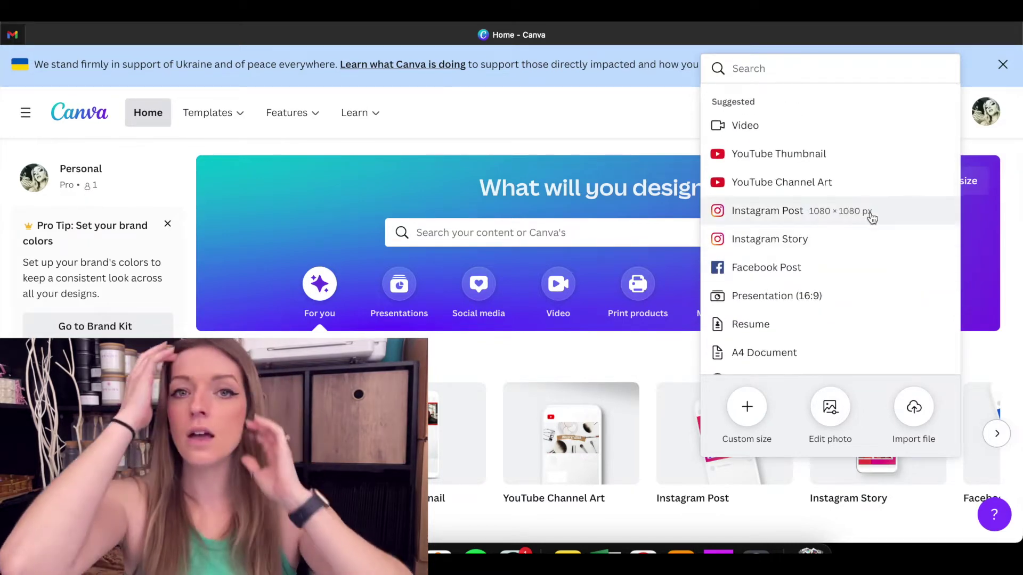
left_click(747, 417)
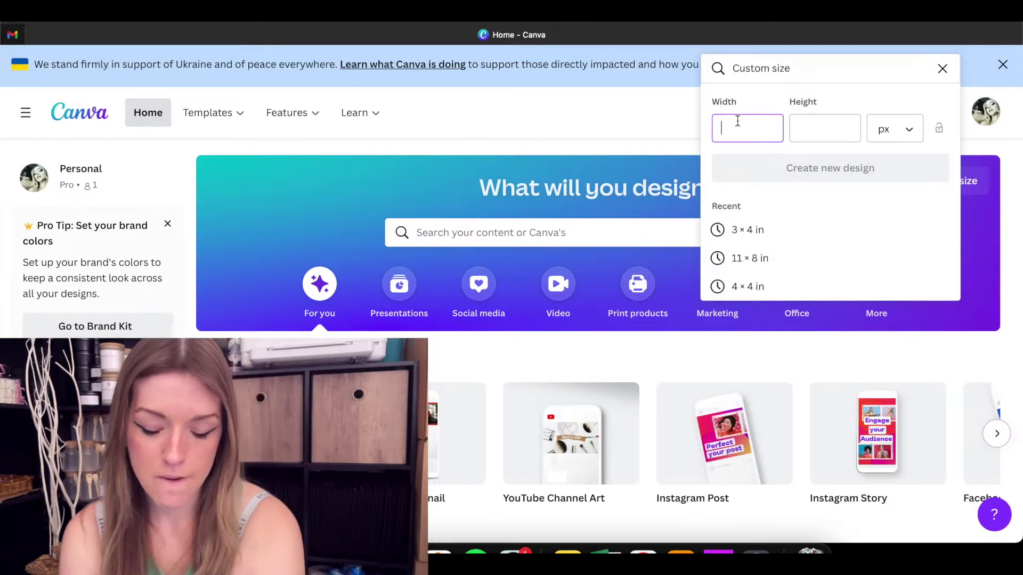
Set the custom size to 4 × 3 inches and create the blank design
left_click(804, 132)
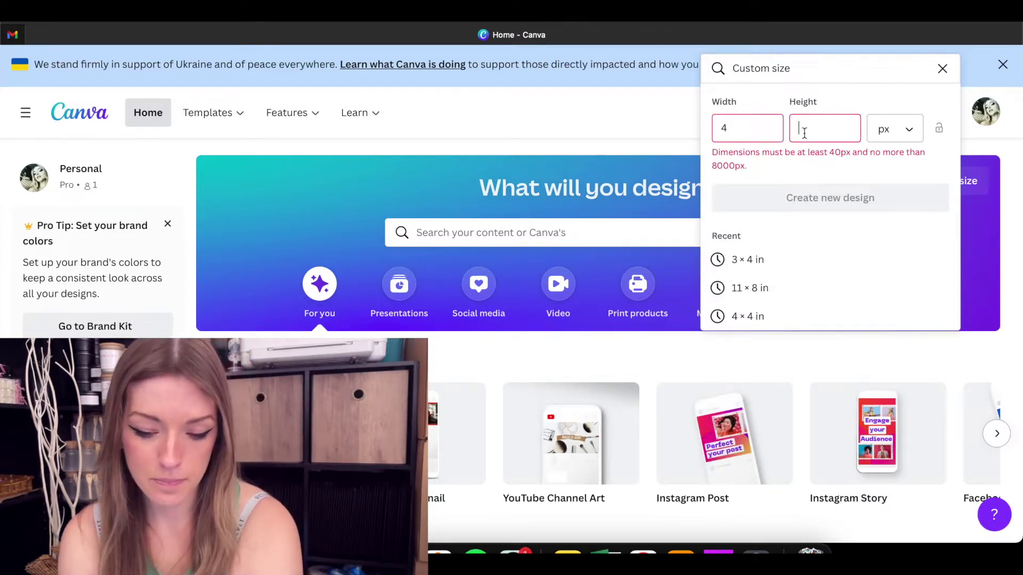
type("3")
left_click(914, 132)
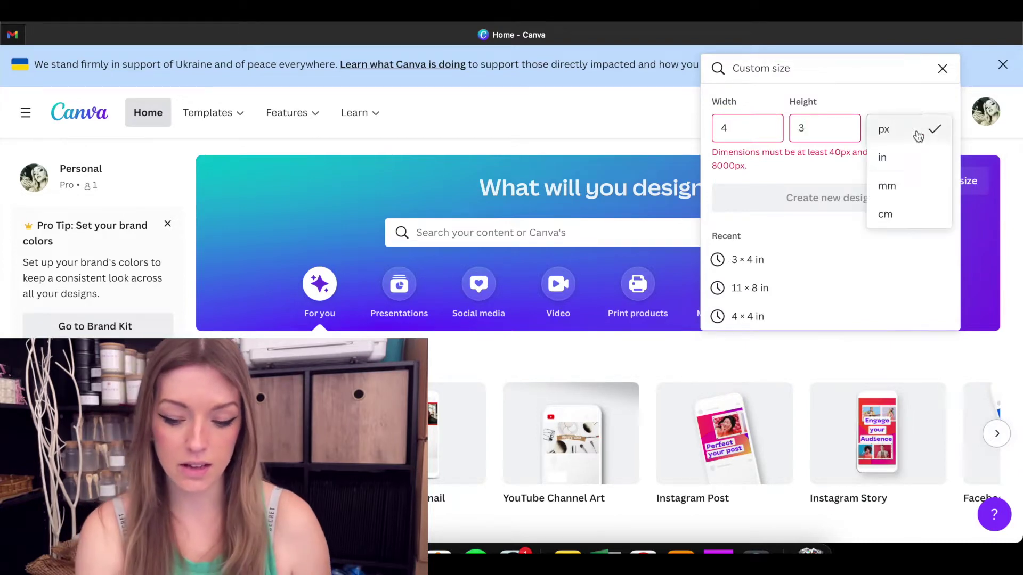
left_click(902, 158)
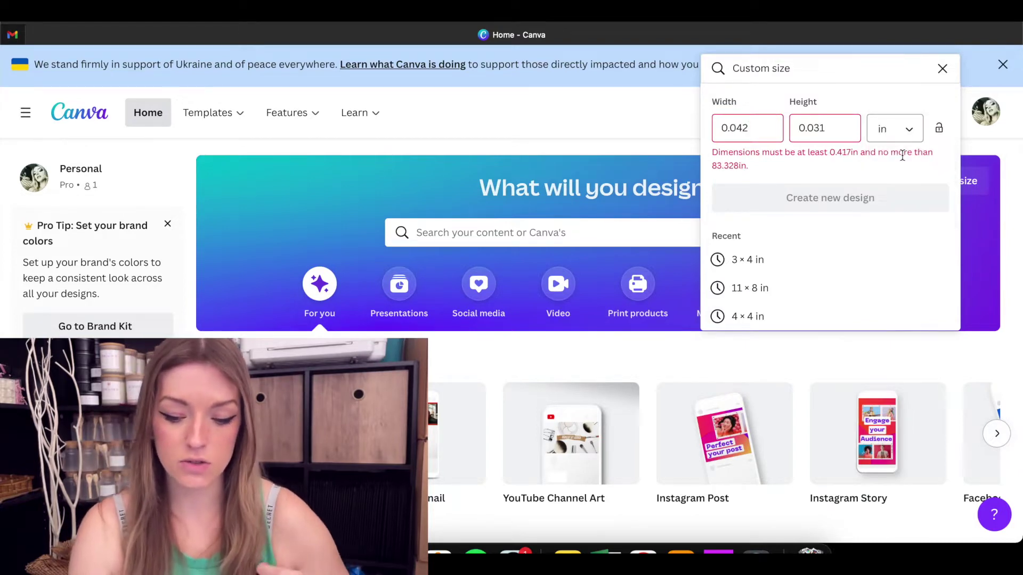
left_click(759, 131)
left_click_drag(750, 129, 708, 133)
type("4")
left_click_drag(829, 129, 796, 130)
type("3")
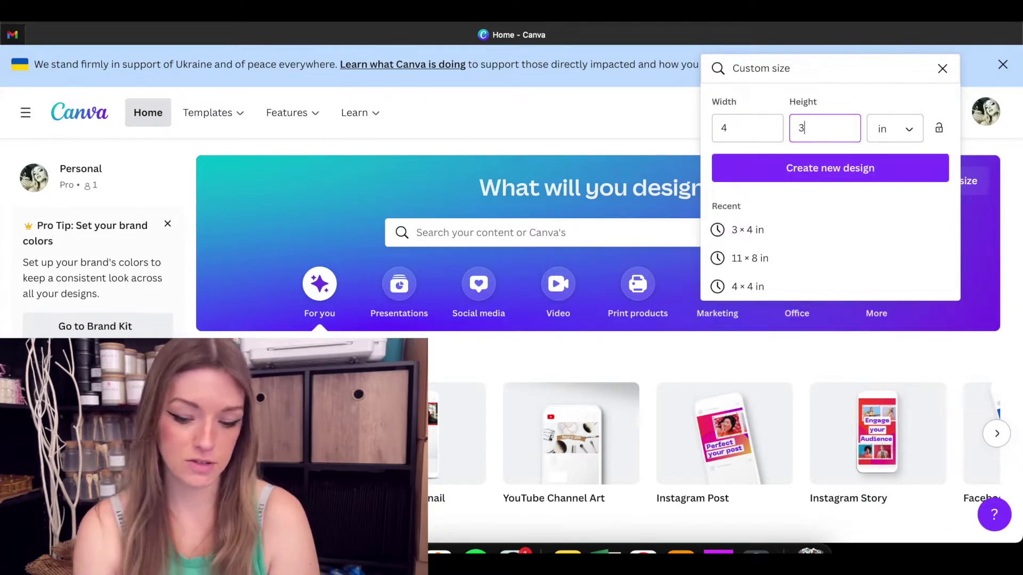
left_click(817, 169)
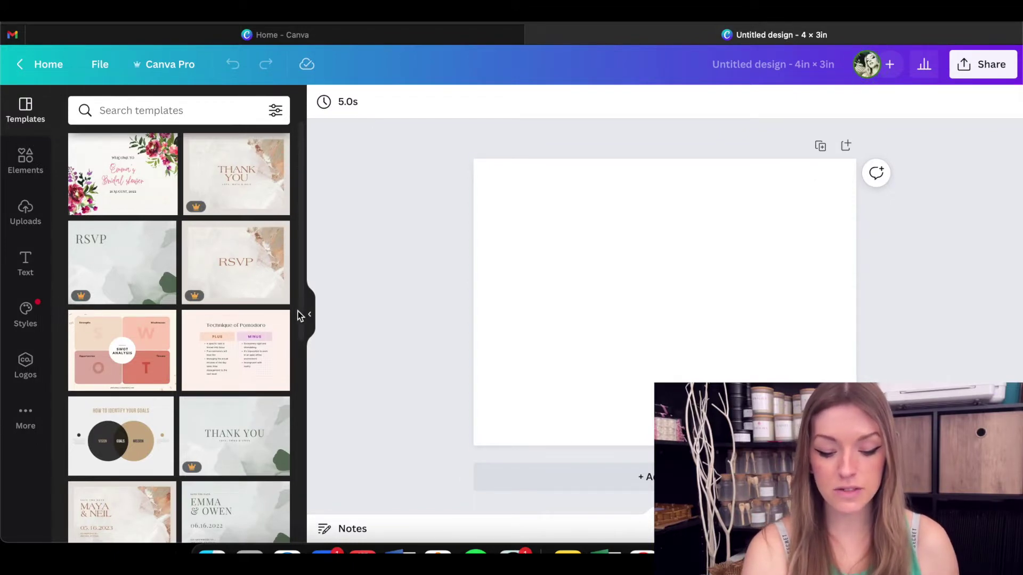
Apply the Thank You template and select its THANK YOU heading
left_click(240, 182)
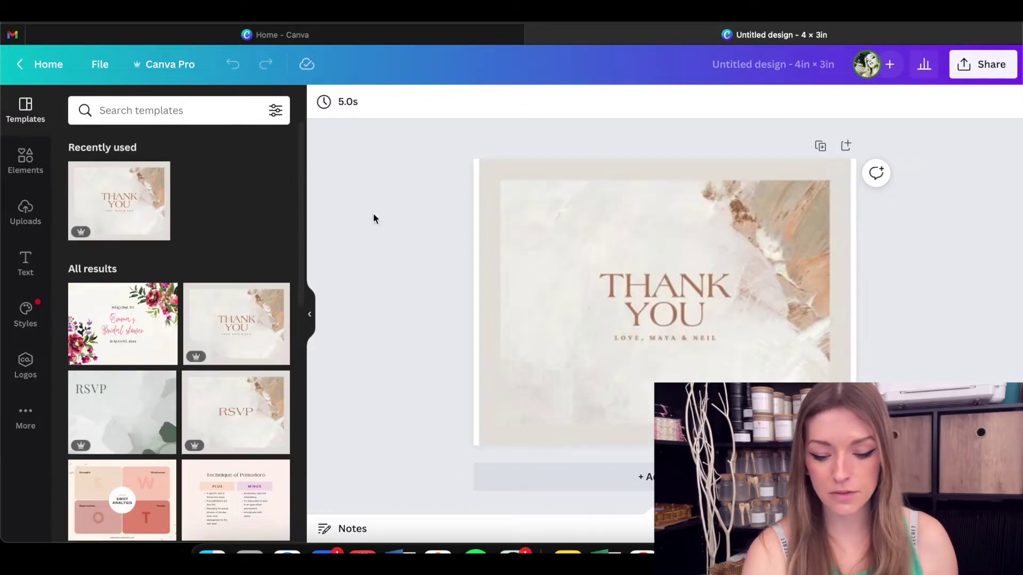
left_click(698, 302)
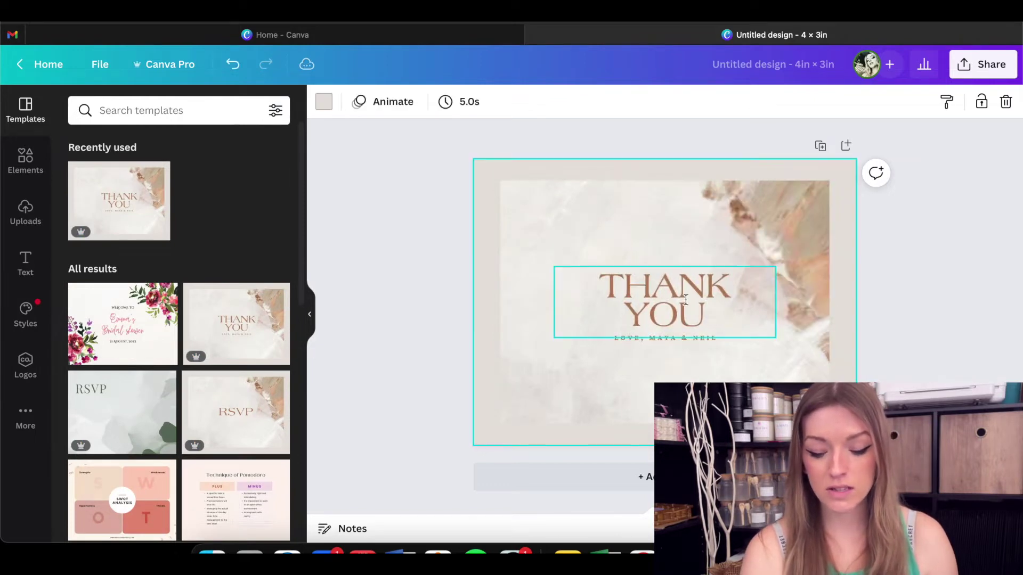
left_click(675, 299)
left_click(625, 205)
left_click(656, 300)
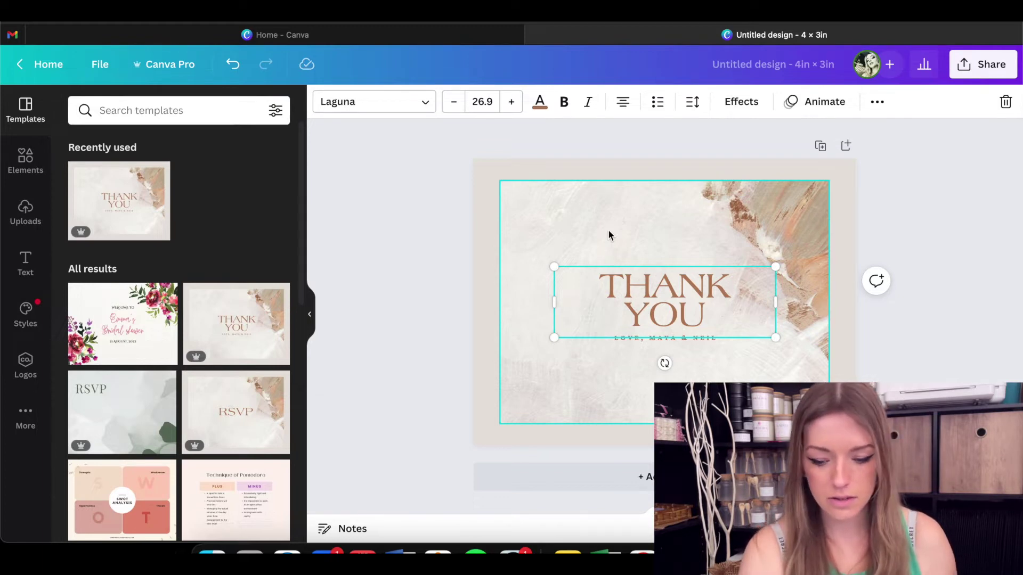
Change the heading to CANDLE BRAND NAME, then select all the template's elements
key("Return")
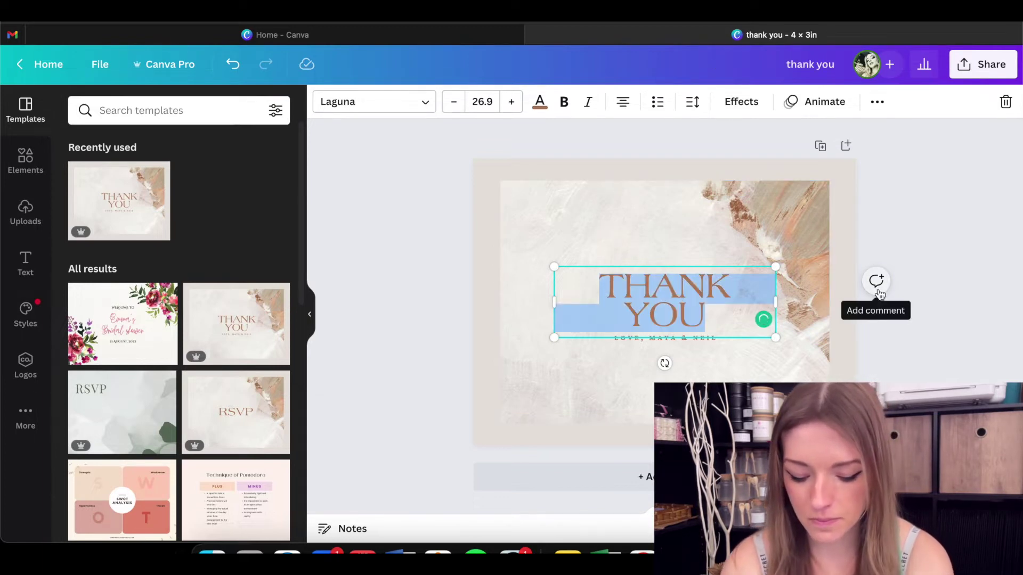
type("CANDLE BRAND NAME")
left_click(957, 355)
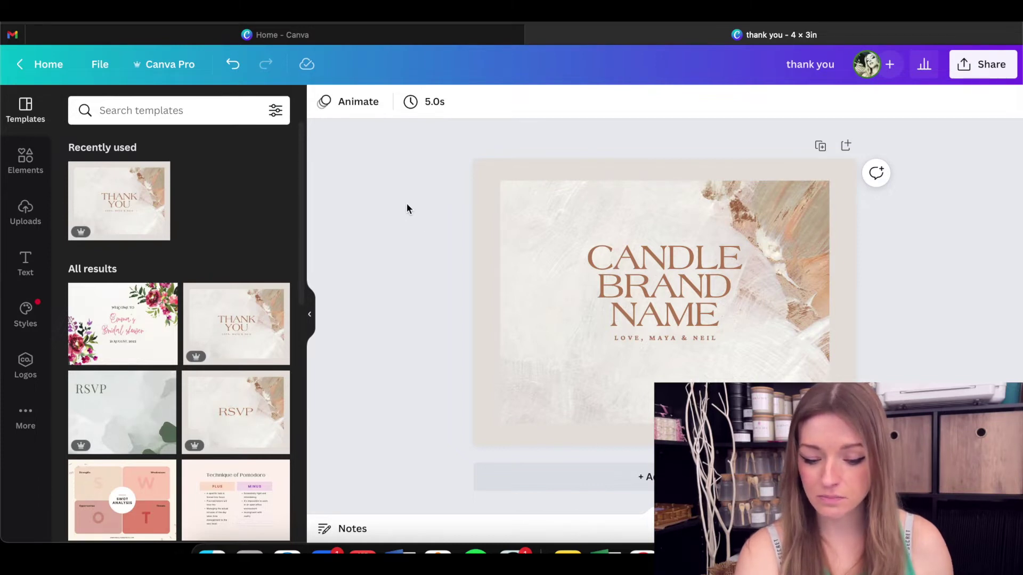
left_click_drag(407, 203, 775, 425)
Delete the template elements and add a subheading text box to the blank label
key("Delete")
key("Delete")
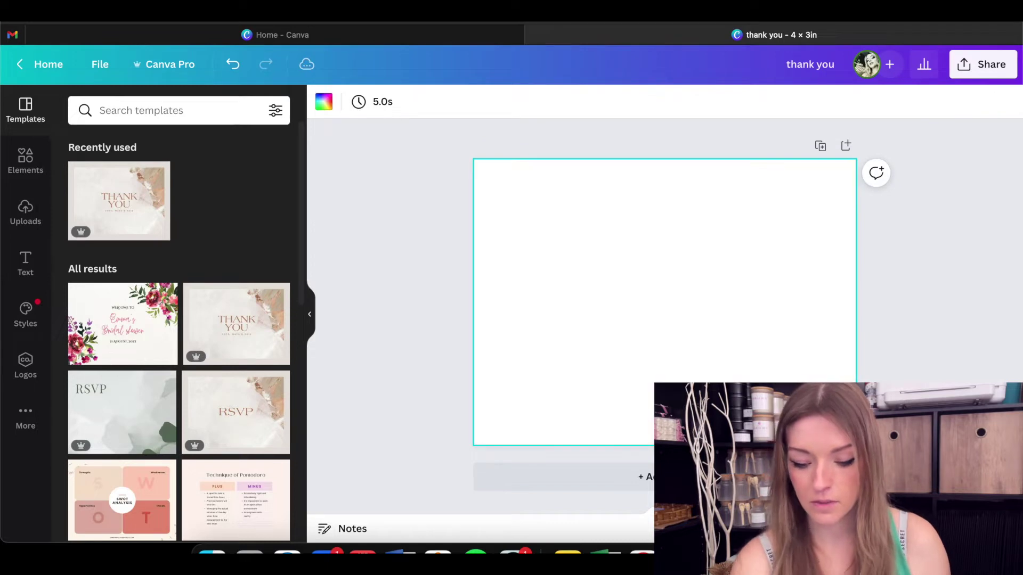
left_click(423, 250)
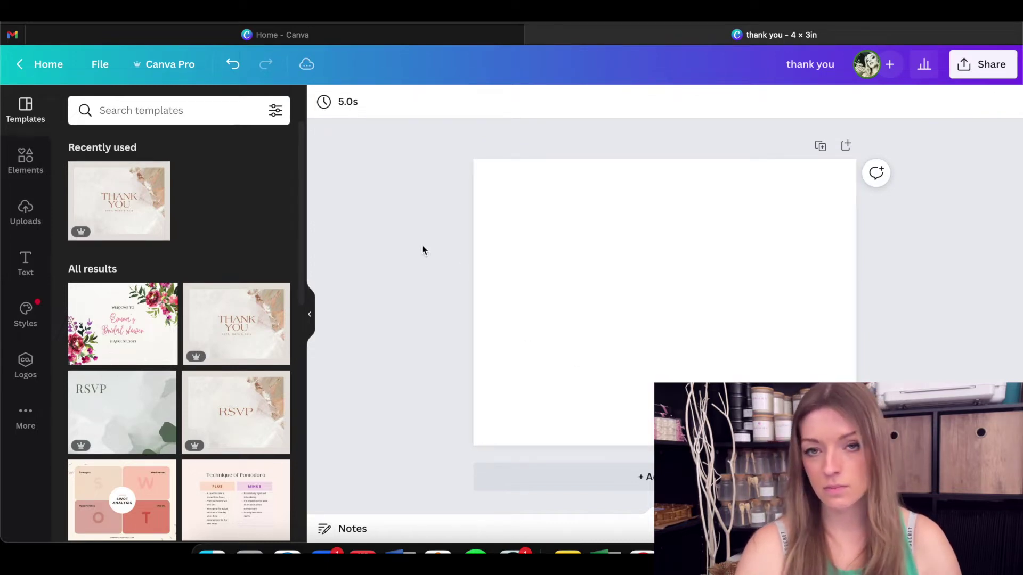
left_click(25, 263)
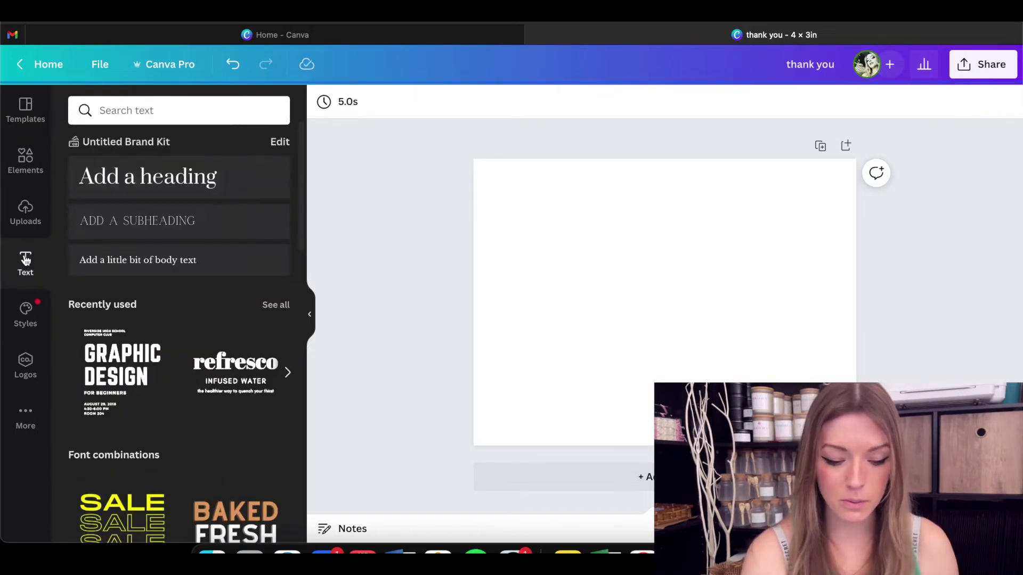
left_click(158, 225)
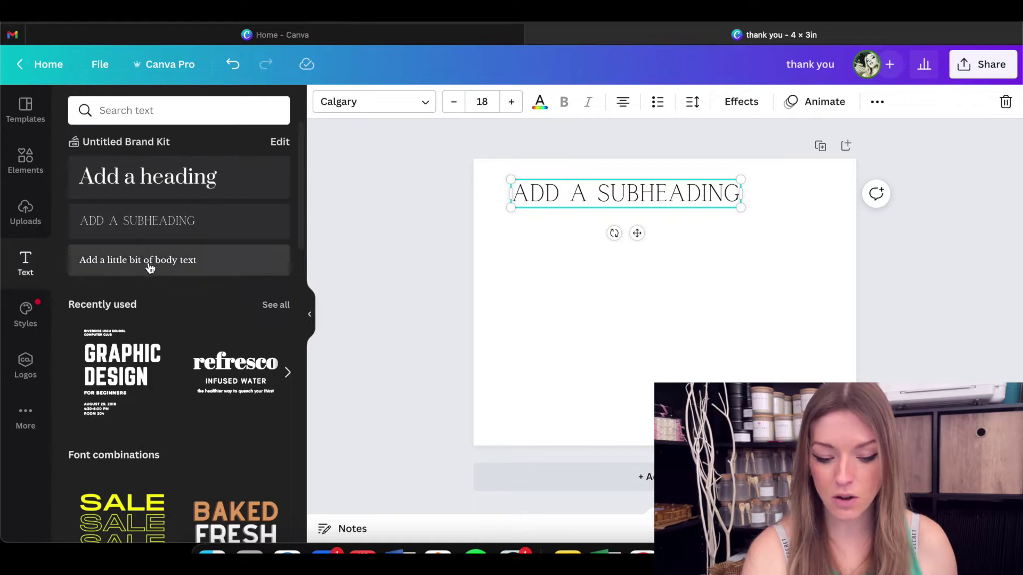
left_click(434, 220)
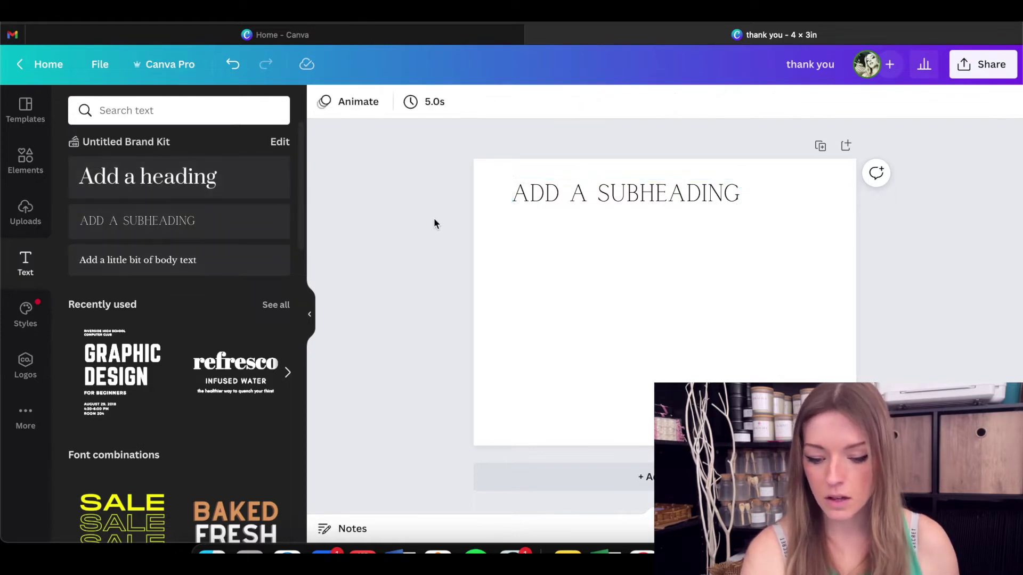
double_click(628, 202)
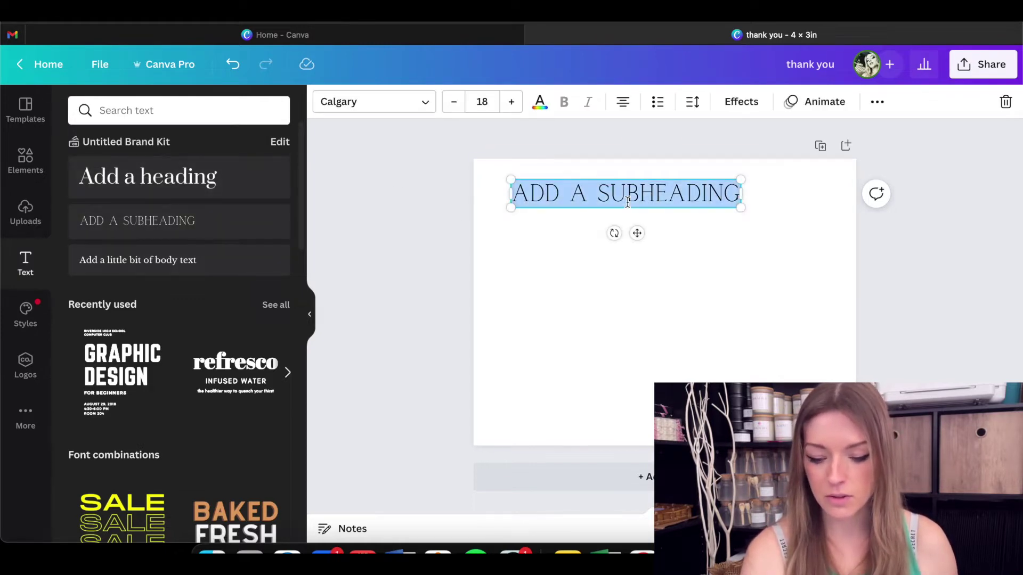
left_click(563, 248)
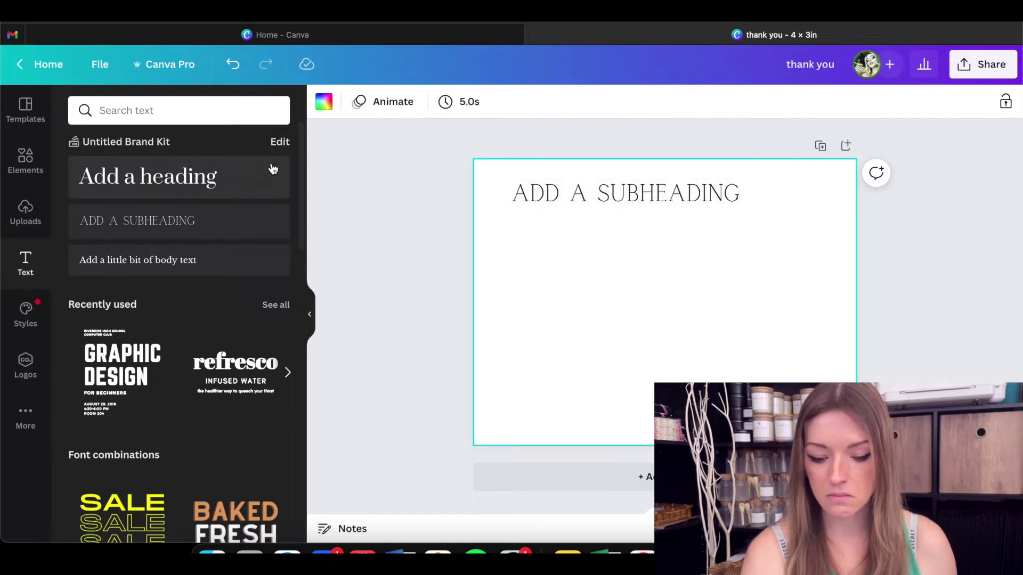
Undo the extra heading and body boxes and type the brand name in capitals
left_click(184, 183)
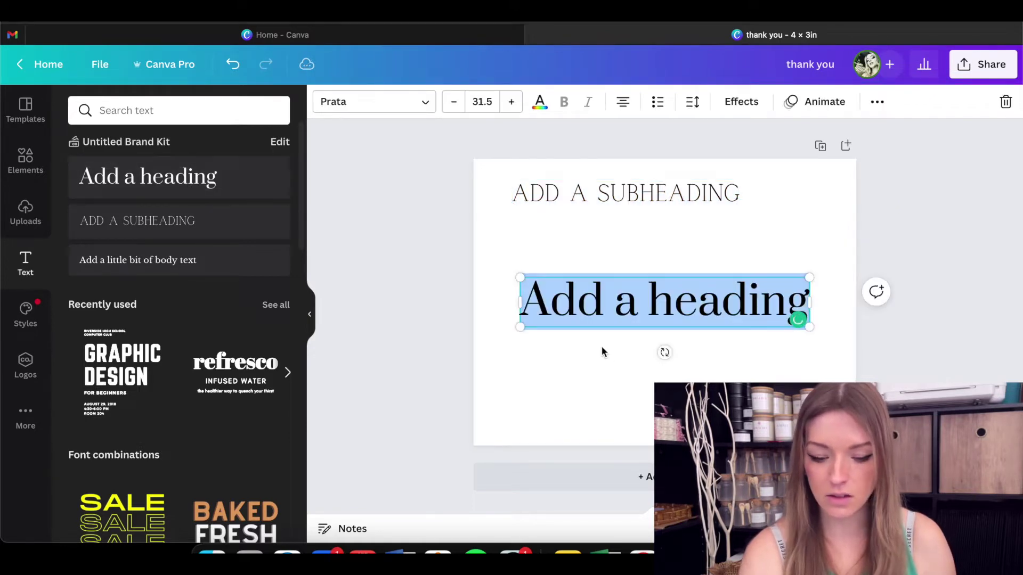
left_click(199, 264)
left_click(580, 382)
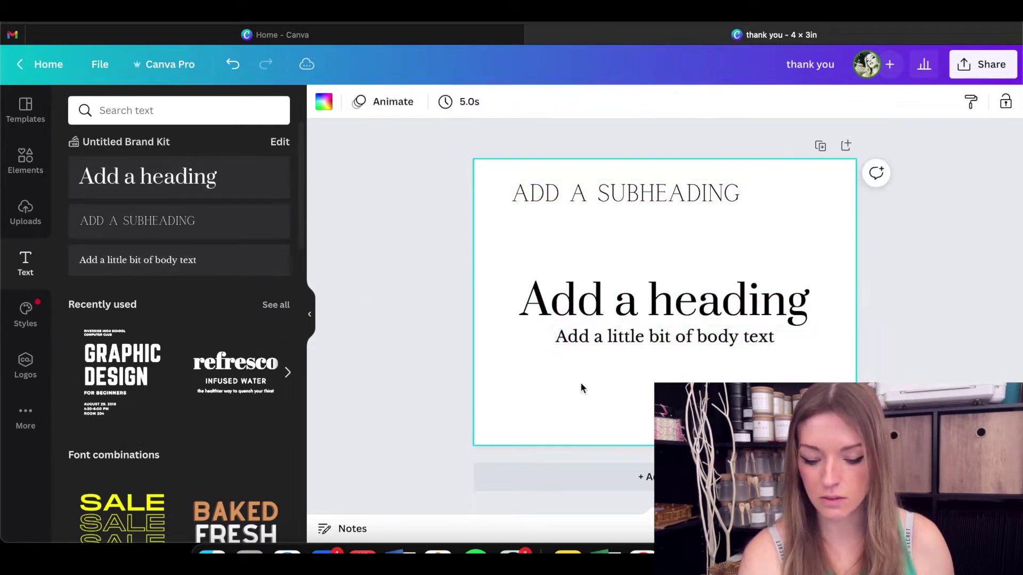
key("ctrl+z")
key("ctrl+z")
key("ctrl+z")
key("ctrl+z")
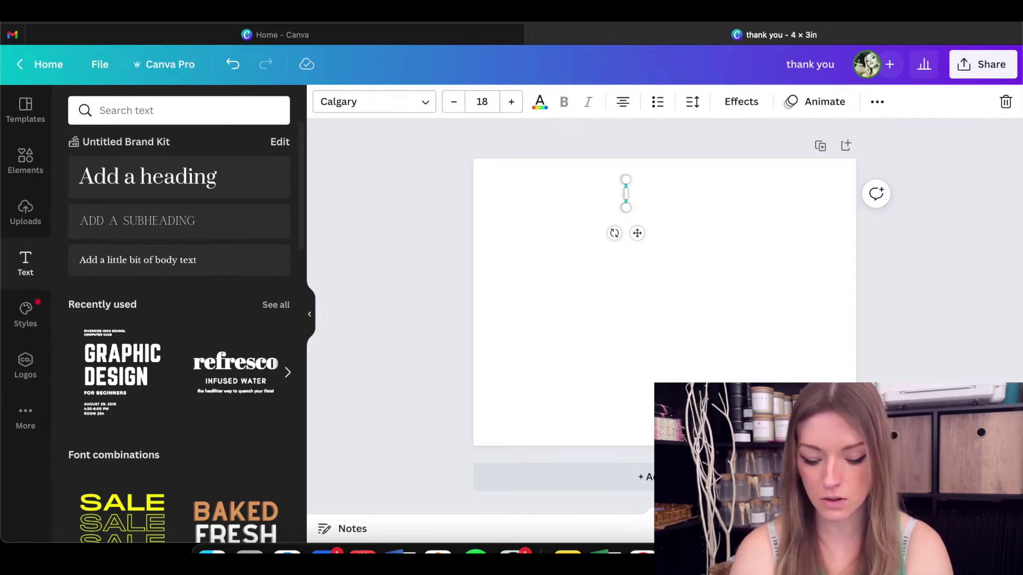
type("GEEZSARAH")
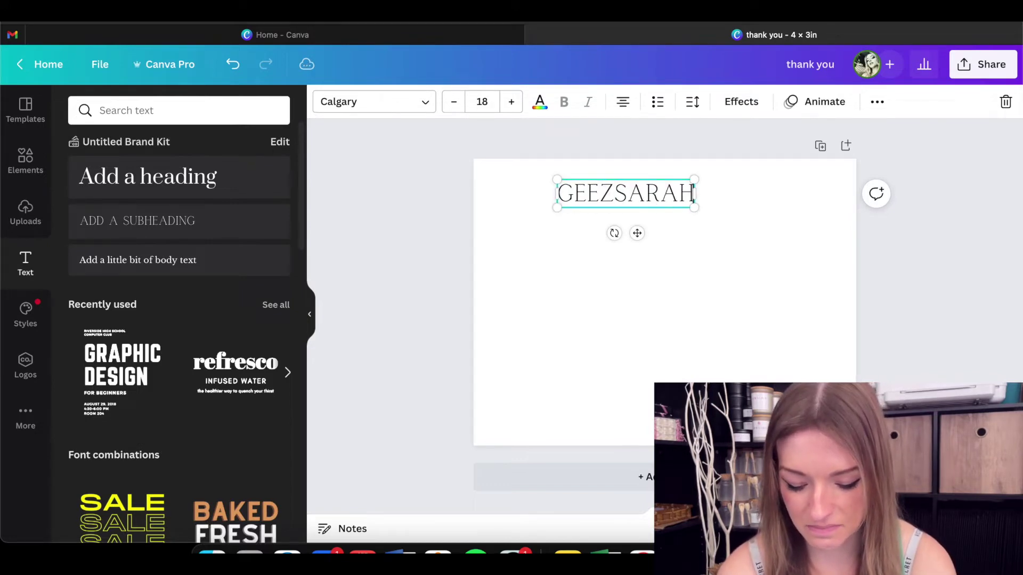
type(" CANDLES")
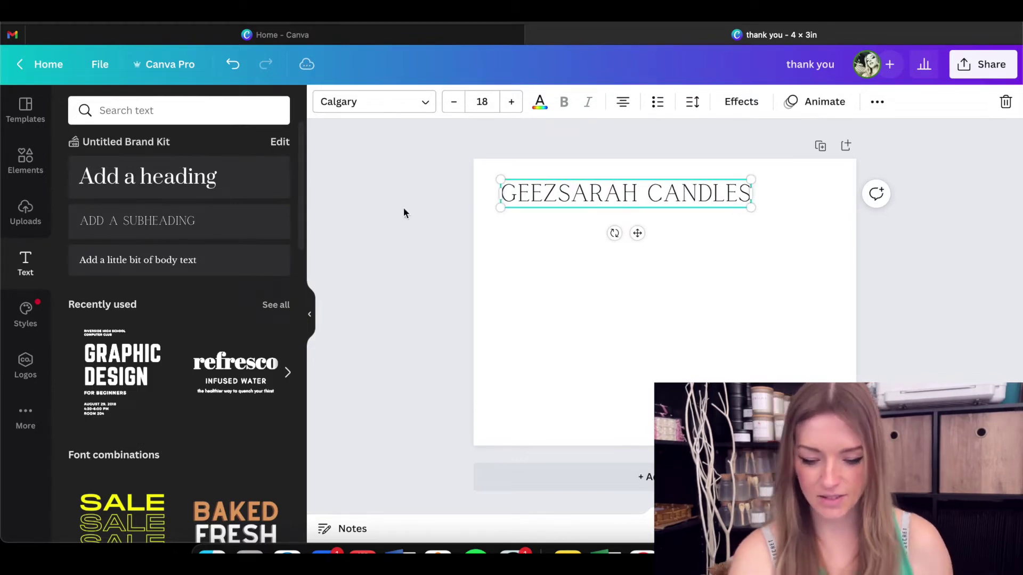
Add a new heading reading OCEAN BREEZE below the brand name
left_click(359, 233)
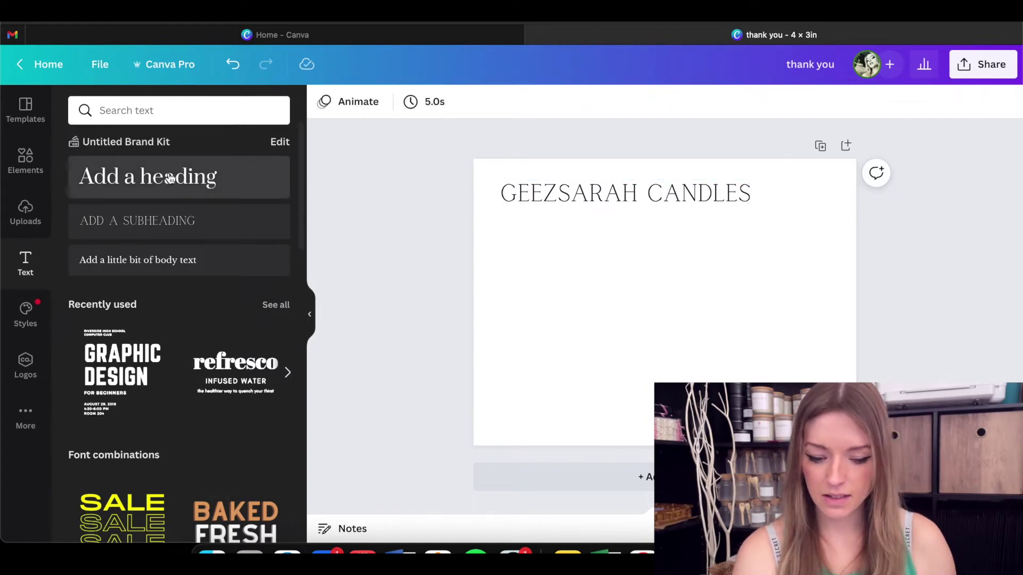
left_click(150, 182)
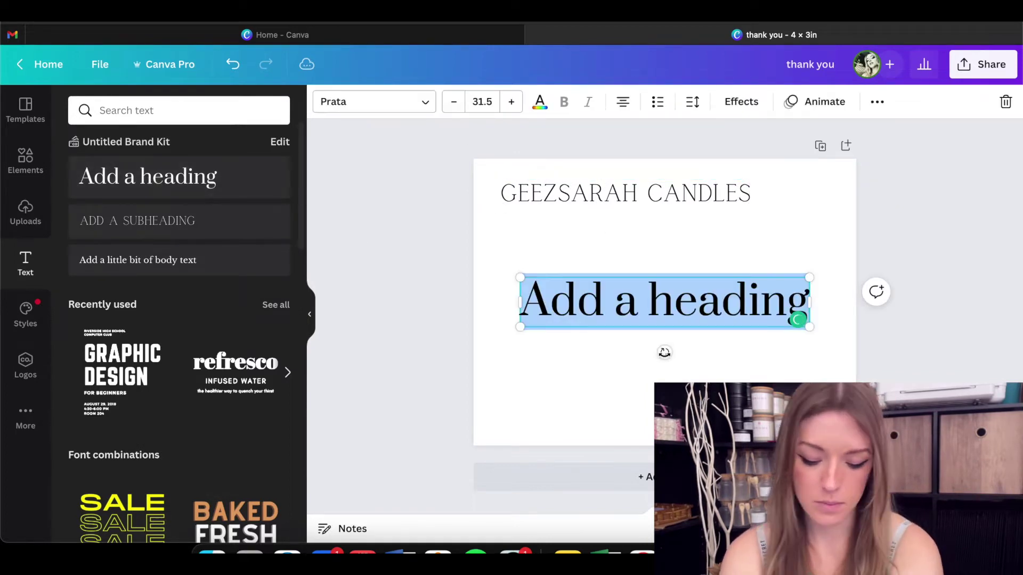
type("OCEAN B")
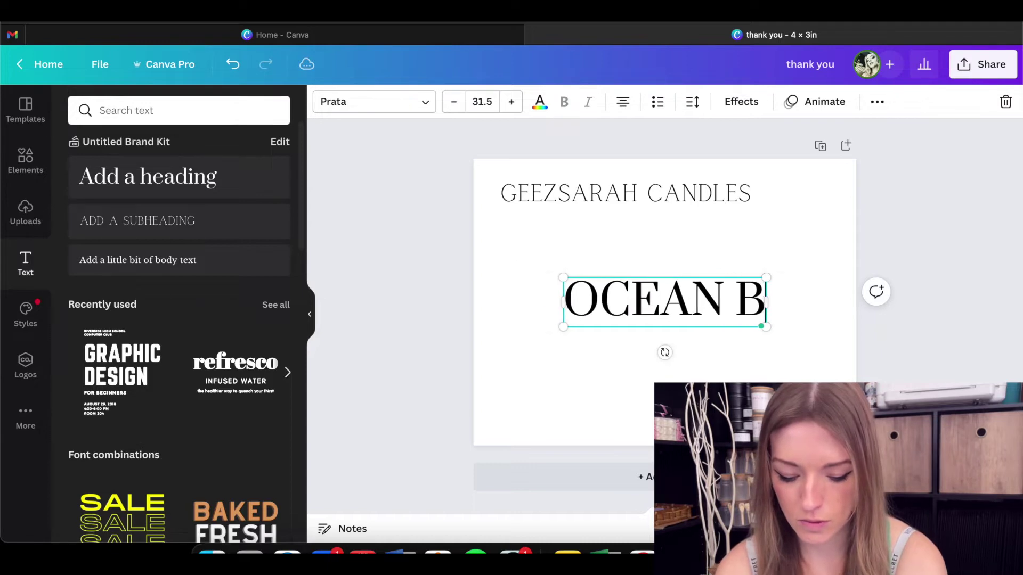
type("REEZE")
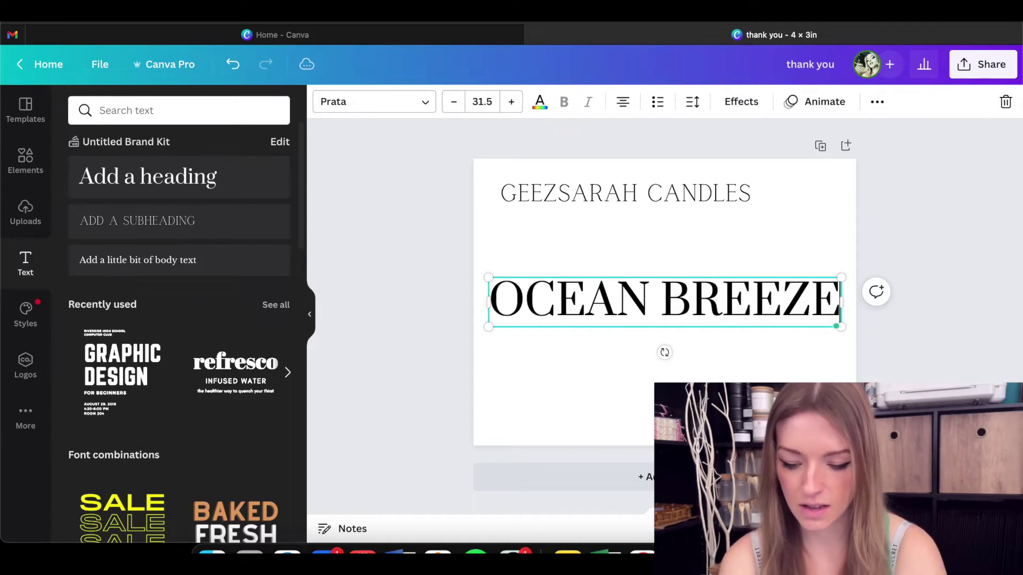
left_click(382, 283)
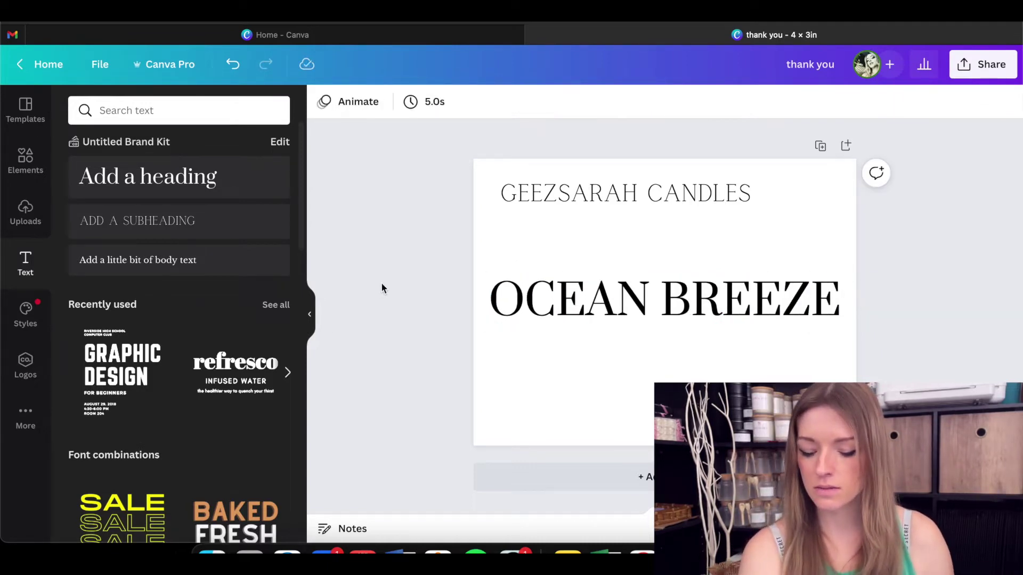
left_click(607, 306)
Change the OCEAN BREEZE heading font to Benedict
left_click(426, 103)
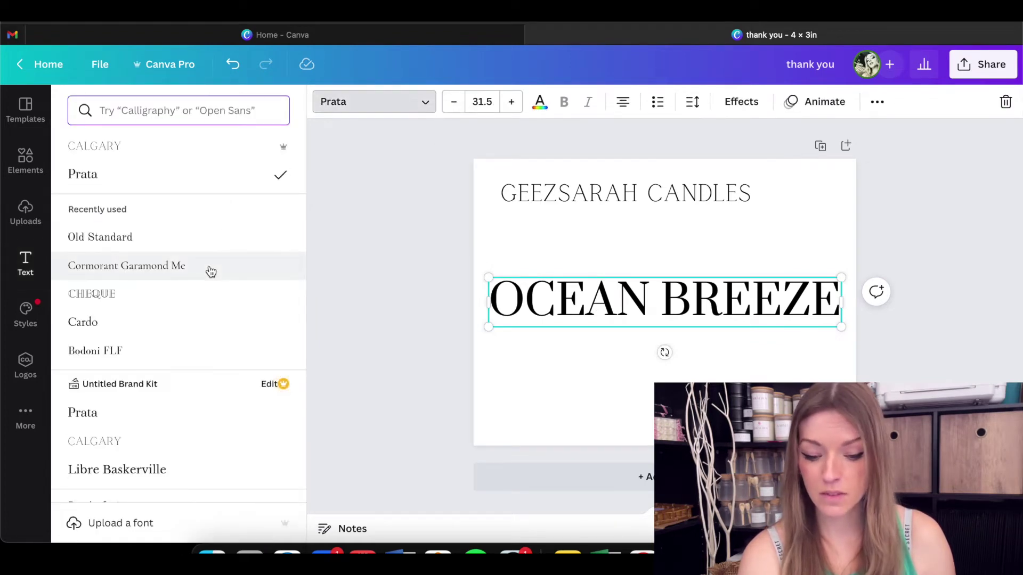
left_click(424, 107)
left_click(431, 106)
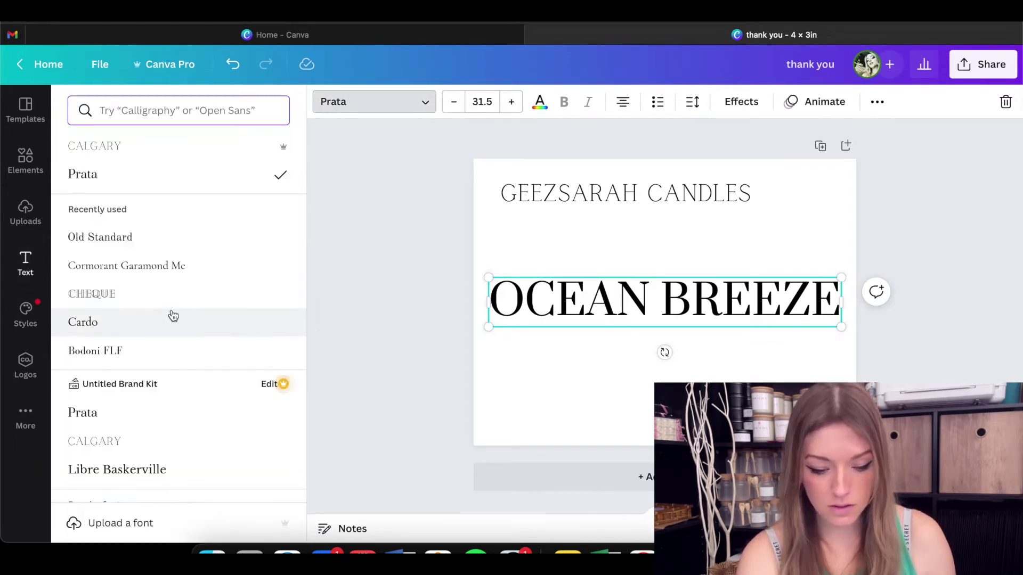
scroll(174, 315, "down", 2)
scroll(173, 314, "down", 6)
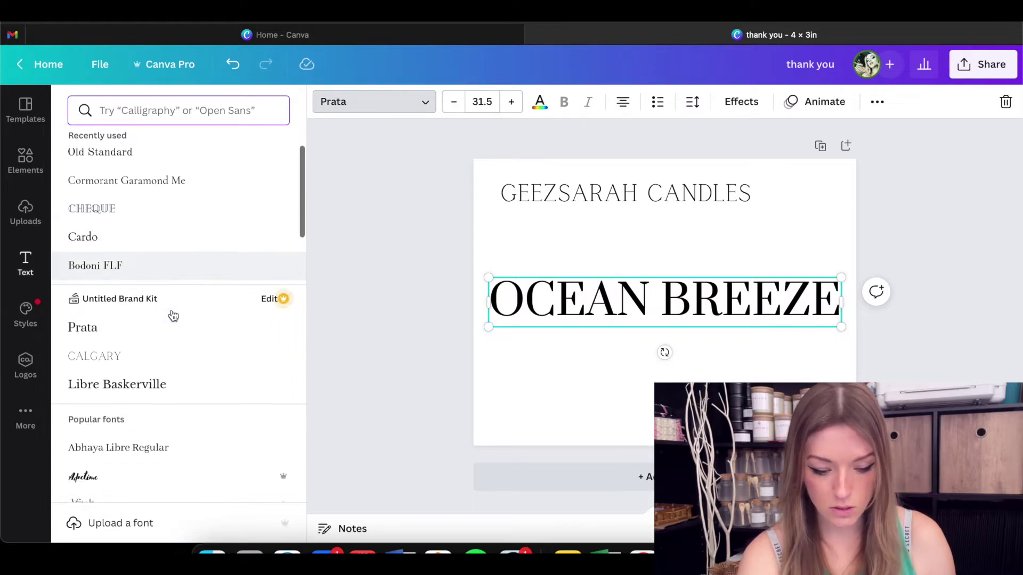
left_click(128, 245)
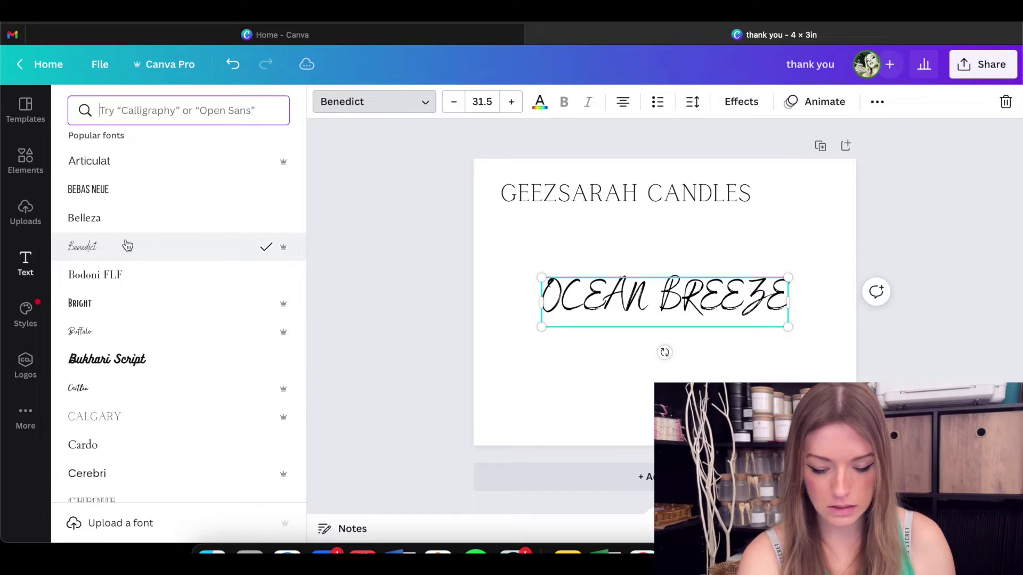
Retype the heading in mixed case as Ocean Breeze
double_click(736, 310)
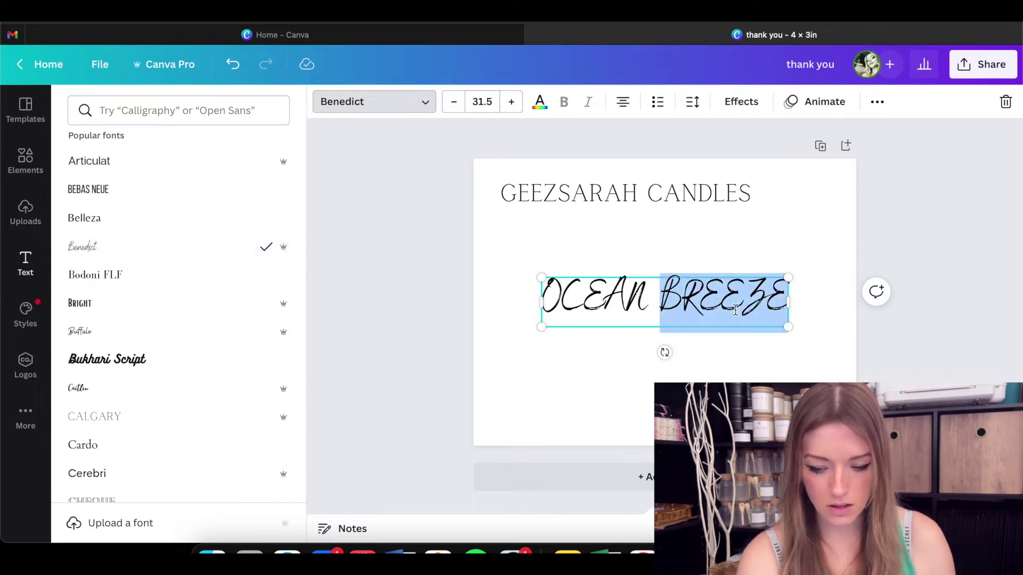
key("BackSpace")
key("BackSpace")
key("BackSpace")
key("BackSpace")
key("BackSpace")
key("BackSpace")
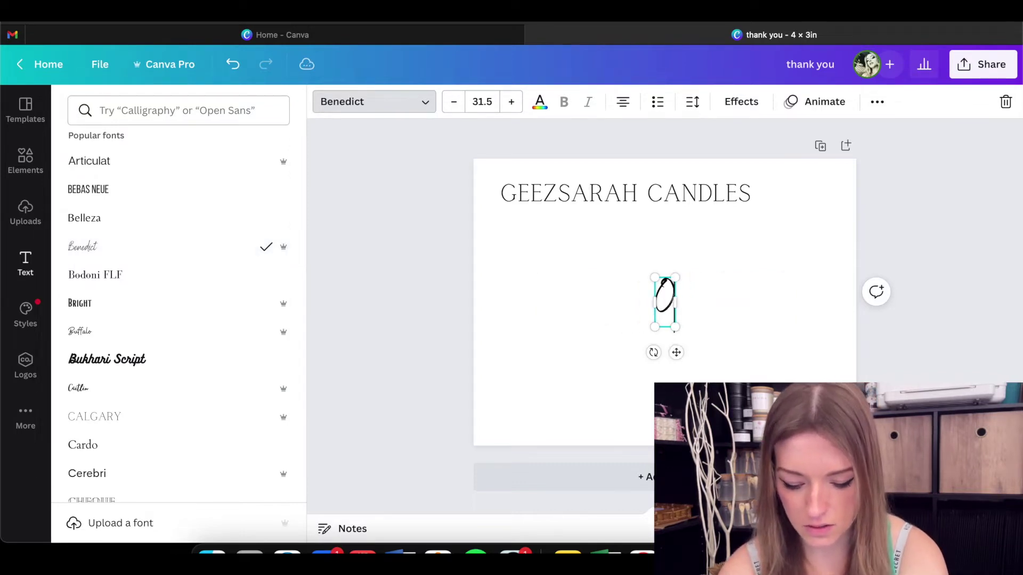
type("cean Bre")
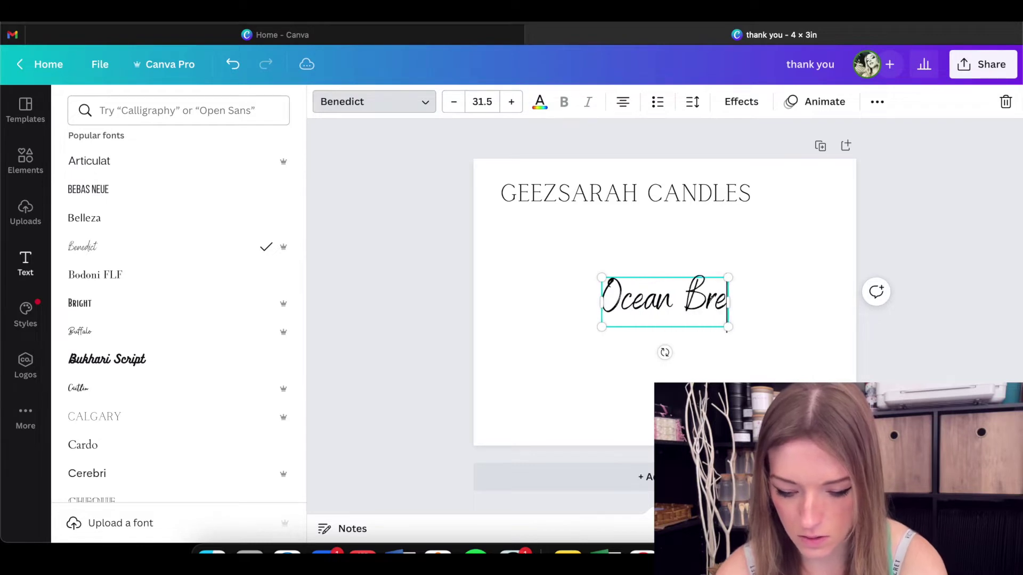
type("eze")
key("Escape")
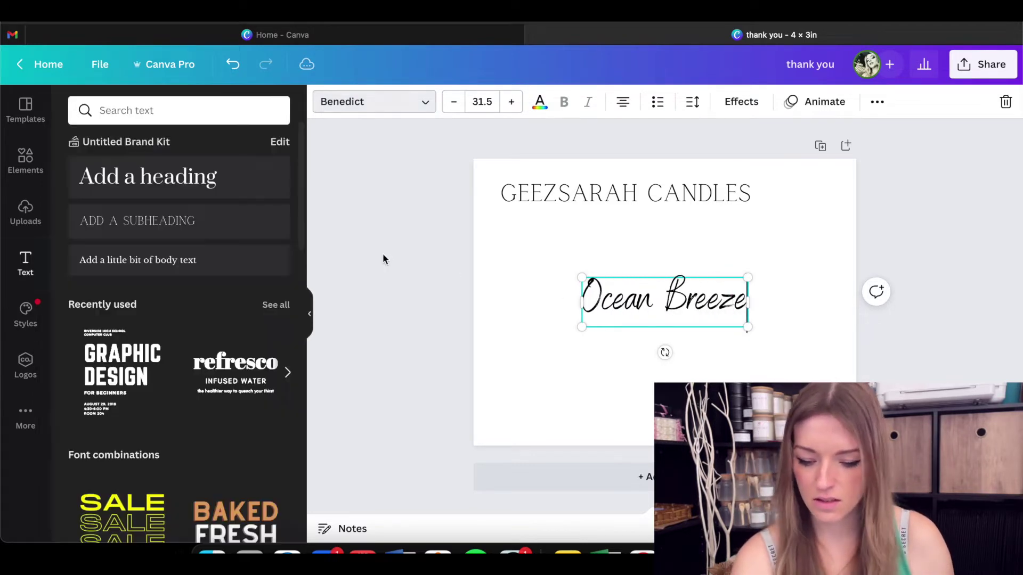
left_click(531, 303)
left_click(598, 300)
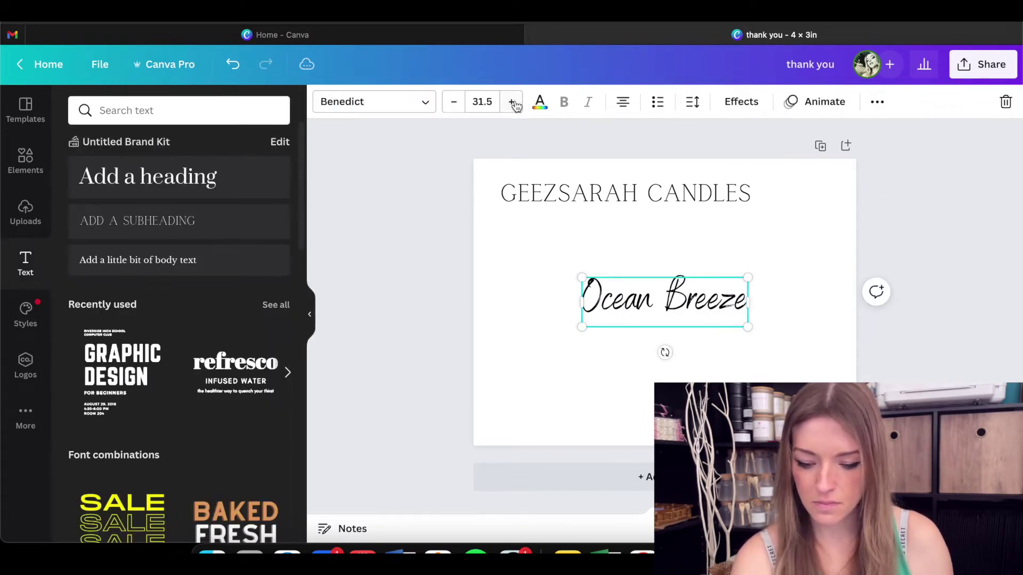
Enlarge Ocean Breeze to size 47.5 and centre it horizontally
left_click(512, 102)
left_click(512, 102)
left_click(512, 103)
left_click(512, 103)
left_click(514, 104)
left_click(402, 276)
mouse_move(615, 313)
left_mouse_down()
mouse_move(603, 301)
mouse_move(615, 302)
left_mouse_up()
Make the Ocean Breeze text teal
left_click(539, 102)
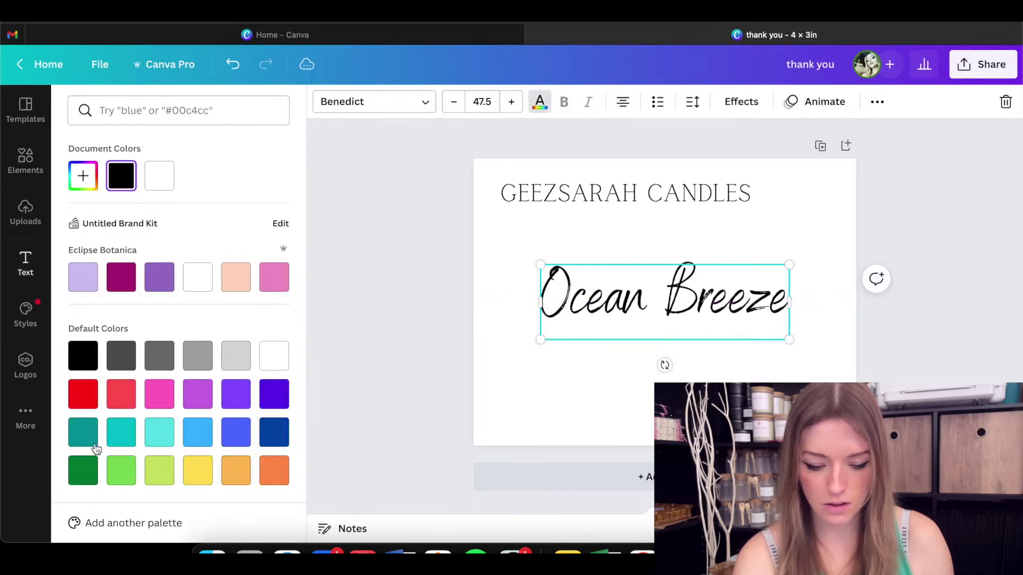
left_click(93, 445)
left_click(438, 261)
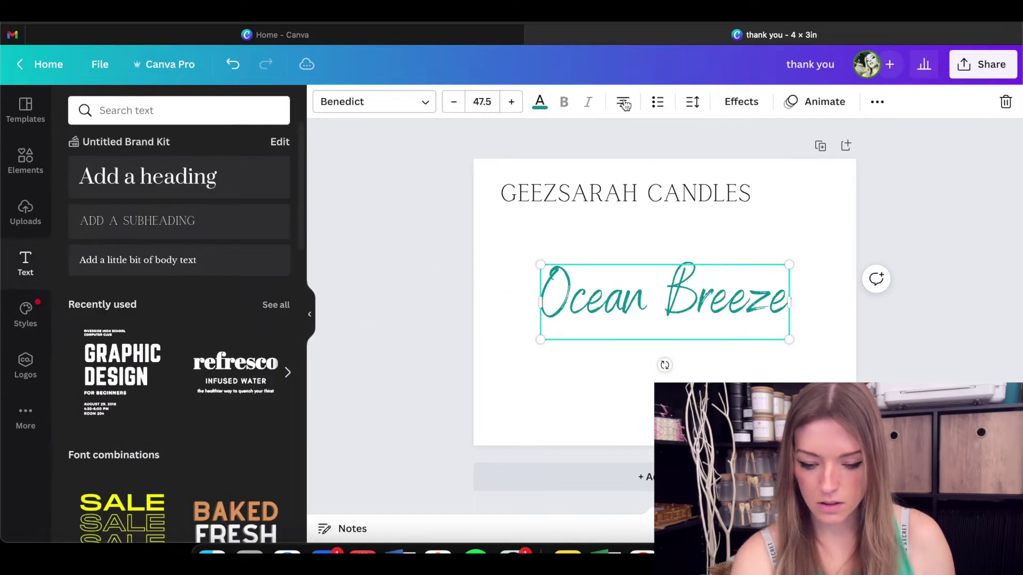
left_click(426, 277)
left_click(599, 292)
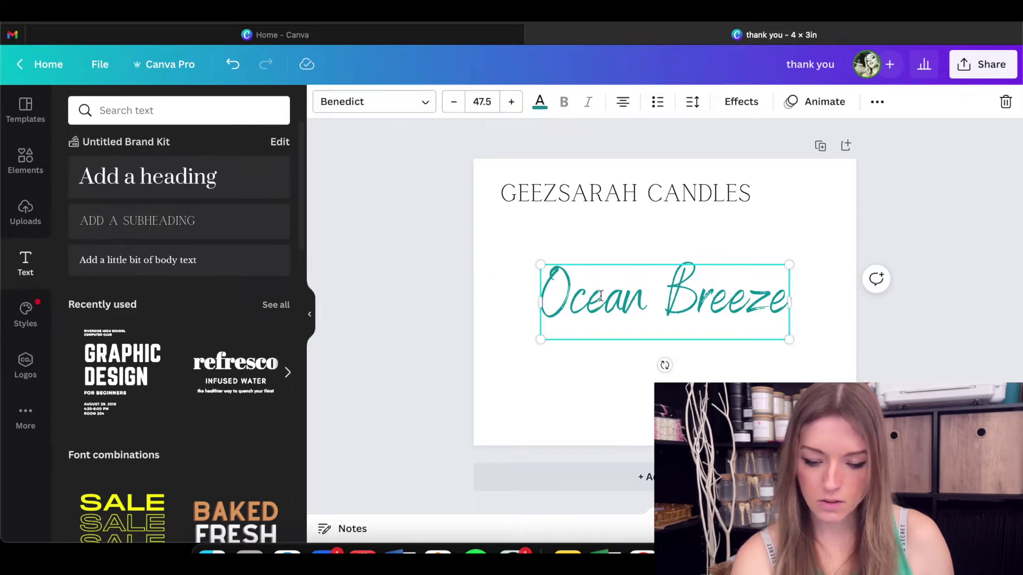
left_click(409, 242)
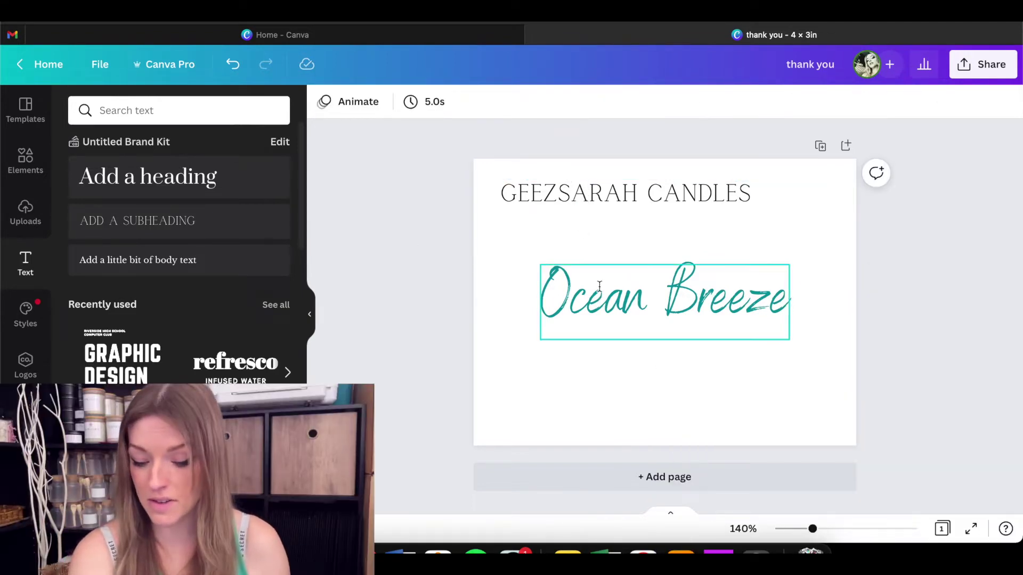
left_click(637, 308)
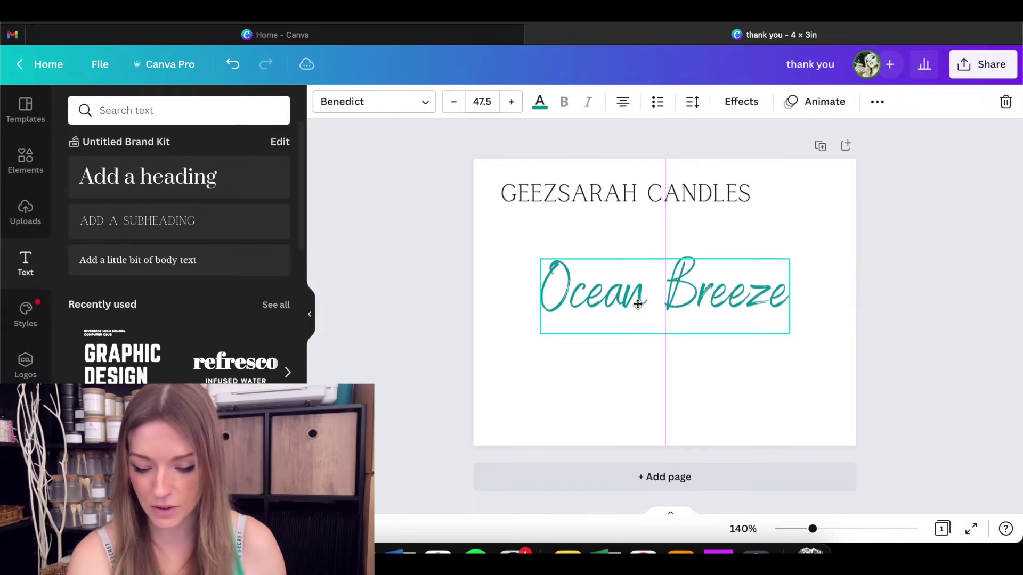
Add a LUXURY SOY WAX CANDLE text line and move it under Ocean Breeze
key("t")
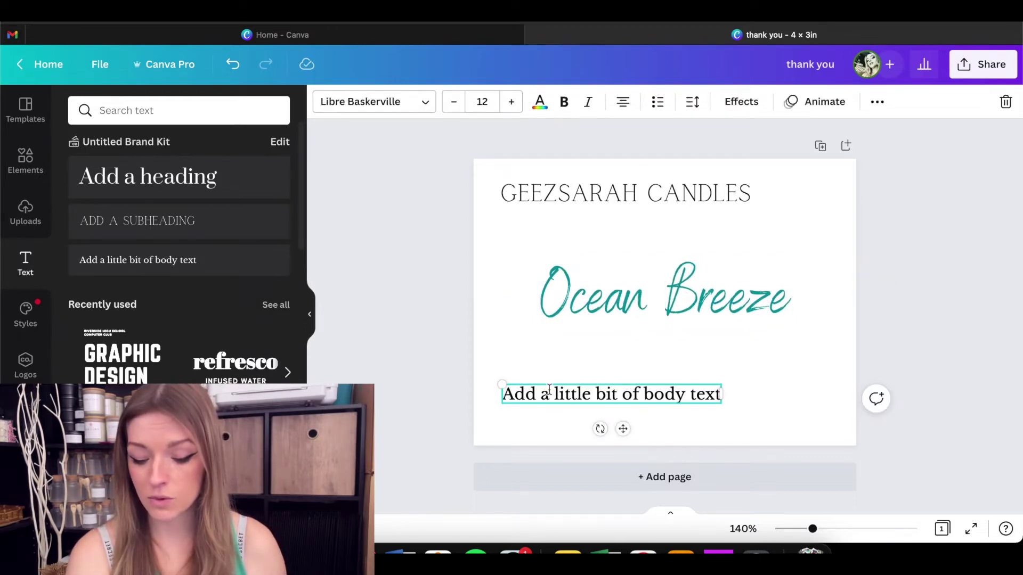
left_click(580, 394)
key("BackSpace")
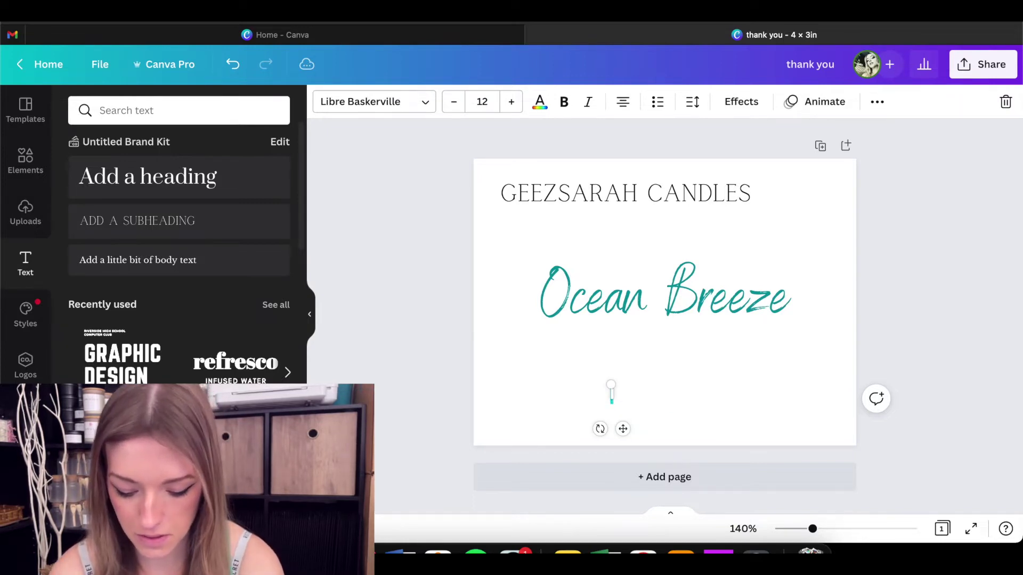
type("LUXURY SOY WAC CANDLE")
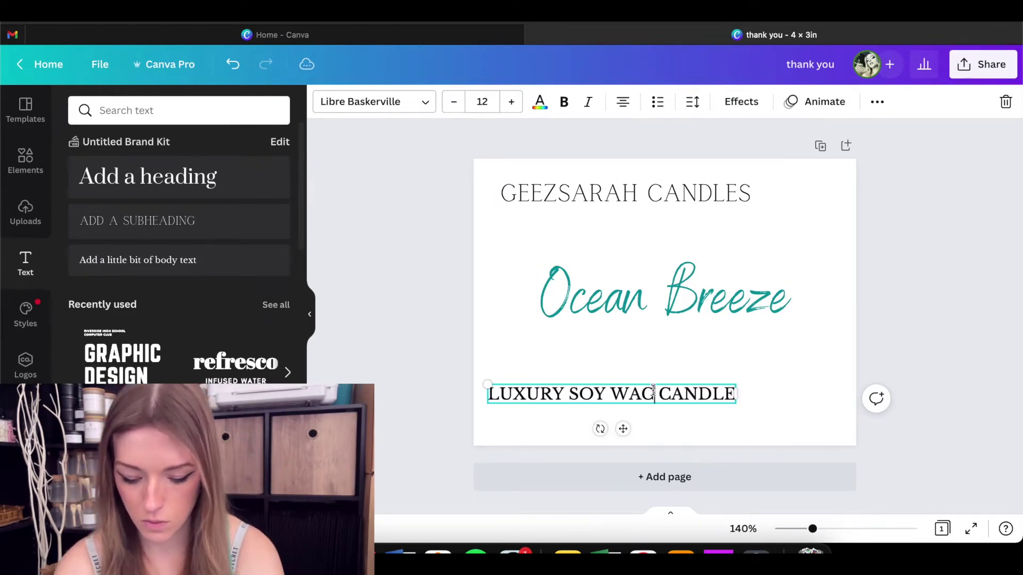
key("BackSpace")
type("X")
left_click(402, 329)
left_click(566, 402)
left_click_drag(566, 403, 580, 387)
left_click(593, 400)
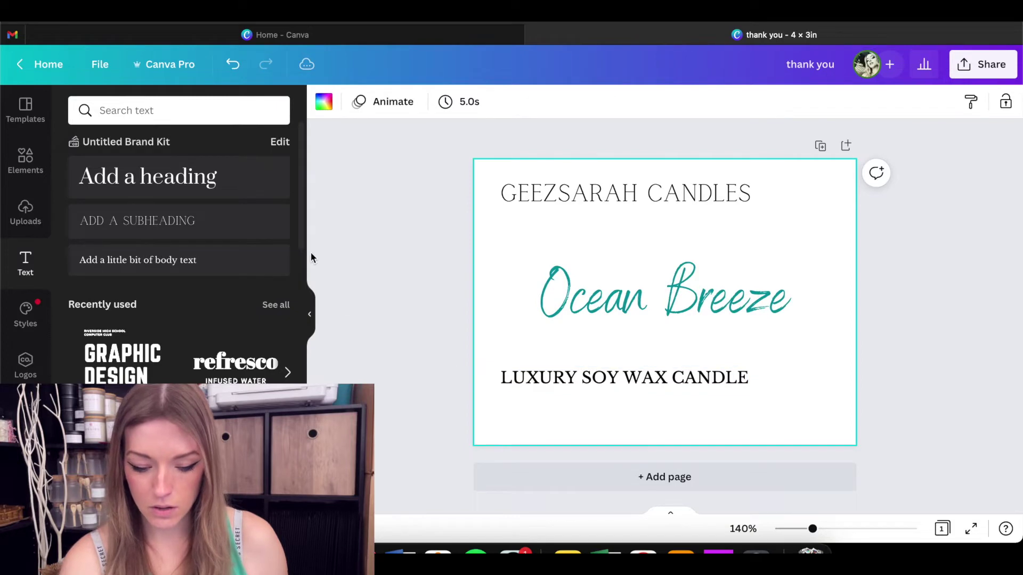
Add a body text line reading 12 oz | 340 g beneath it
left_click_drag(141, 253, 607, 408)
double_click(604, 409)
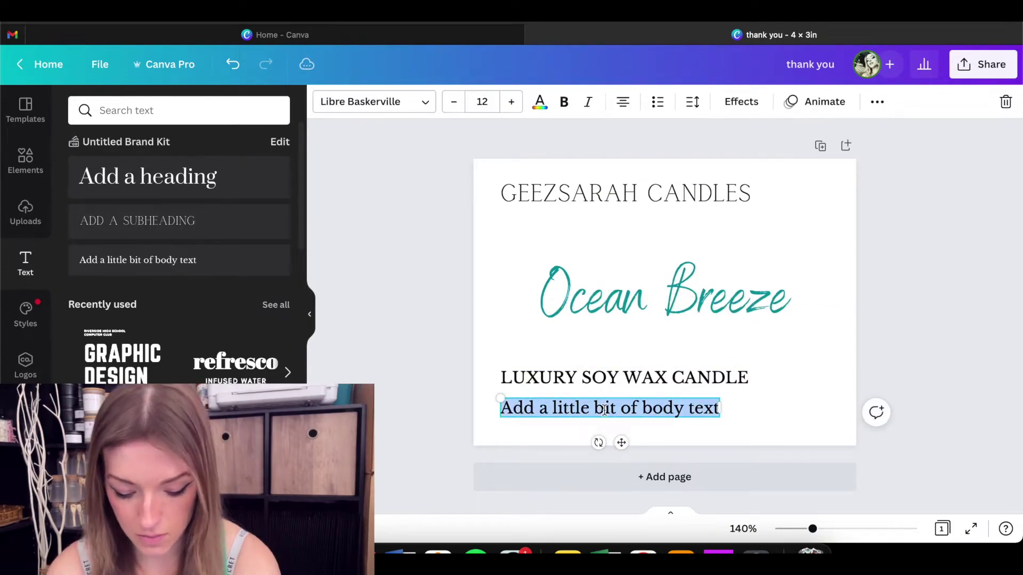
type("12 oz |")
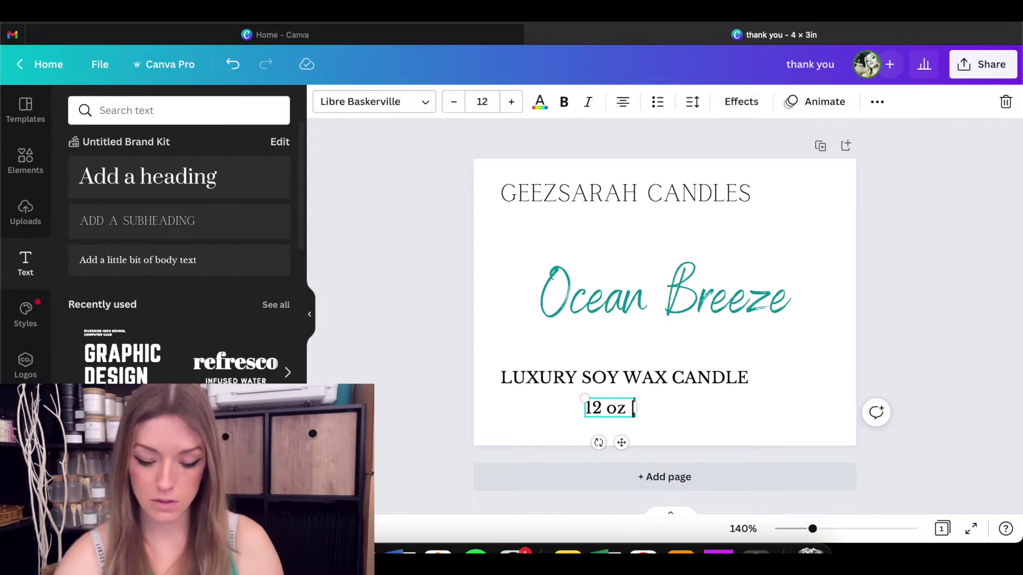
type("340 g")
Shrink the 12 oz | 340 g line and reduce LUXURY SOY WAX CANDLE to size 10
left_click(391, 270)
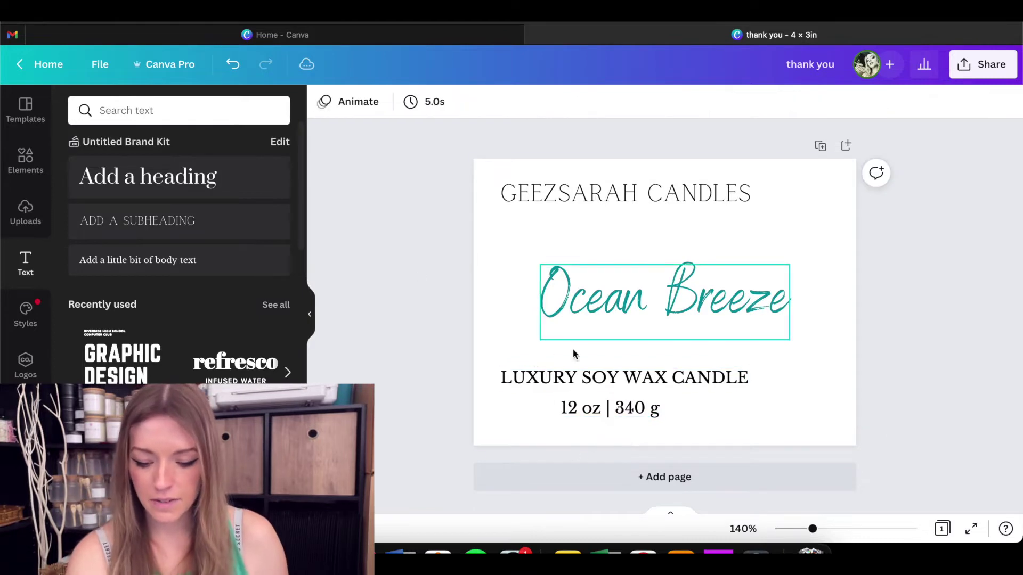
left_click(600, 409)
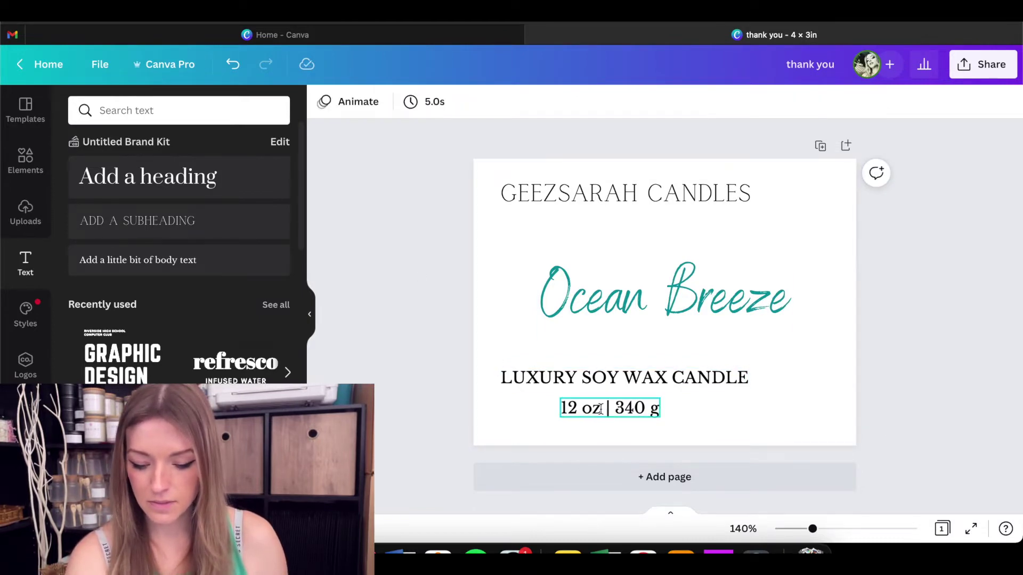
left_click(453, 102)
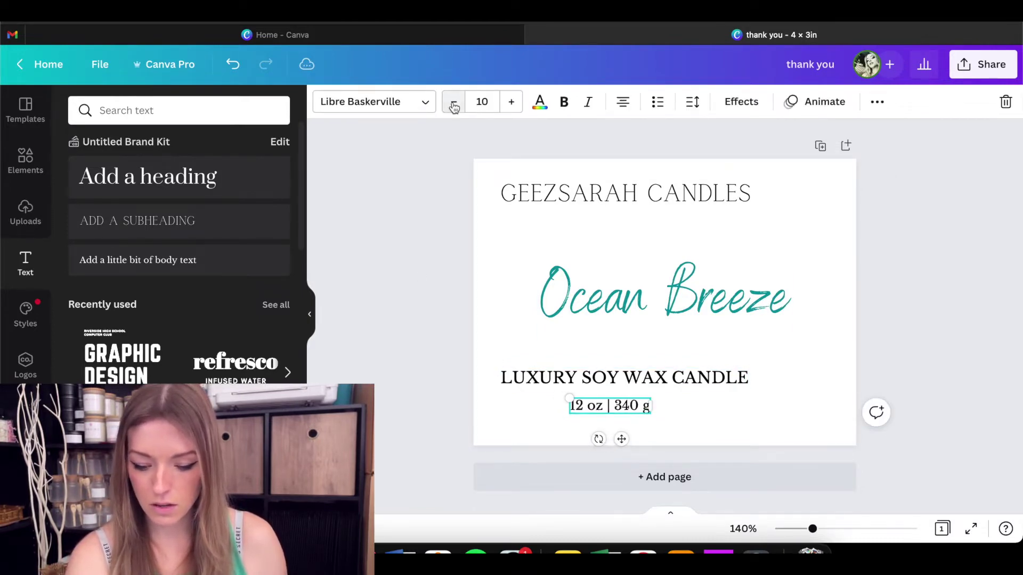
left_click(433, 292)
left_click(562, 379)
left_click(454, 102)
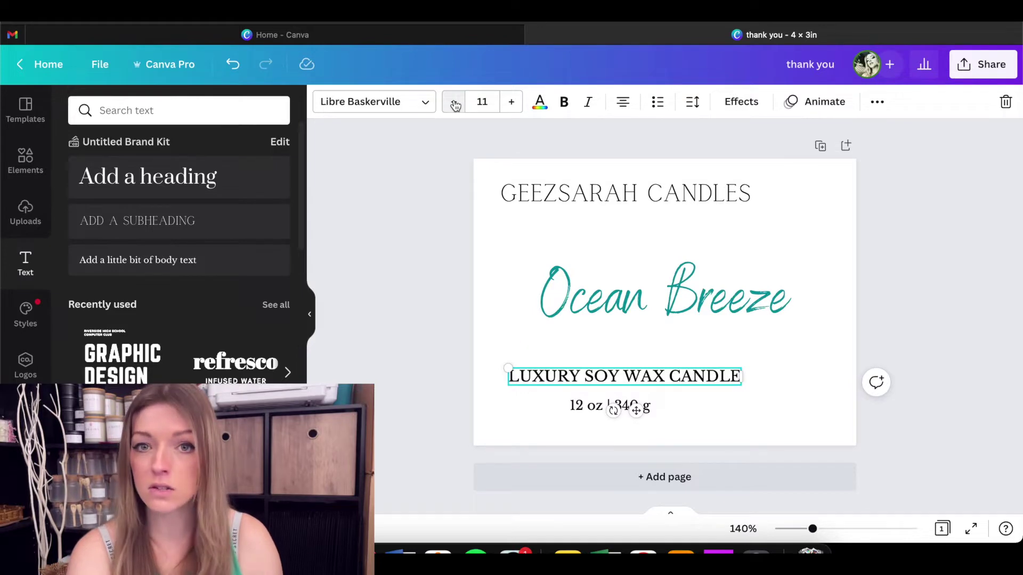
left_click(454, 102)
left_click(395, 295)
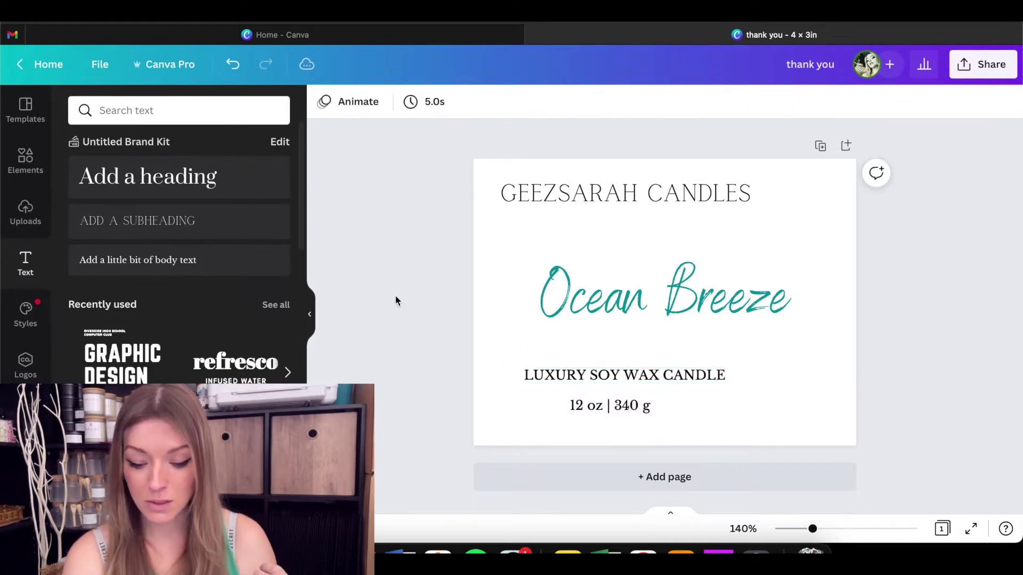
Set LUXURY SOY WAX CANDLE's letter spacing to 280 and move it under the brand name
left_click(530, 369)
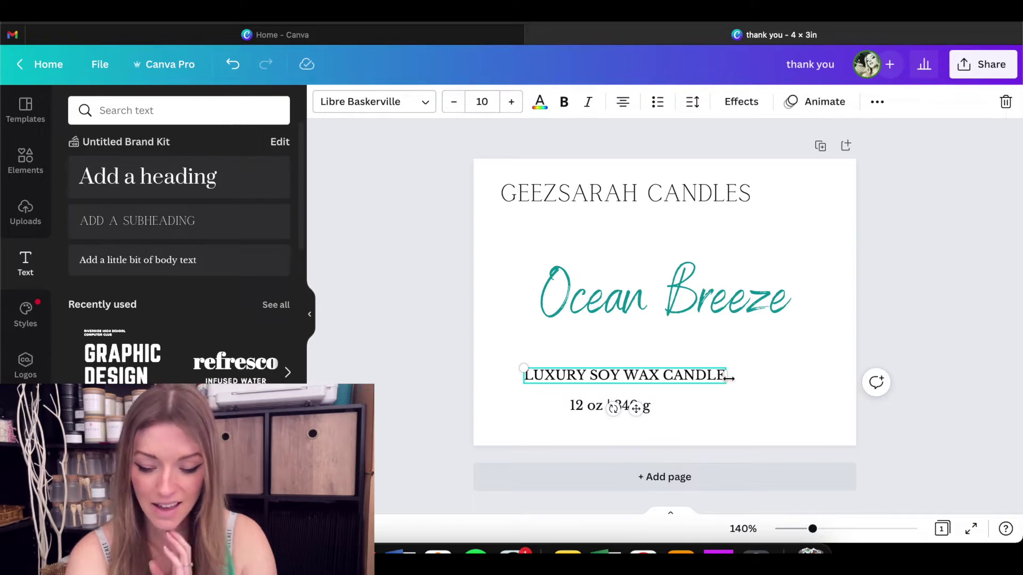
left_click(459, 345)
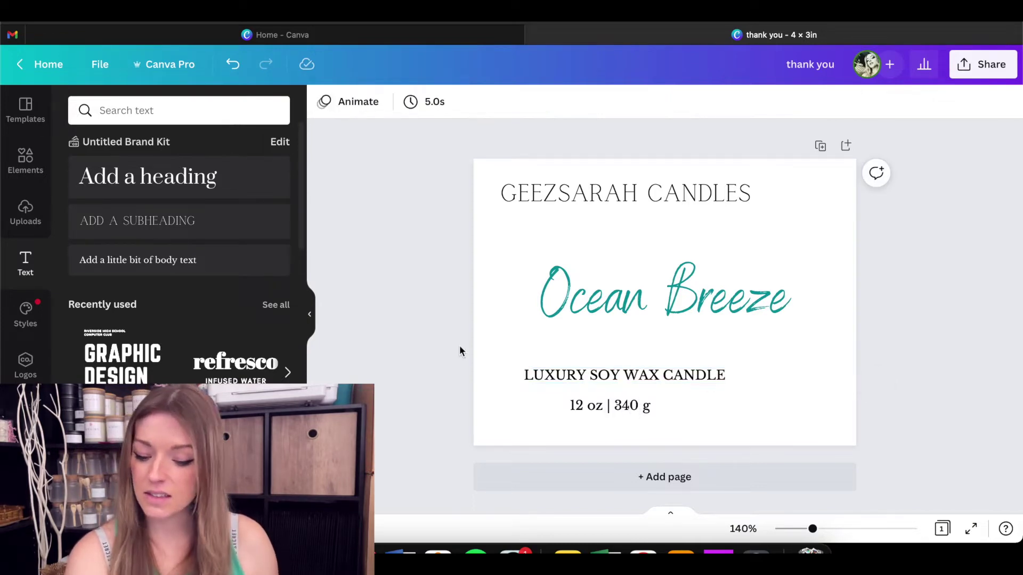
left_click(624, 375)
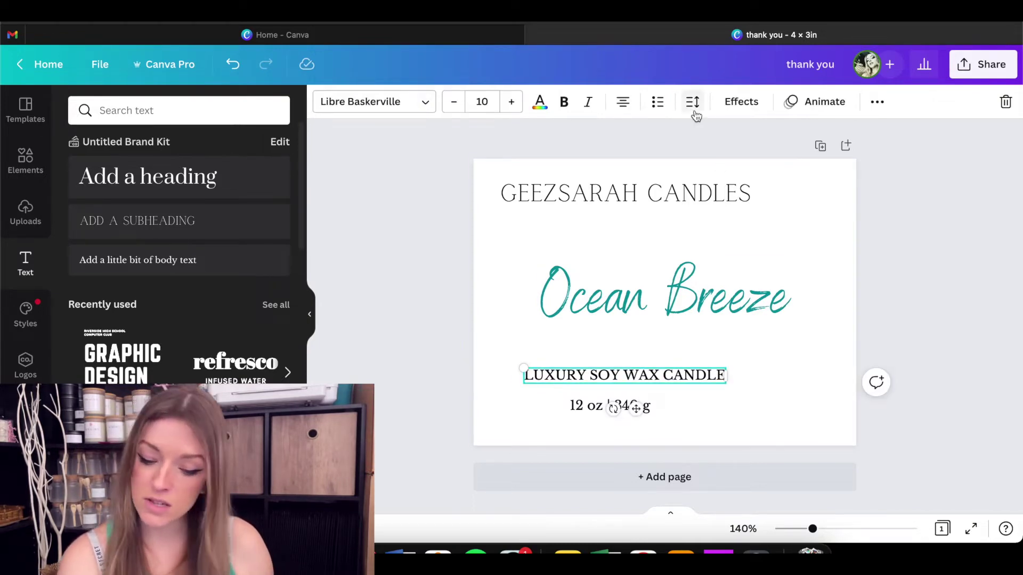
left_click(694, 110)
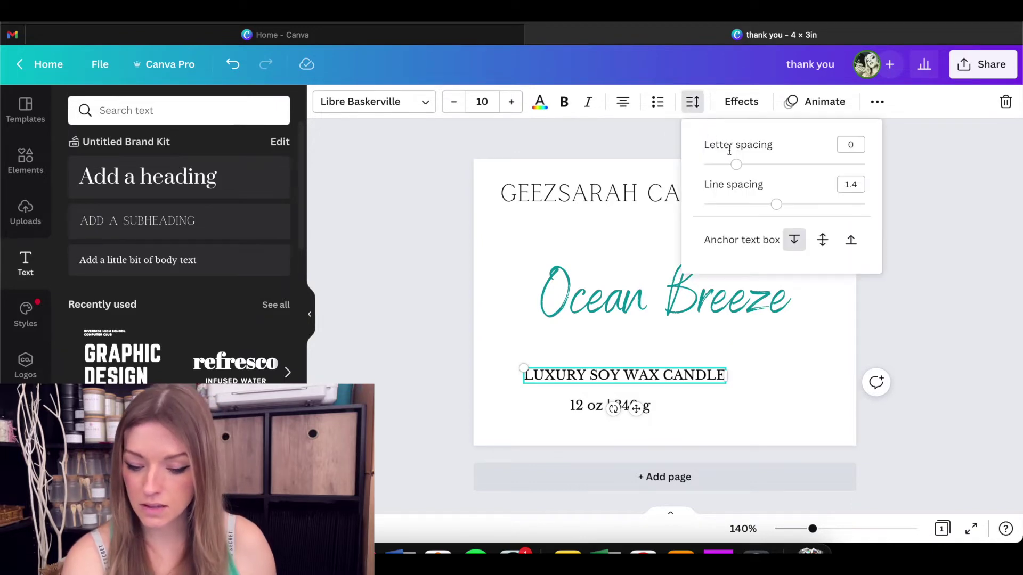
left_click_drag(737, 166, 783, 171)
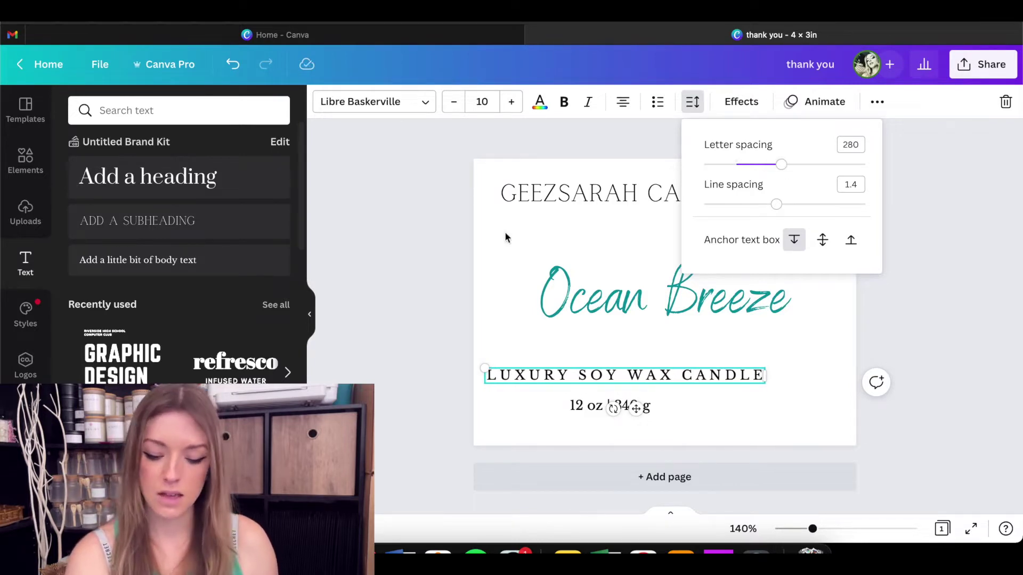
left_click(422, 250)
left_click(414, 324)
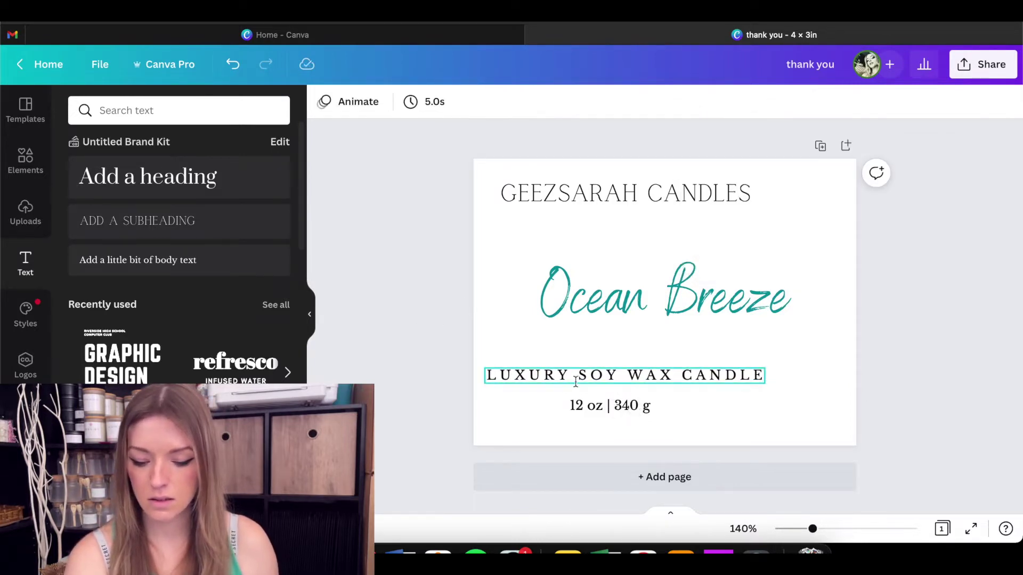
left_click_drag(574, 378, 623, 399)
Move the brand name down above 12 oz | 340 g and raise Ocean Breeze beneath LUXURY SOY WAX CANDLE
left_click(598, 193)
left_click_drag(634, 170, 634, 185)
left_click(395, 276)
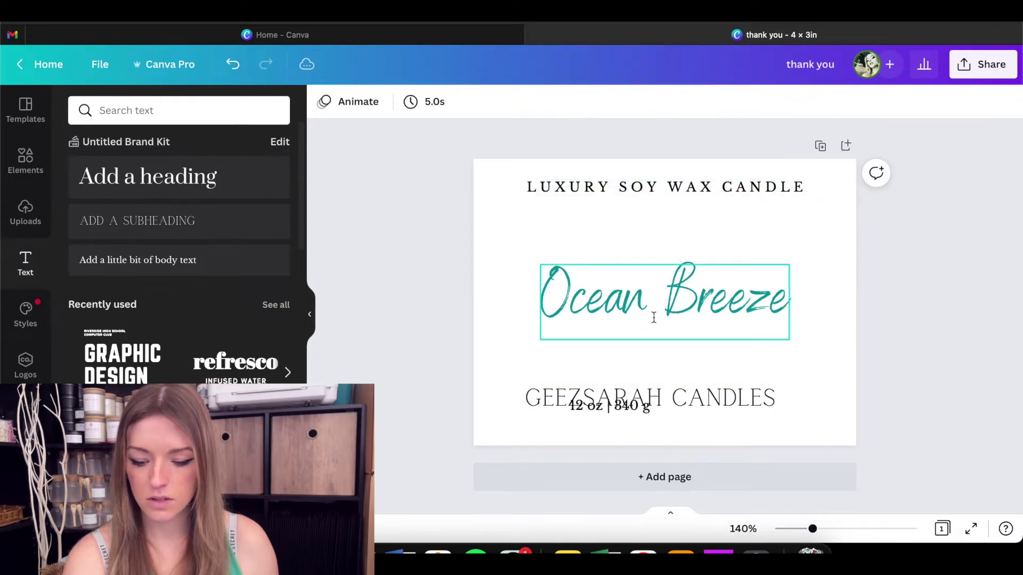
left_click_drag(655, 299, 655, 255)
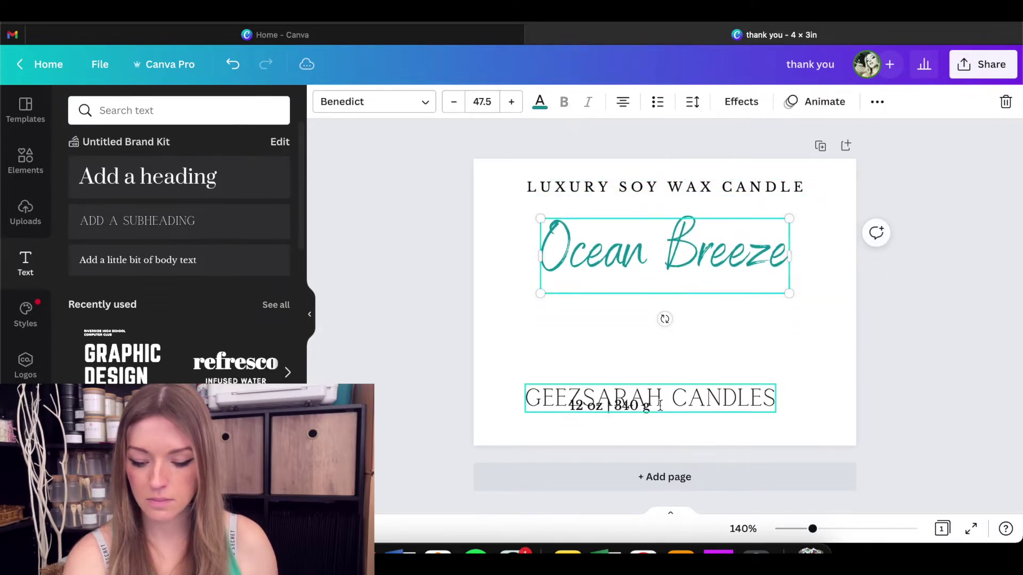
left_click_drag(665, 404, 679, 377)
left_click(602, 185)
left_click(479, 203)
left_click(602, 188)
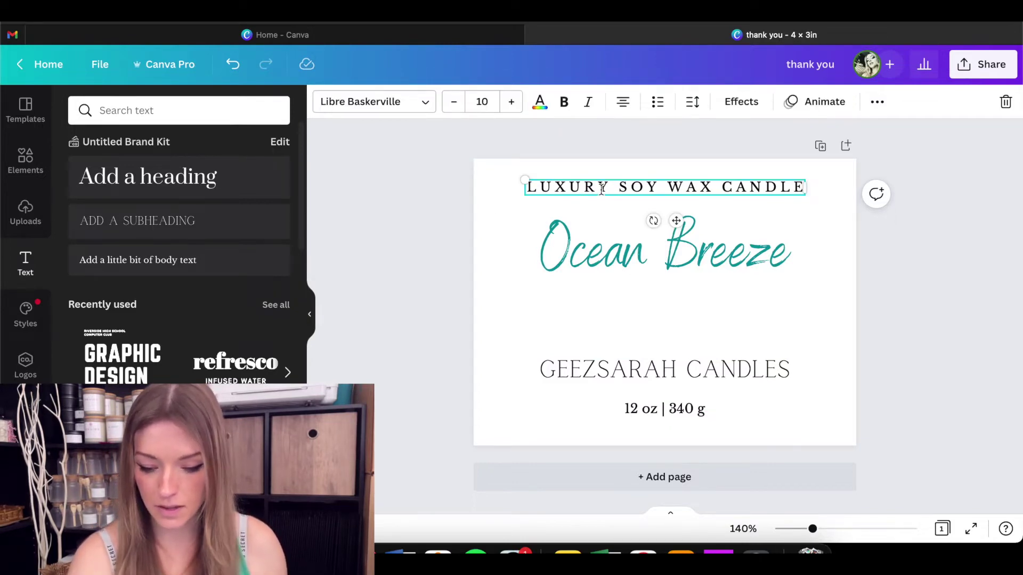
Copy LUXURY SOY WAX CANDLE and paste the duplicate below Ocean Breeze
right_click(602, 190)
left_click(622, 211)
left_click(524, 326)
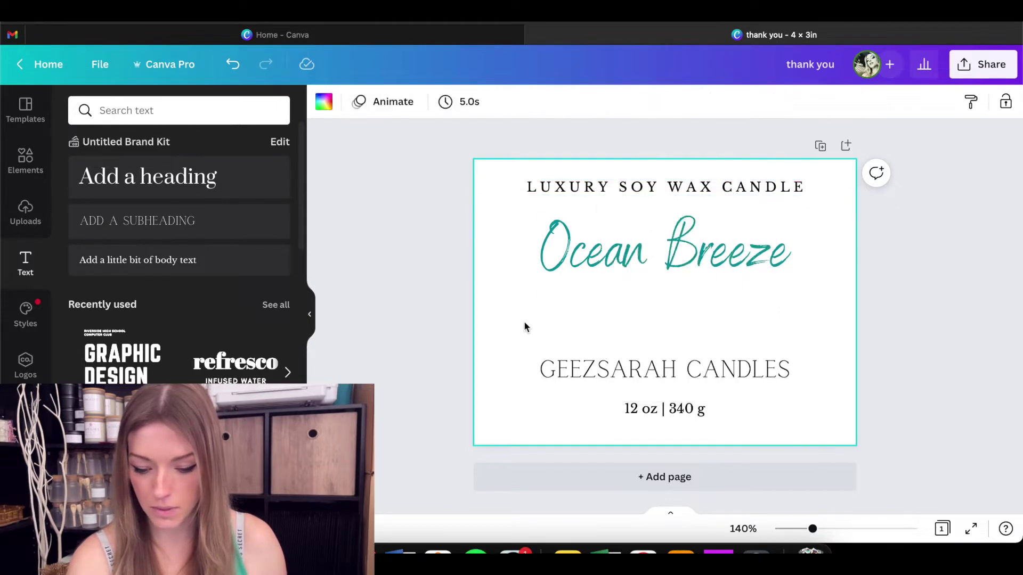
right_click(510, 297)
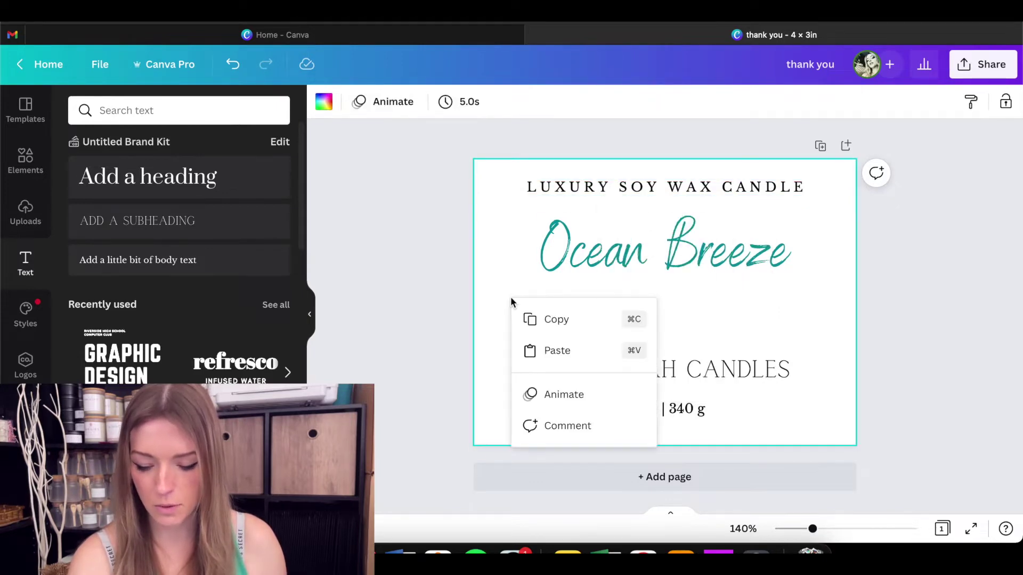
left_click(561, 351)
left_click_drag(642, 208, 619, 324)
Make the copy teal and retype it as COCONUT, SEAFOAM, AMBER
left_click(543, 102)
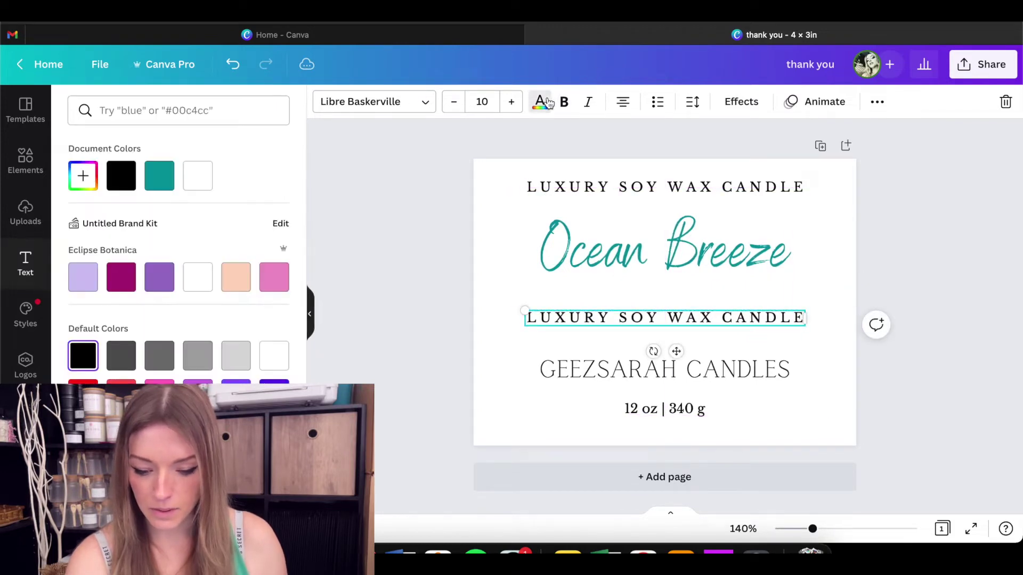
left_click(159, 175)
key("Escape")
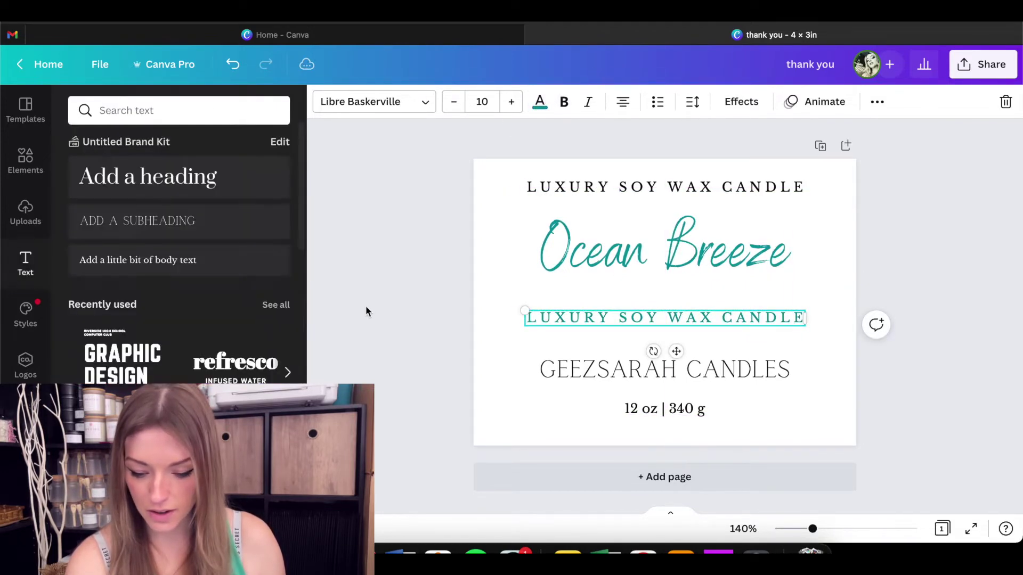
left_click(485, 293)
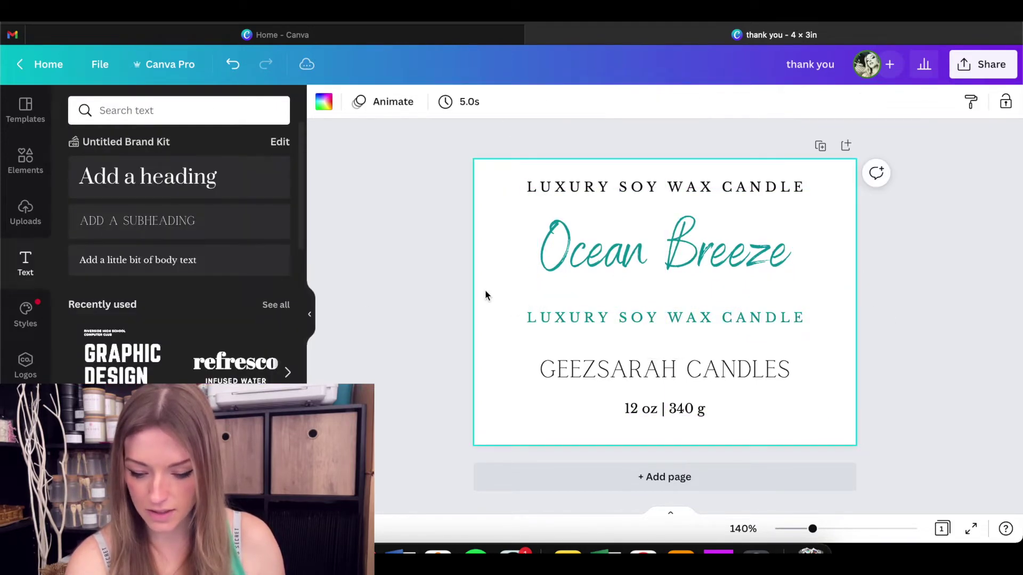
double_click(666, 320)
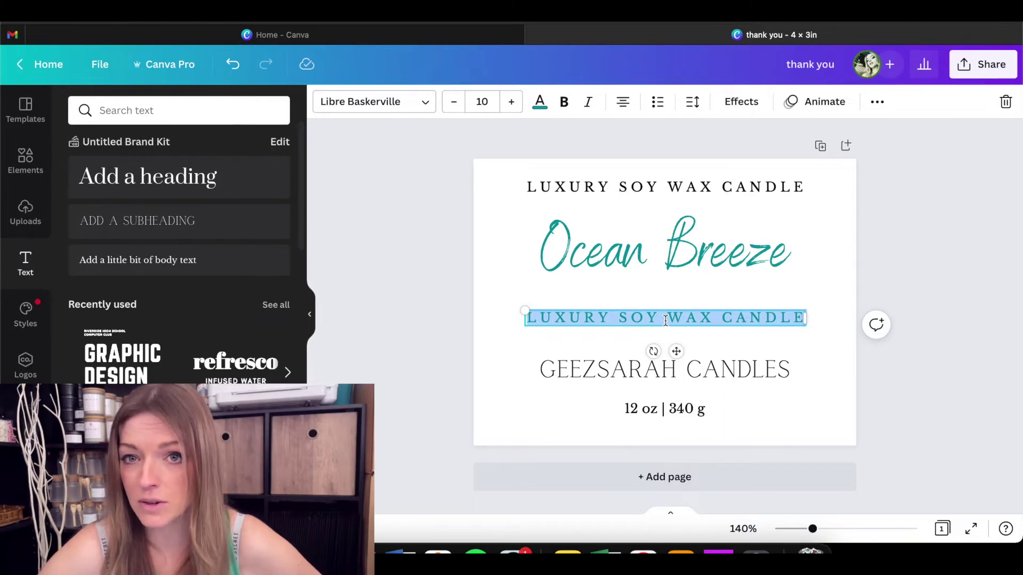
type("C")
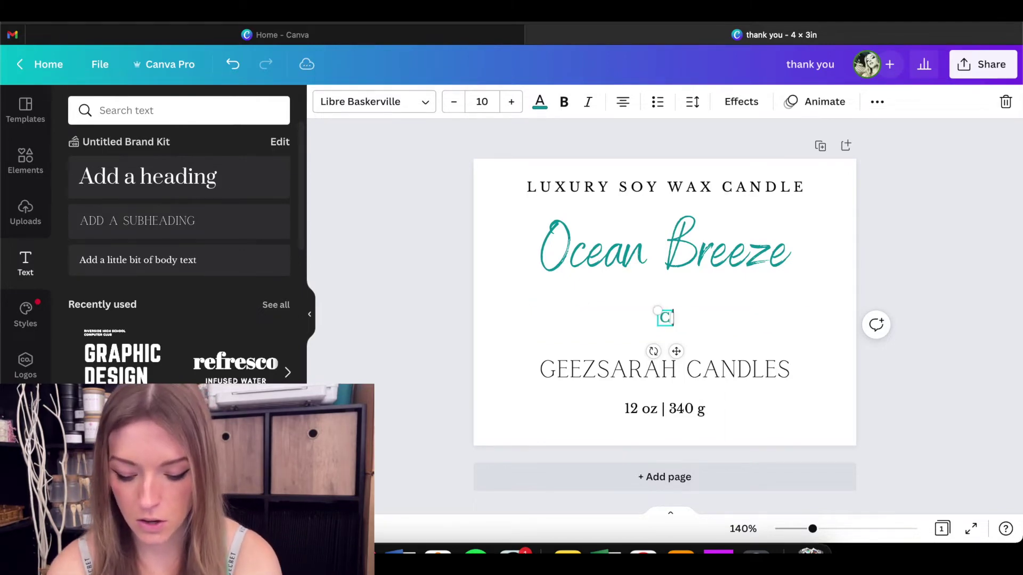
type("OCONUT, SEAFOAM,")
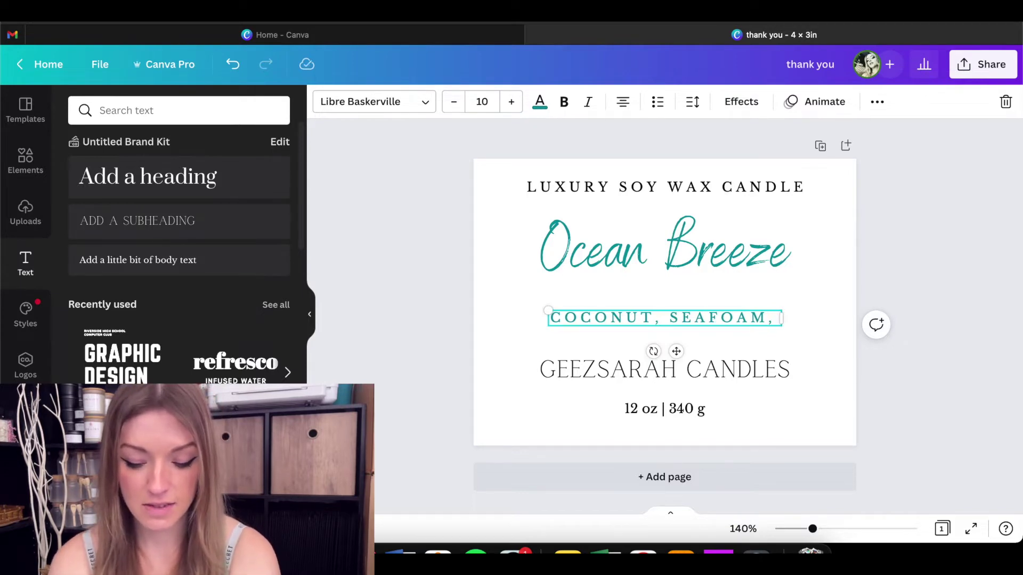
type(" AMBER")
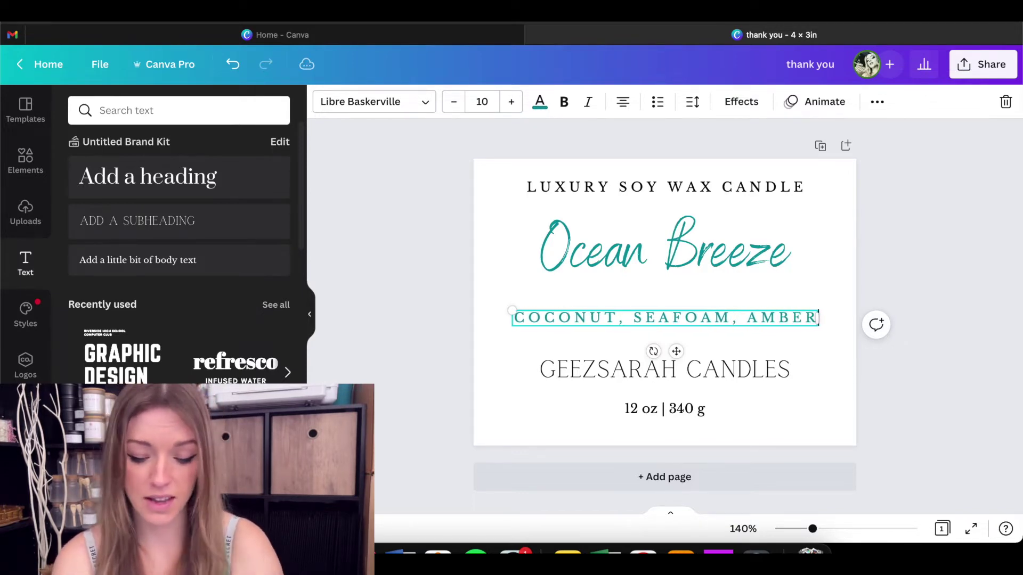
left_click(392, 192)
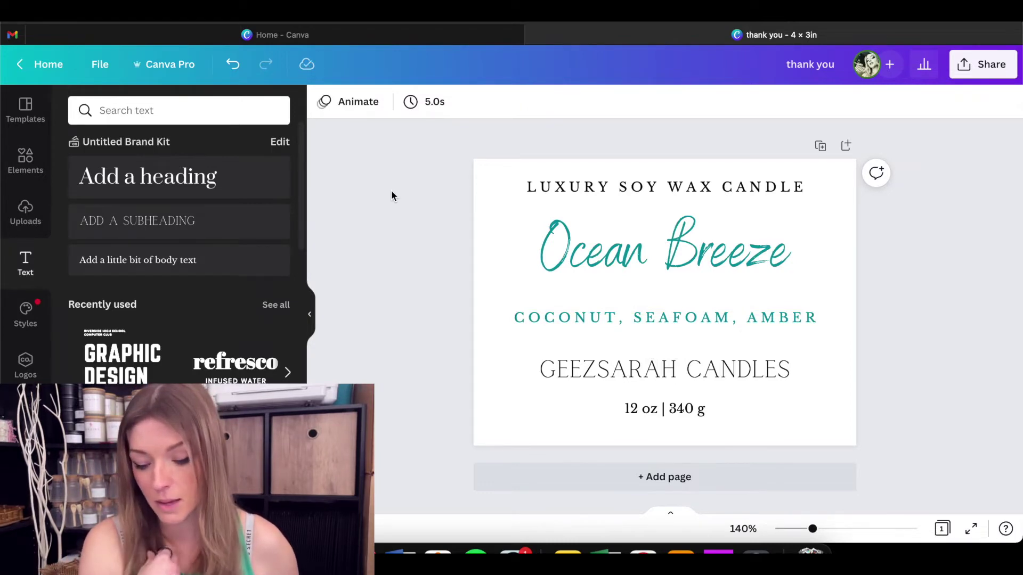
Shrink the scent notes to size 11 and break them into three centred lines
left_click(532, 319)
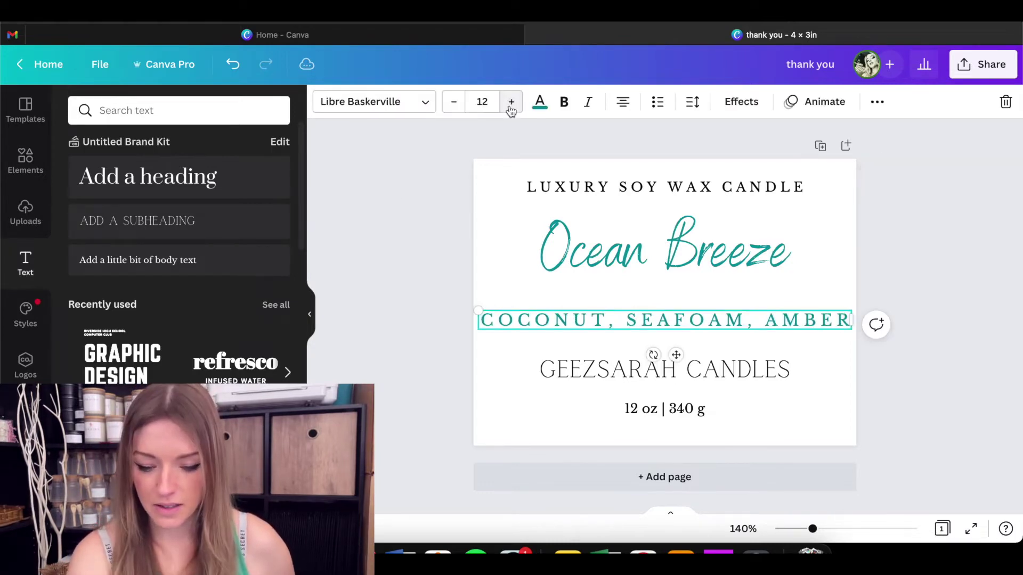
left_click(462, 102)
left_click(433, 263)
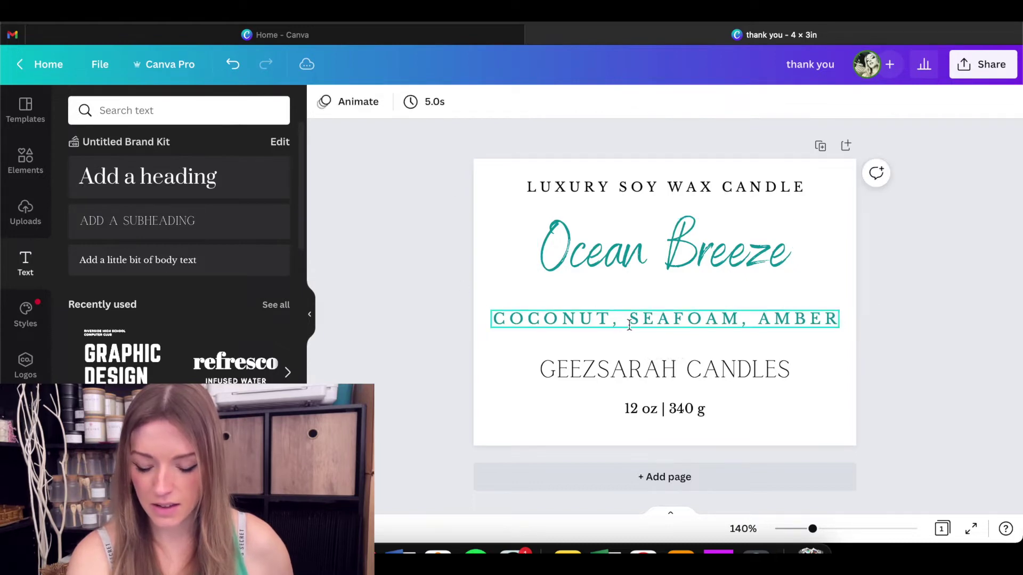
left_click_drag(628, 320, 630, 302)
left_click(630, 302)
key("Return")
left_click(691, 321)
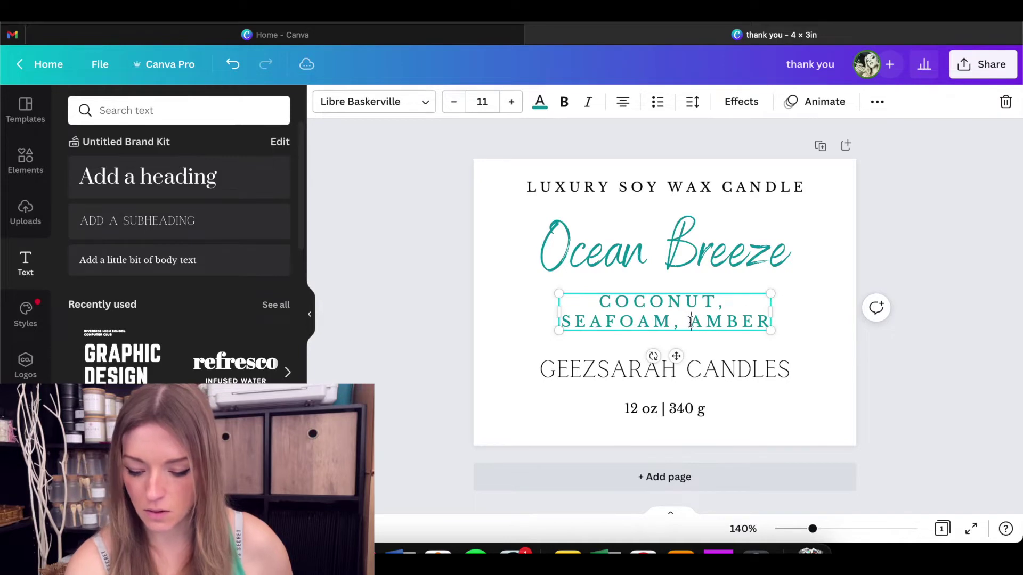
key("Return")
left_click(484, 275)
left_click_drag(657, 328, 657, 321)
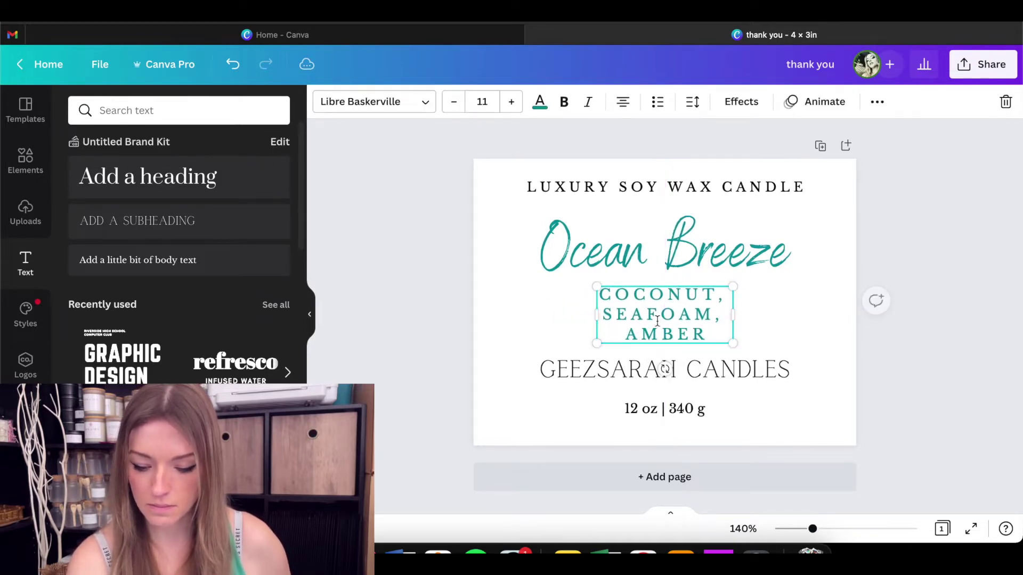
left_click(400, 309)
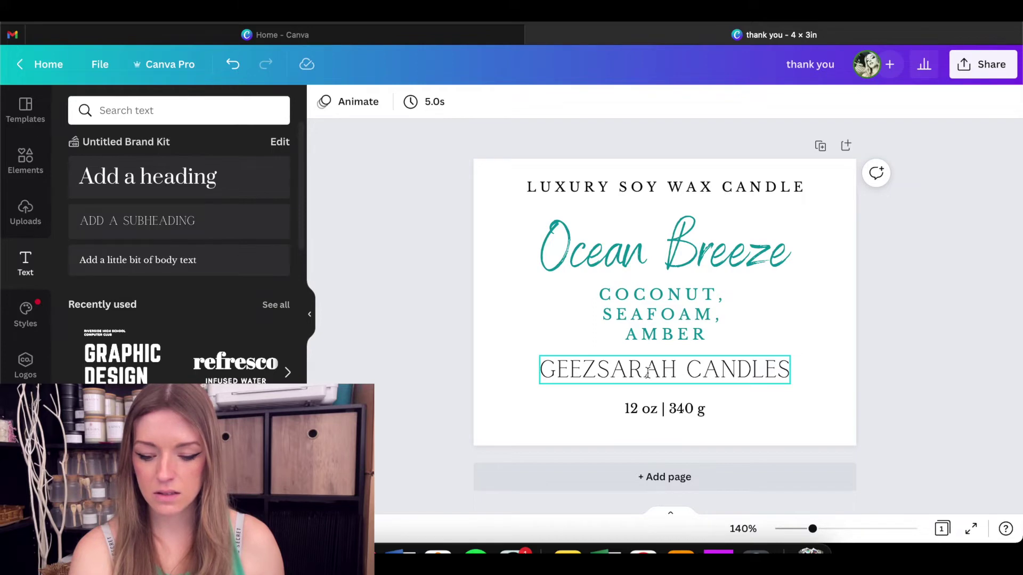
Move LUXURY SOY WAX CANDLE down from the top to sit centred just above 12 oz | 340 g
left_click_drag(641, 189, 665, 190)
left_click_drag(670, 401, 662, 371)
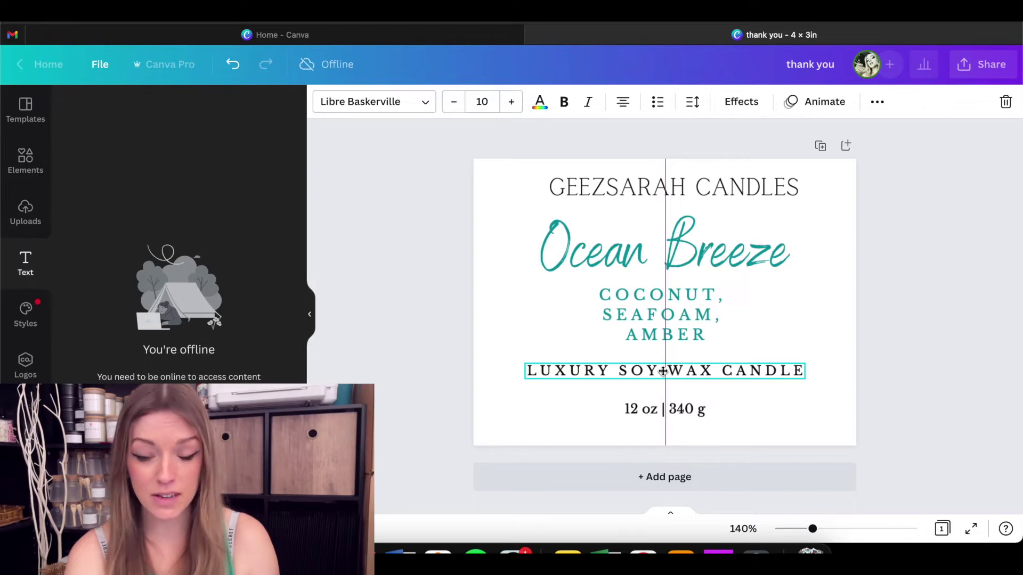
left_click_drag(663, 371, 663, 367)
left_click(419, 329)
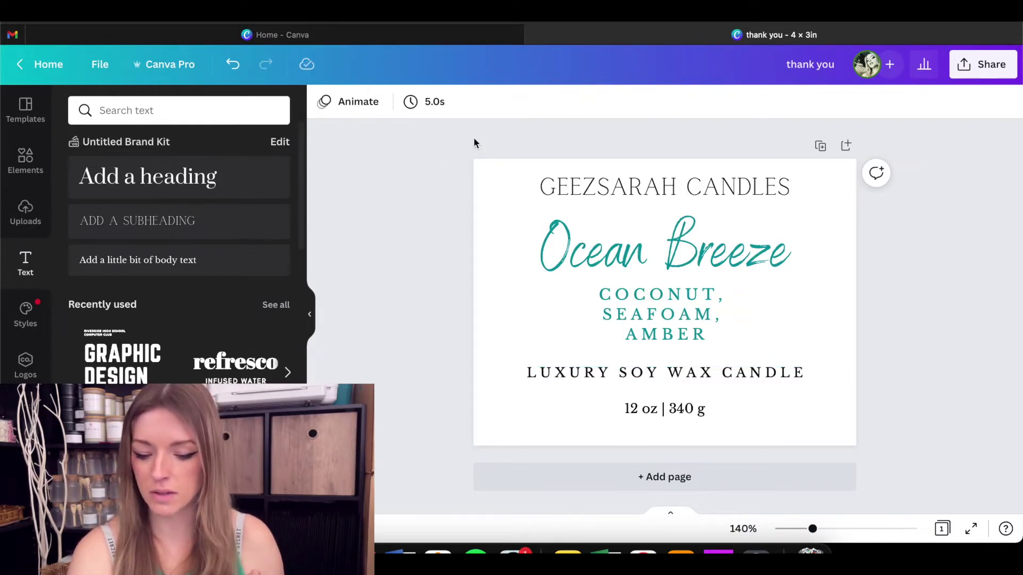
Space the five label text elements evenly from top to bottom
left_click_drag(450, 150, 733, 462)
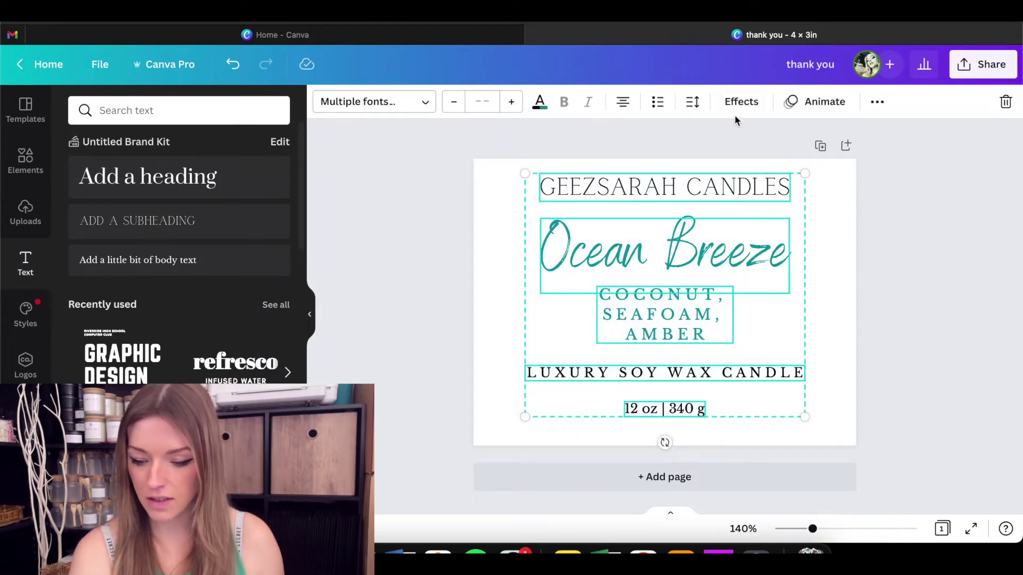
left_click(877, 103)
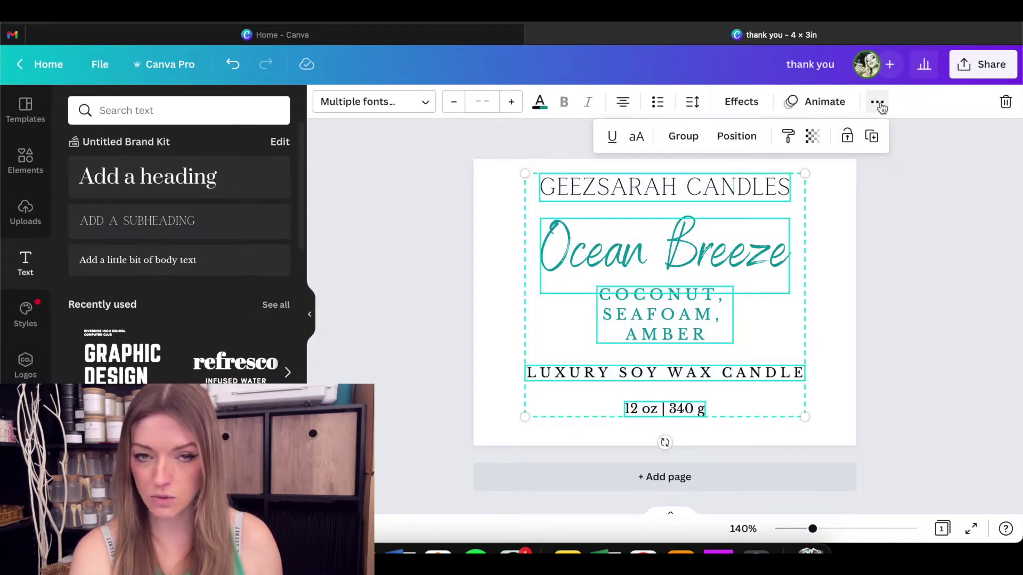
left_click(745, 142)
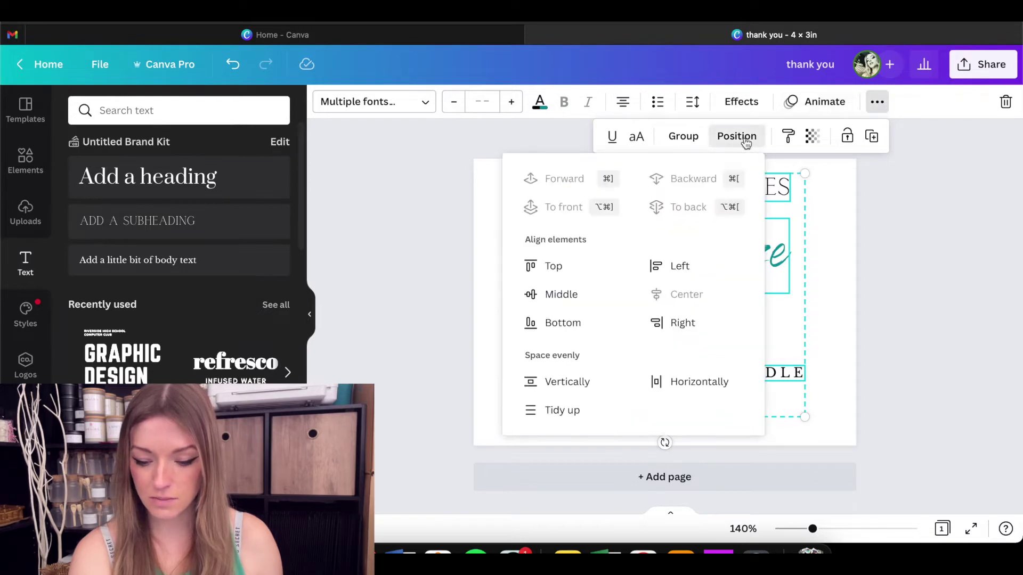
left_click(554, 422)
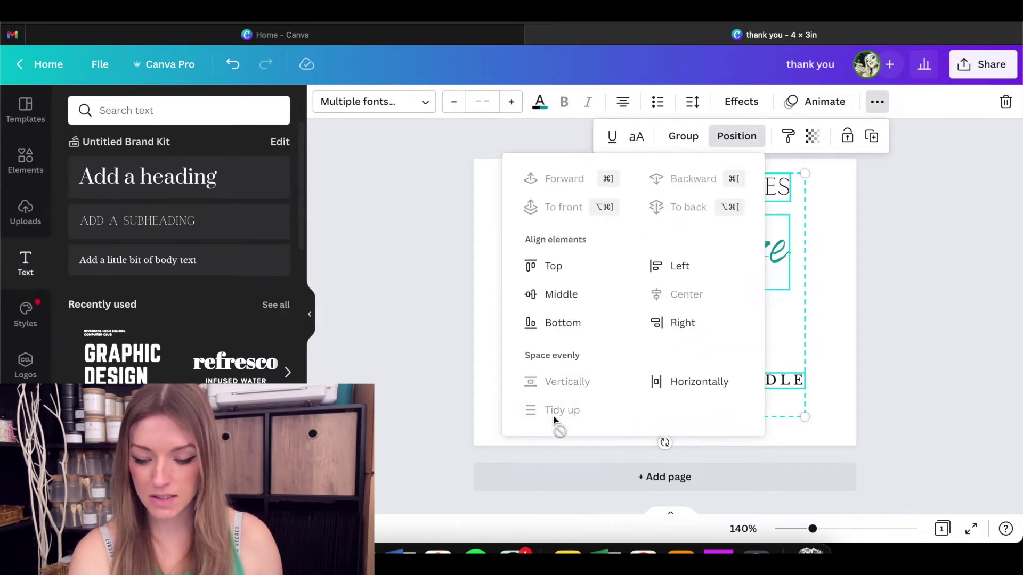
left_click(878, 358)
Select the Ocean Breeze title and browse its font choices
left_click(893, 354)
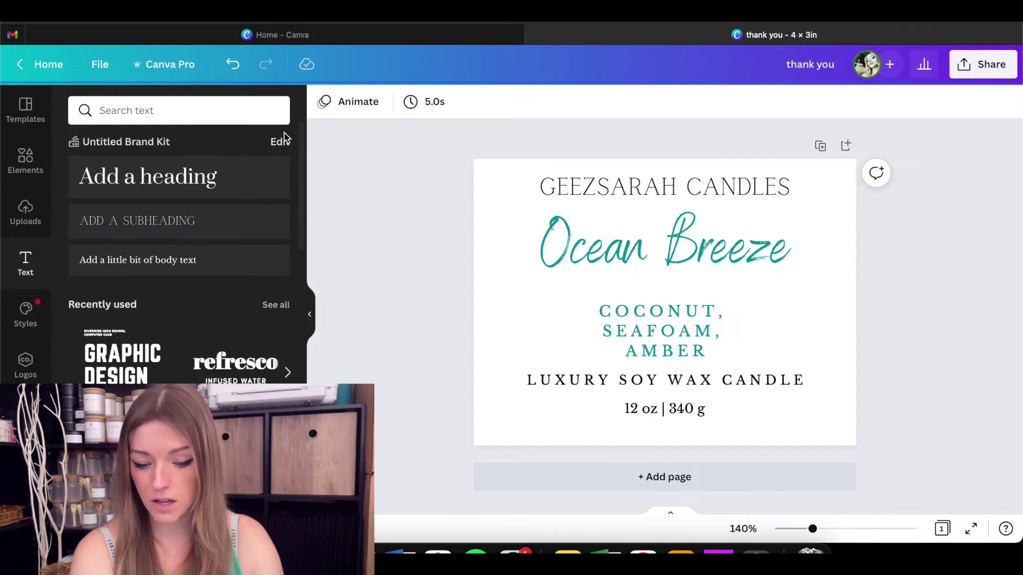
left_click(595, 245)
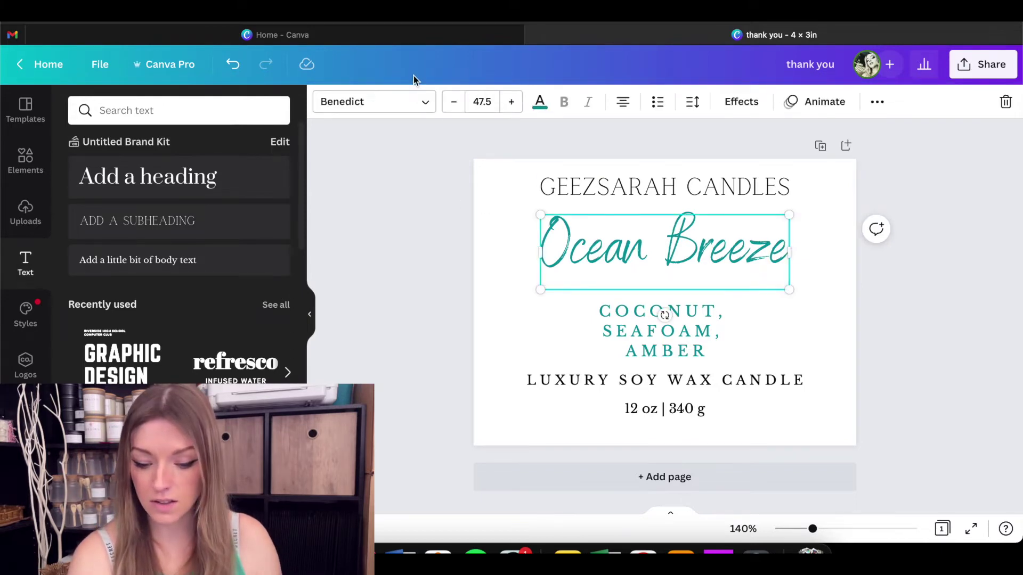
left_click(423, 101)
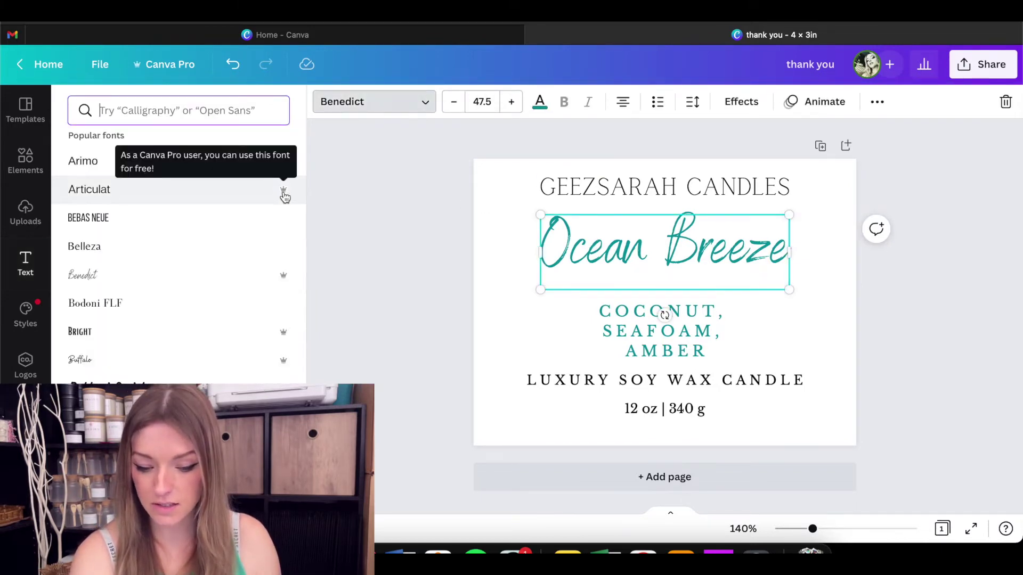
Search Elements for 'coconut' and add the half-coconut graphic to the label
left_click(25, 160)
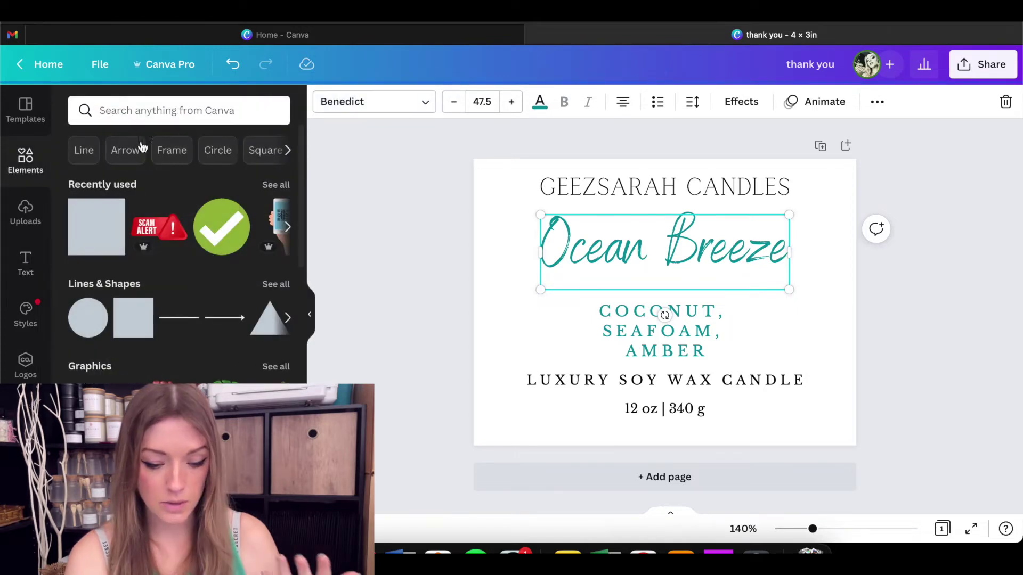
left_click(174, 109)
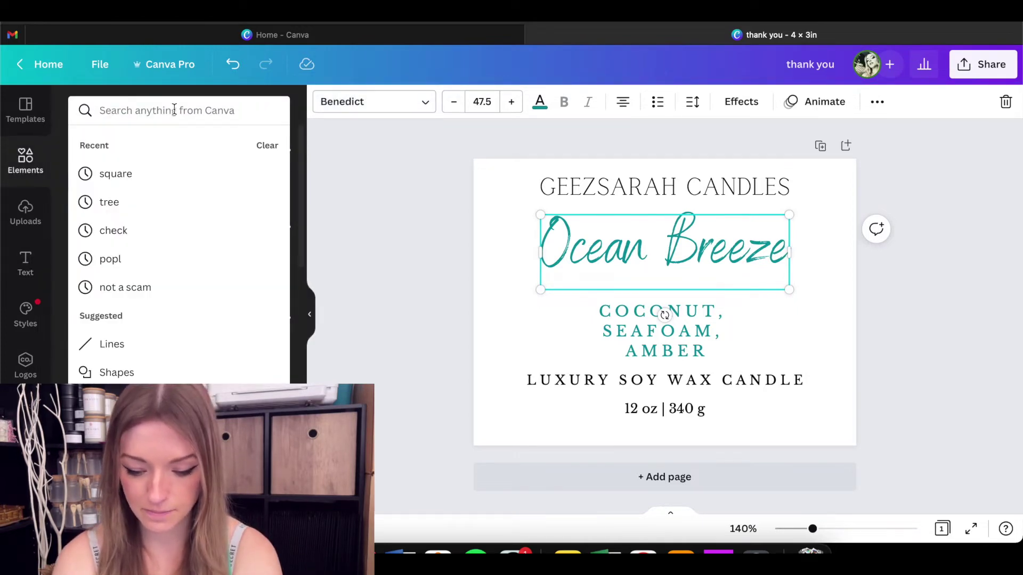
type("coconut")
key("Return")
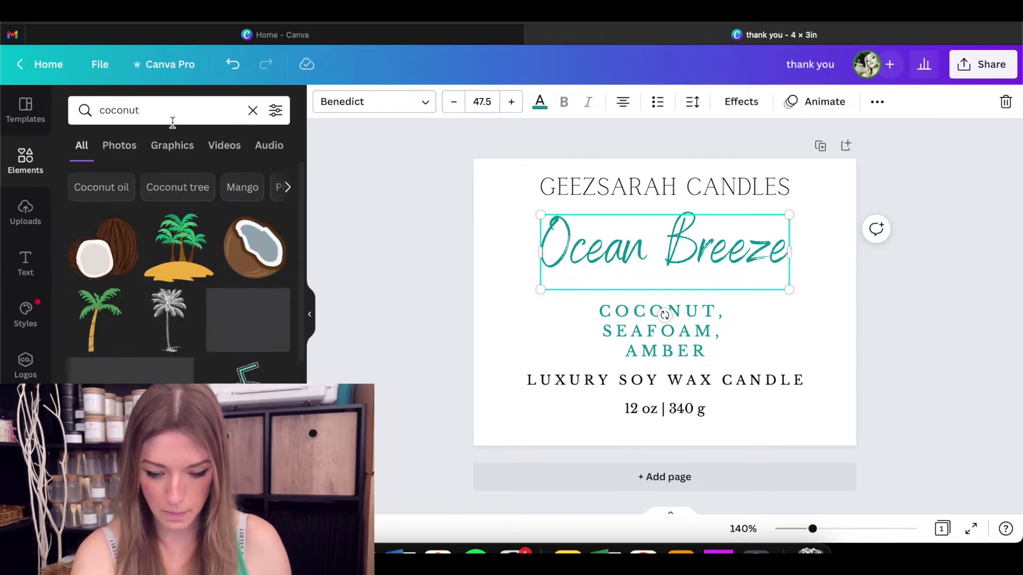
left_click(248, 261)
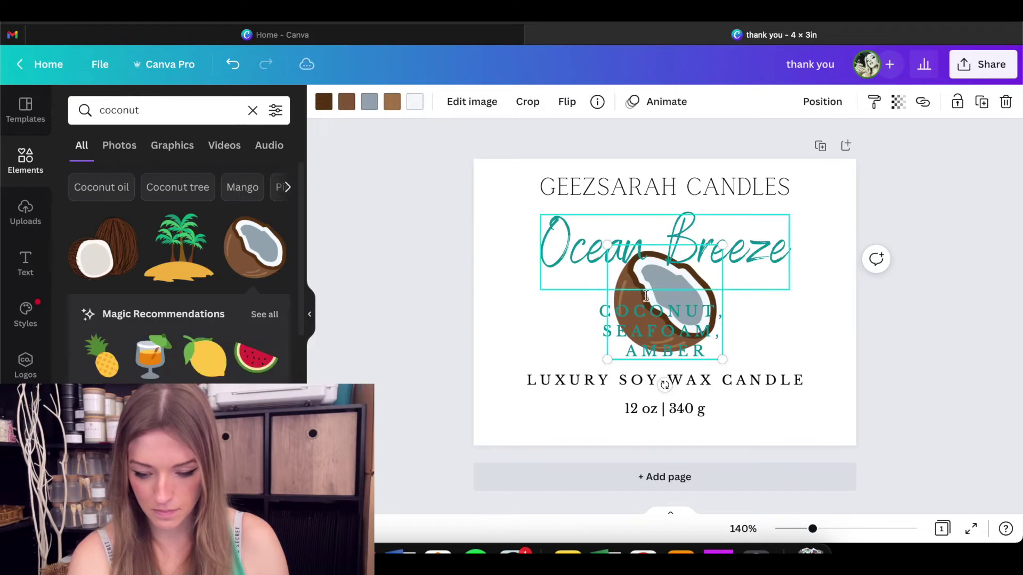
Zoom in, shift the scent text, and move the coconut to the label's left edge
left_click(401, 373)
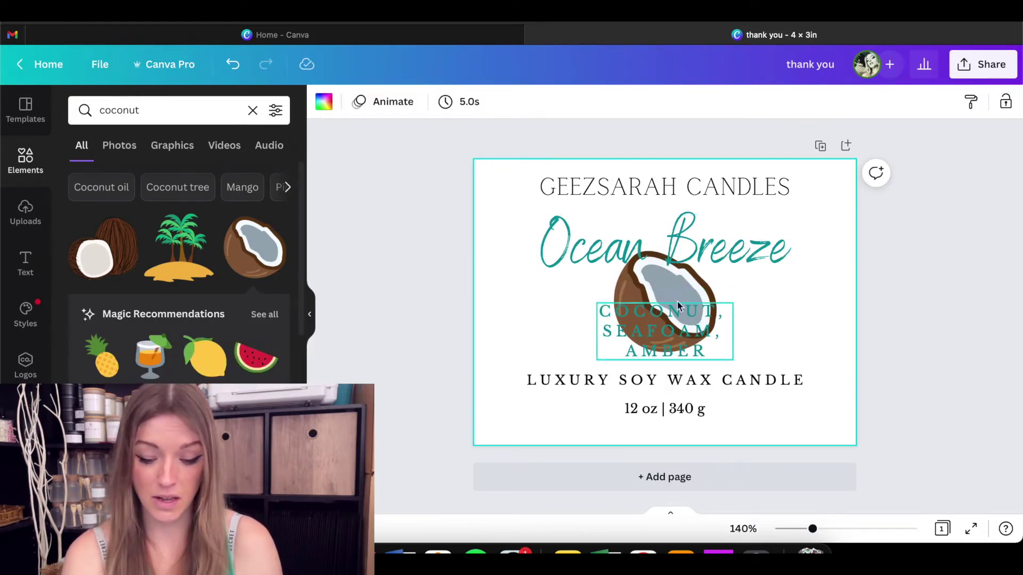
scroll(643, 294, "up", 5)
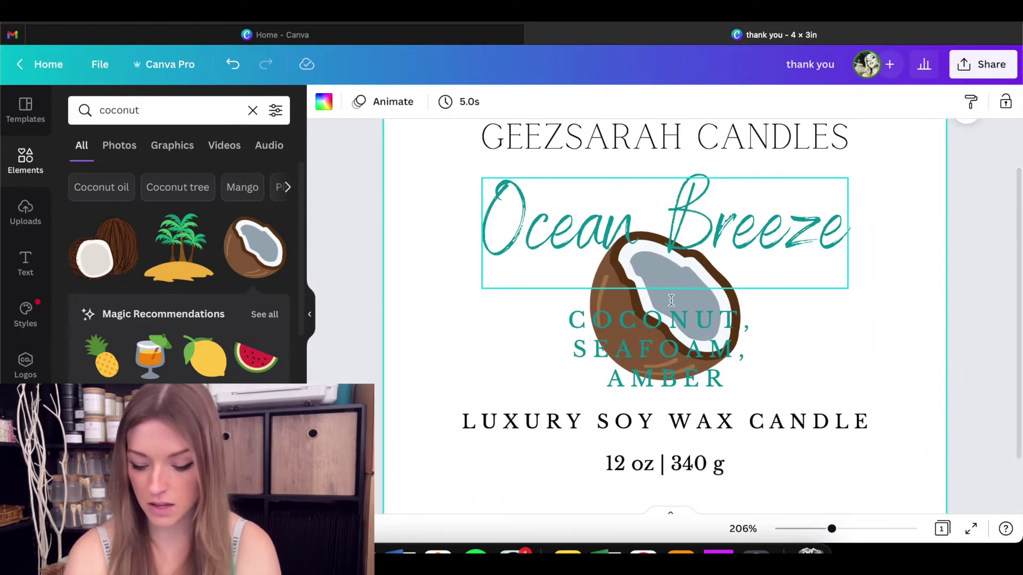
left_click(833, 530)
left_click_drag(833, 529, 842, 529)
left_click(661, 288)
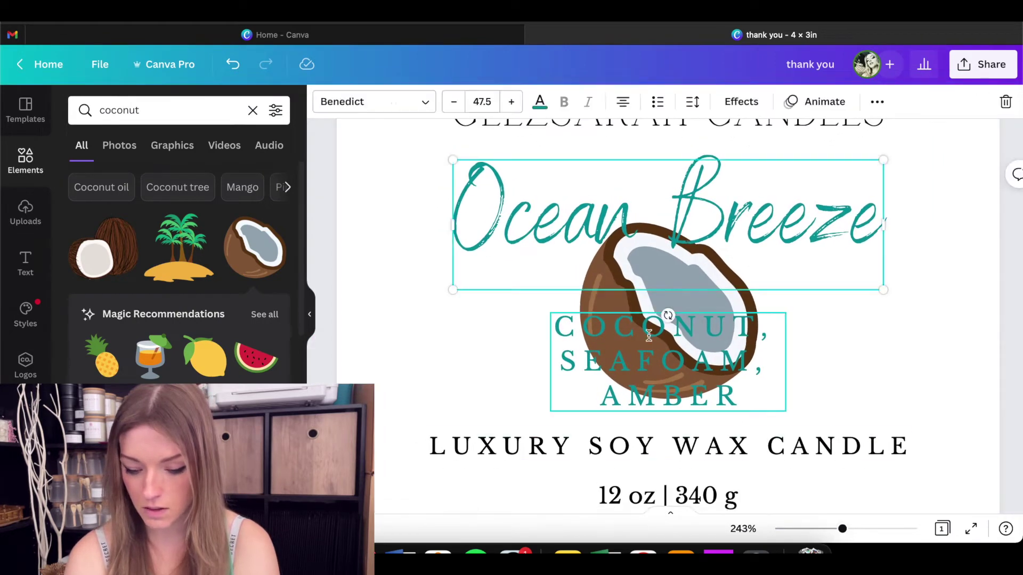
left_click_drag(661, 330, 742, 360)
left_click_drag(652, 324, 376, 331)
left_click_drag(682, 373, 629, 334)
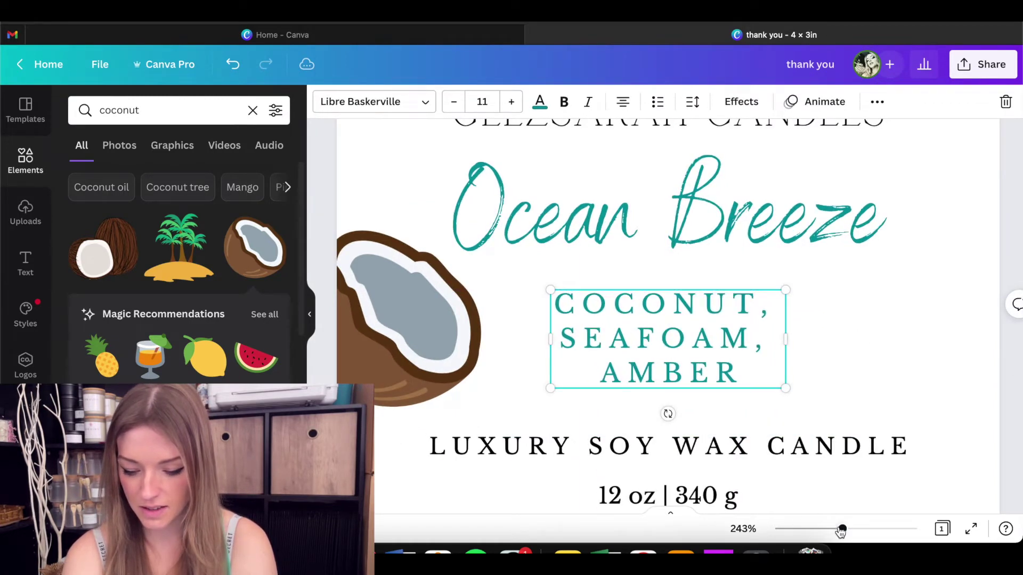
Shrink the coconut graphic and place it beside the COCONUT, SEAFOAM, AMBER lines
left_click_drag(841, 528, 818, 528)
left_click(531, 342)
left_click_drag(531, 342, 540, 345)
left_click_drag(586, 257, 546, 298)
mouse_move(502, 331)
left_mouse_down()
mouse_move(524, 333)
mouse_move(513, 334)
left_mouse_up()
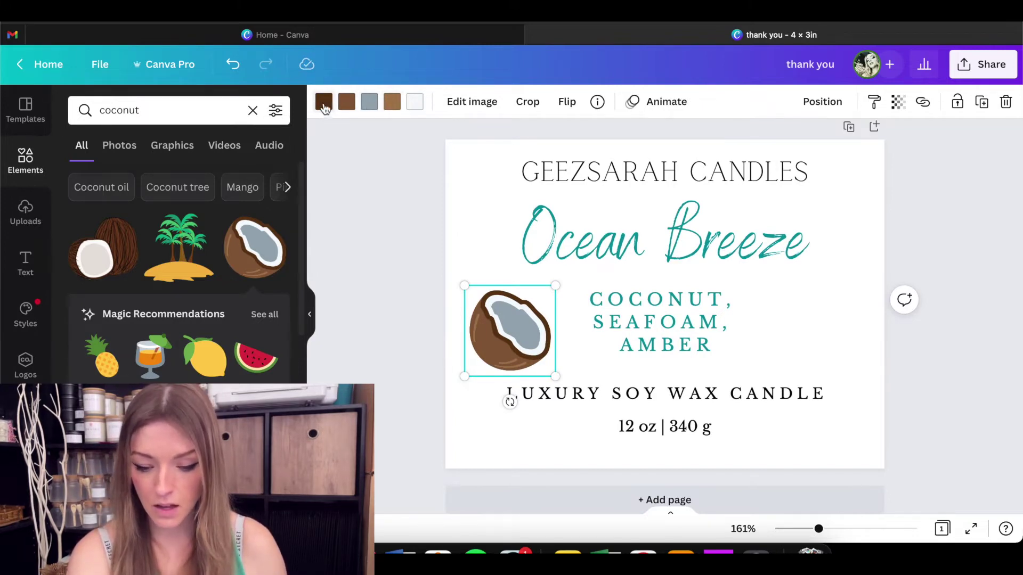
Recolour the coconut's tones to teal, bright cyan and white, then nudge it up slightly
left_click(324, 102)
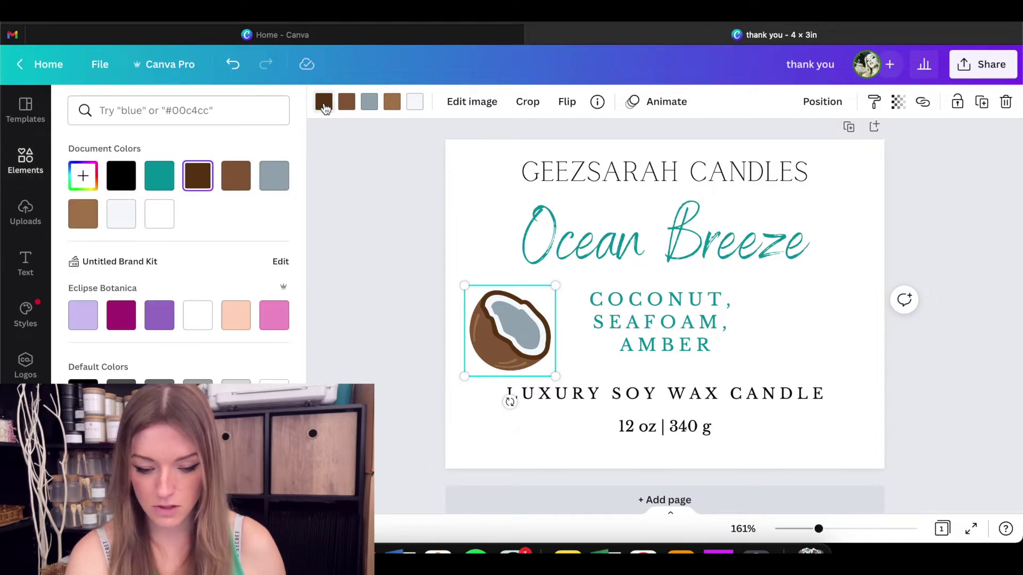
left_click(159, 176)
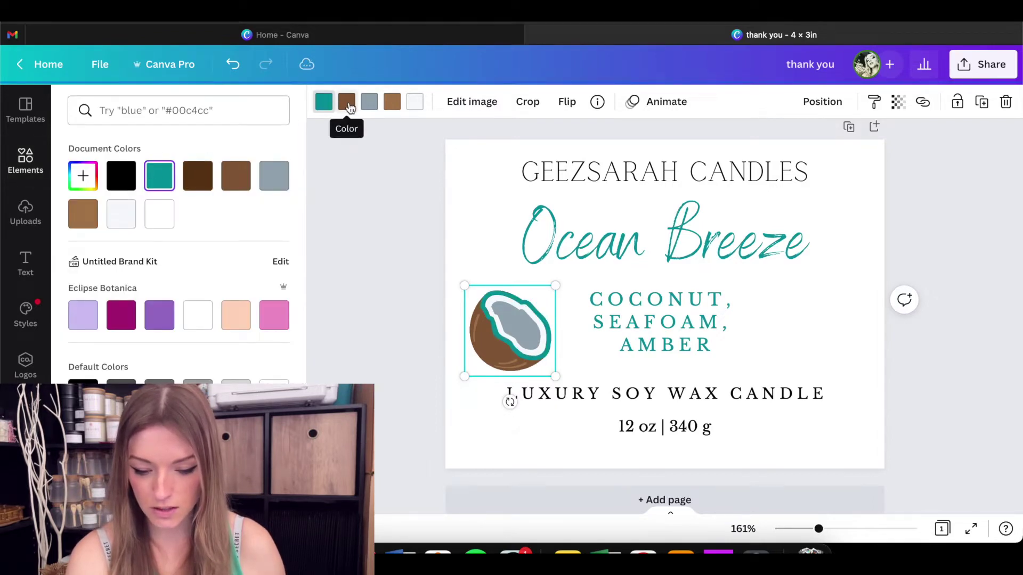
left_click(347, 104)
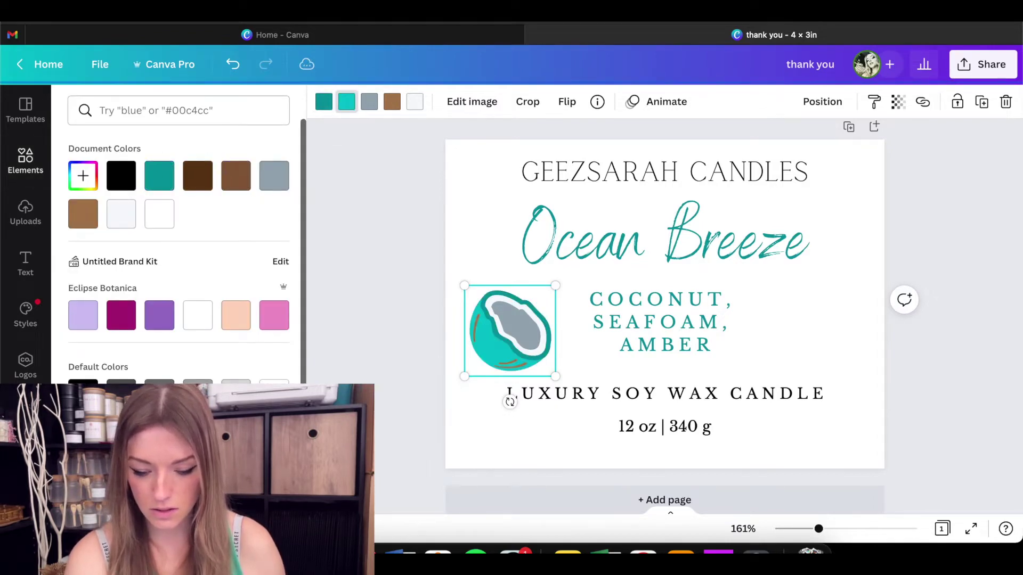
left_click(392, 101)
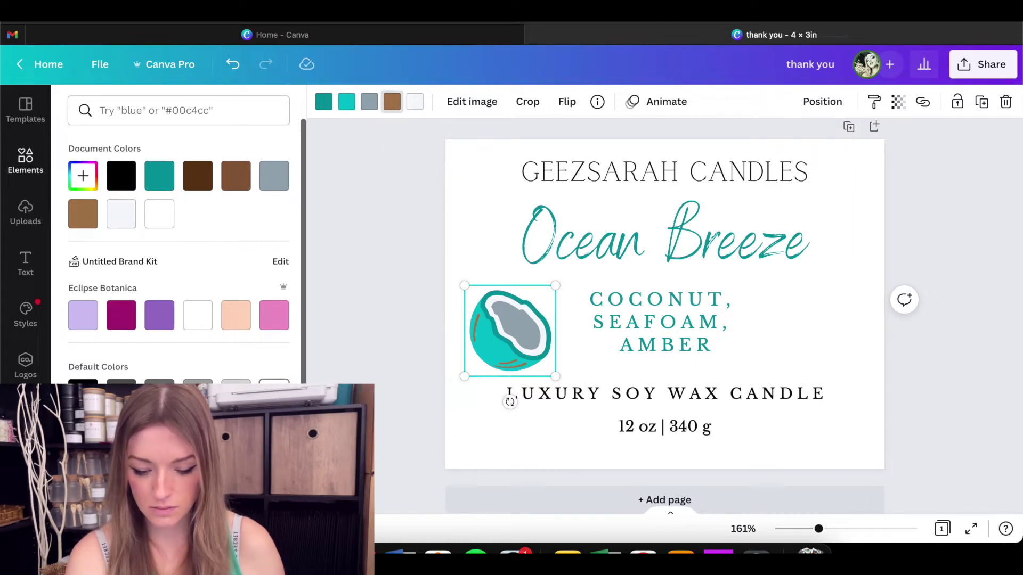
left_click(274, 391)
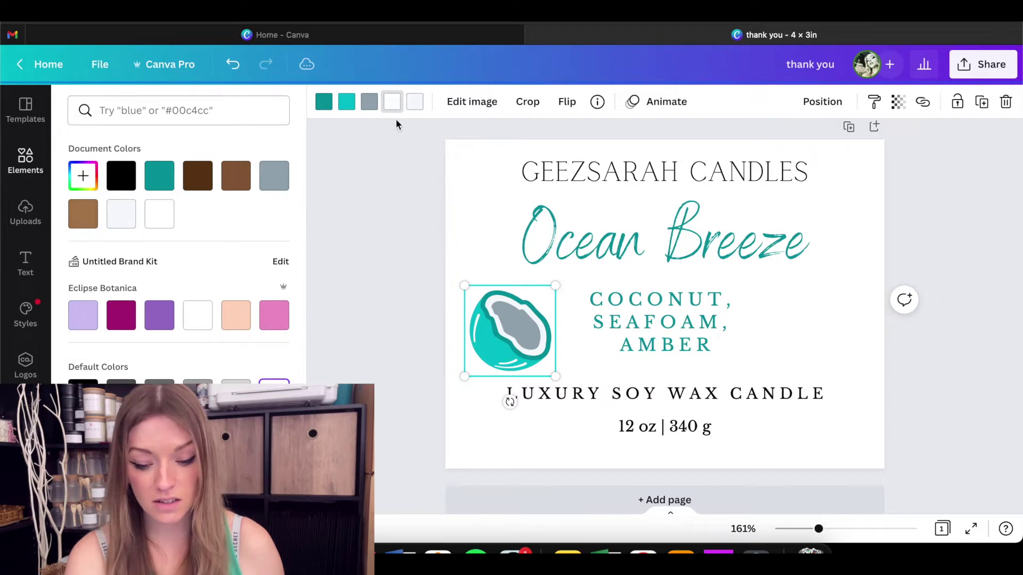
left_click(388, 223)
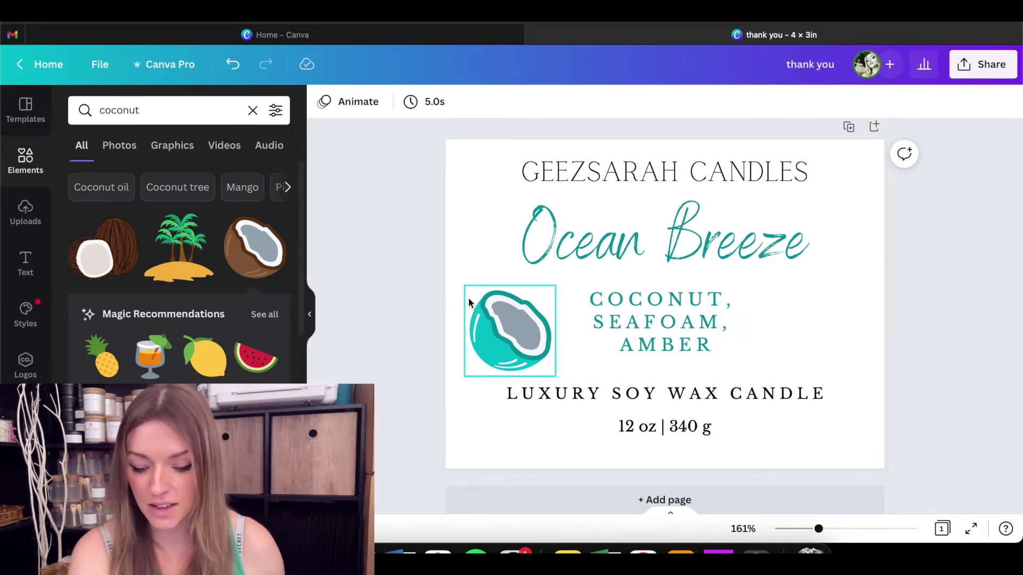
left_click_drag(502, 334, 503, 330)
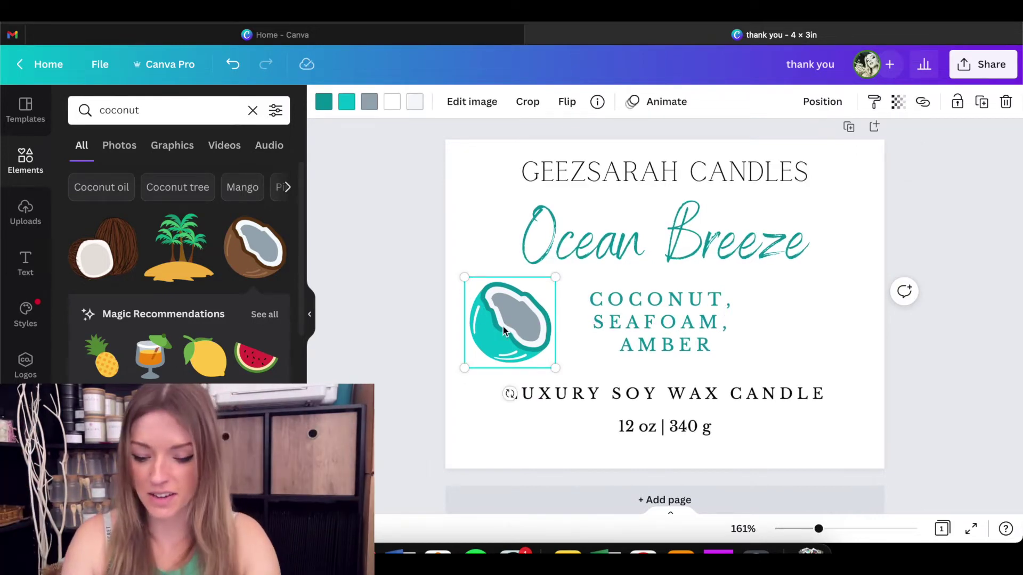
Replace AMBER in the scent list with 'BLUE REASBERRY'
left_click(715, 345)
left_click_drag(716, 345, 620, 345)
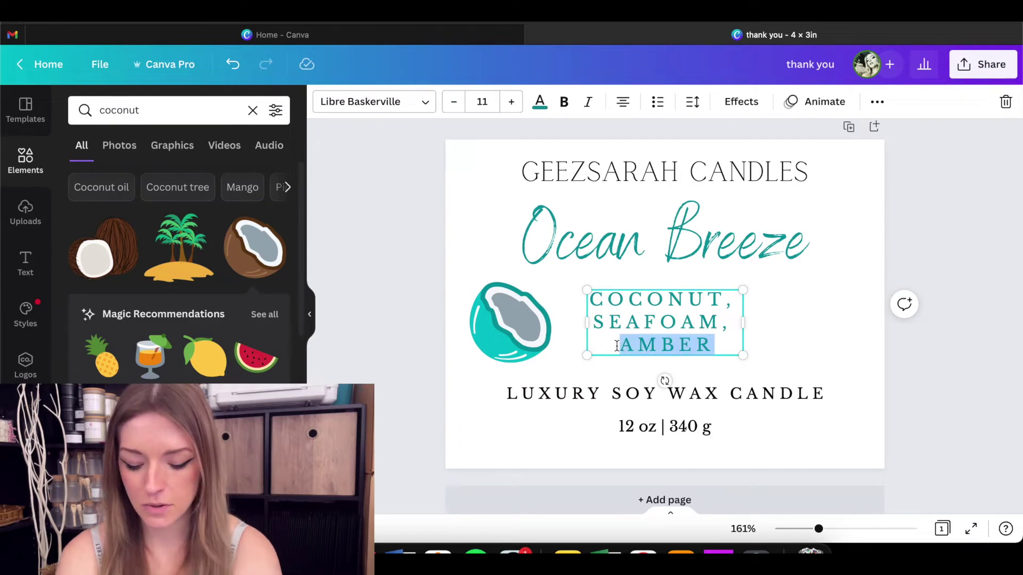
type("BLUE R")
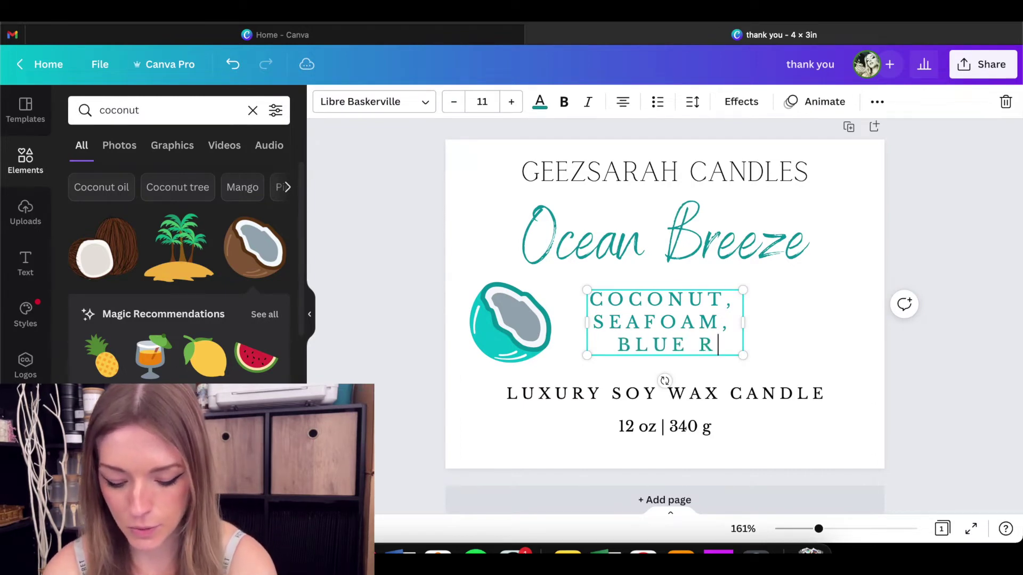
type("EASBERRY")
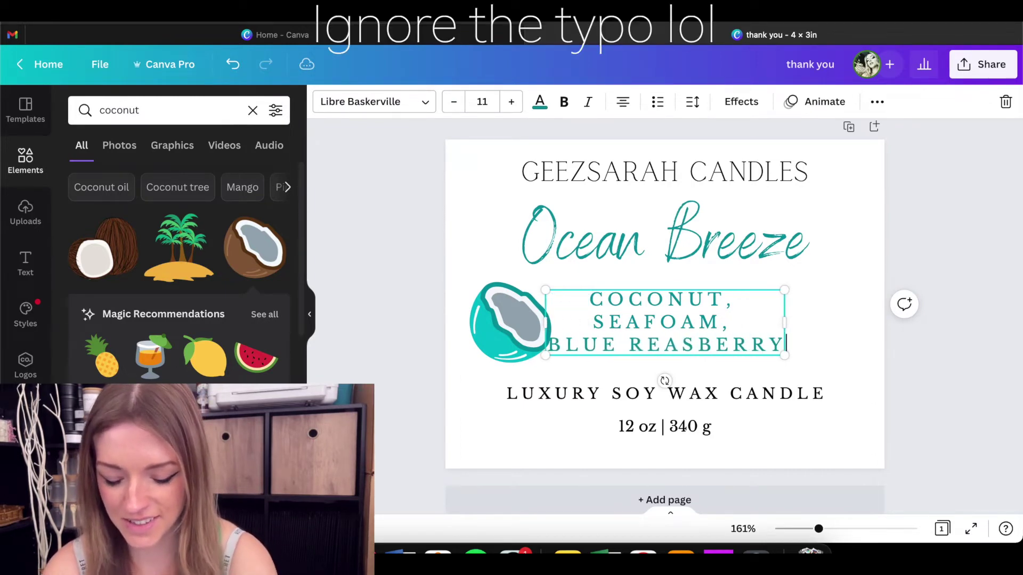
left_click(350, 294)
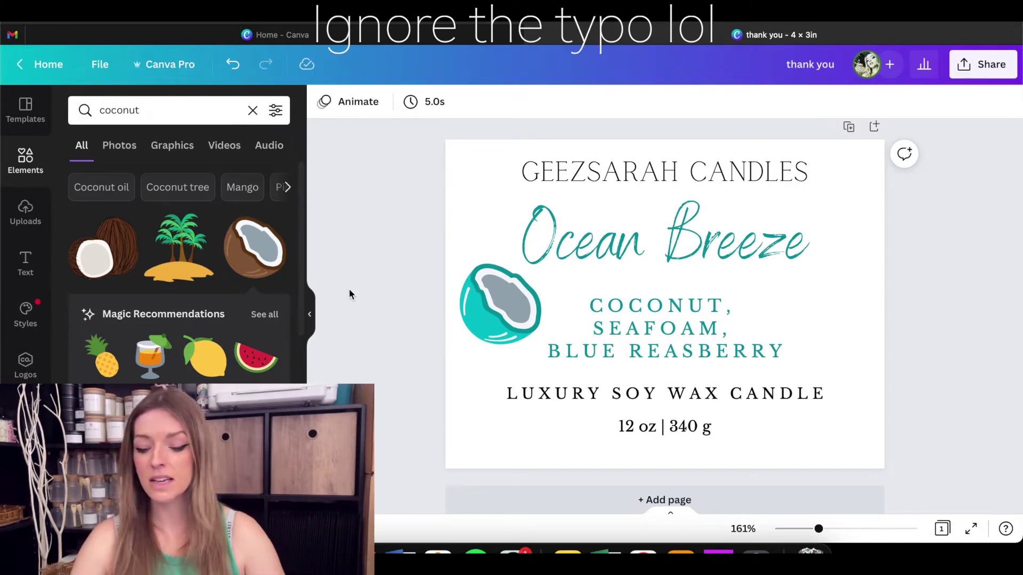
Tighten the scent text's line spacing, set letter spacing 209, size 12, and nudge it up
left_click(666, 328)
left_click(946, 194)
left_click(645, 329)
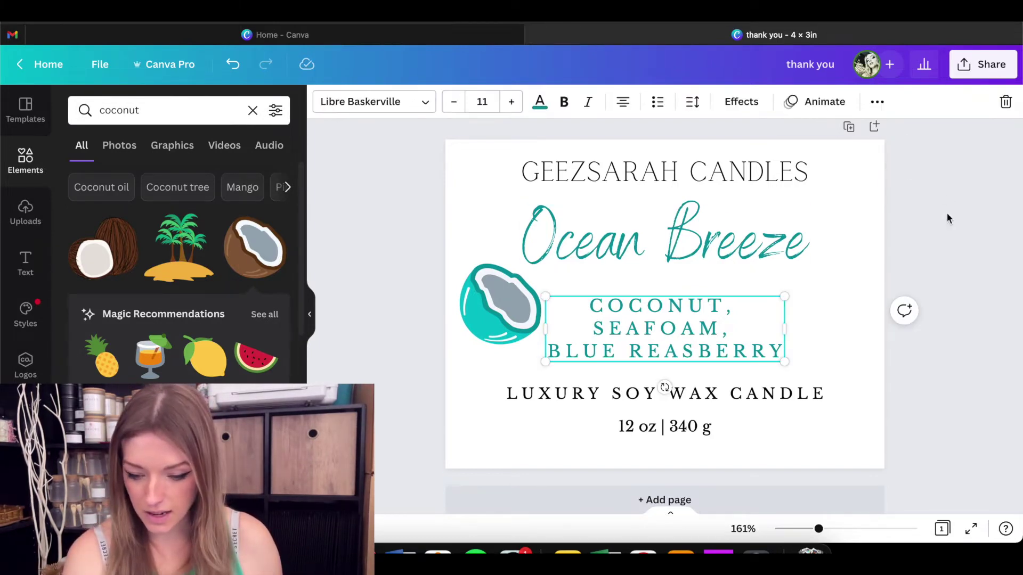
left_click(692, 102)
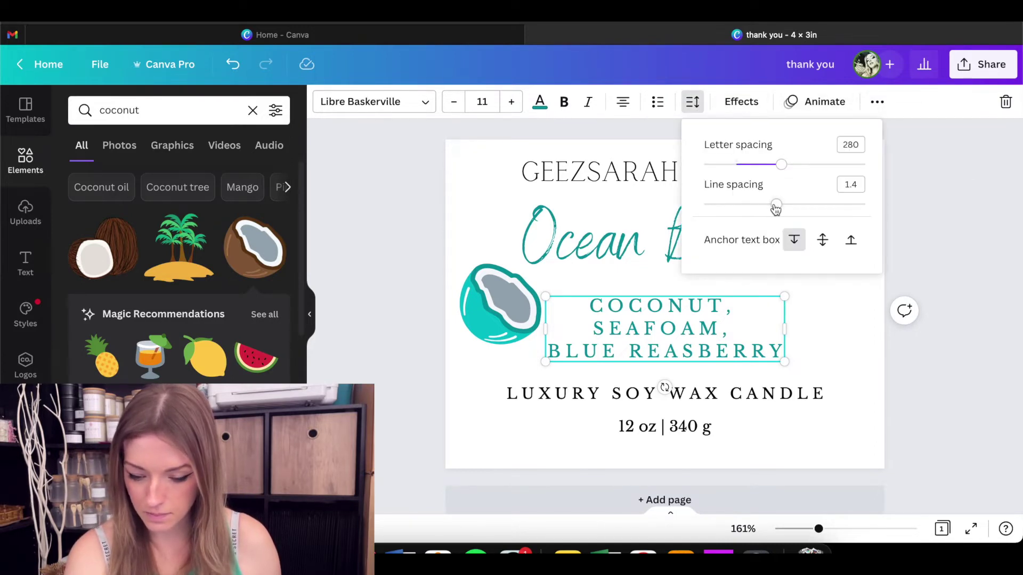
mouse_move(776, 205)
left_mouse_down()
mouse_move(698, 206)
mouse_move(803, 206)
mouse_move(761, 206)
left_mouse_up()
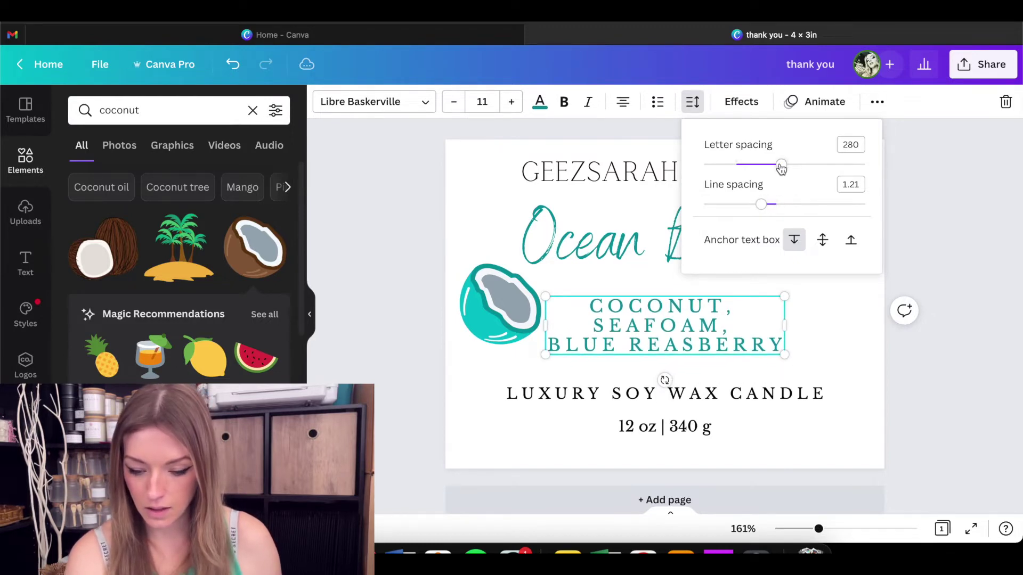
left_click_drag(779, 165, 755, 168)
key("Escape")
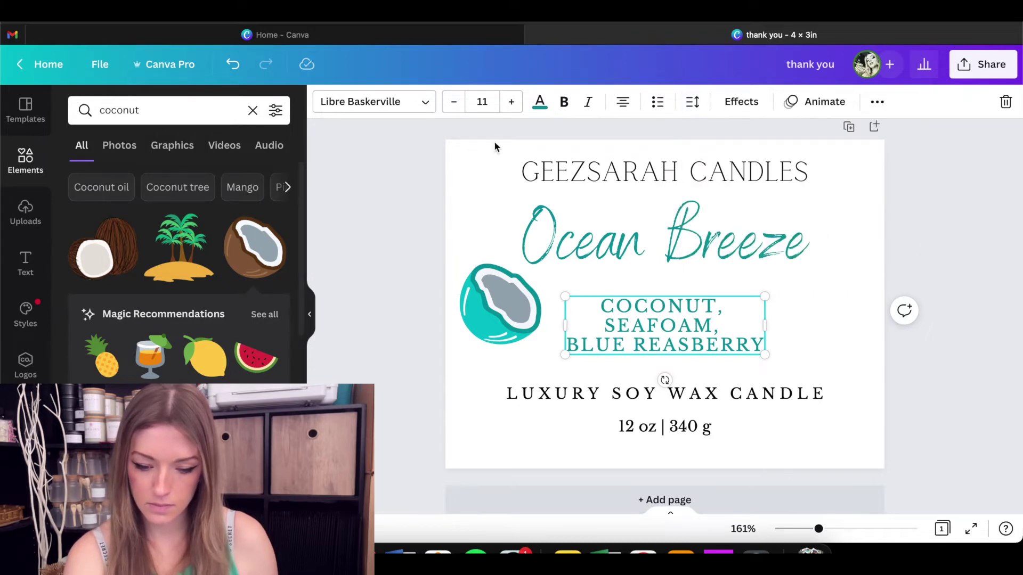
left_click(511, 102)
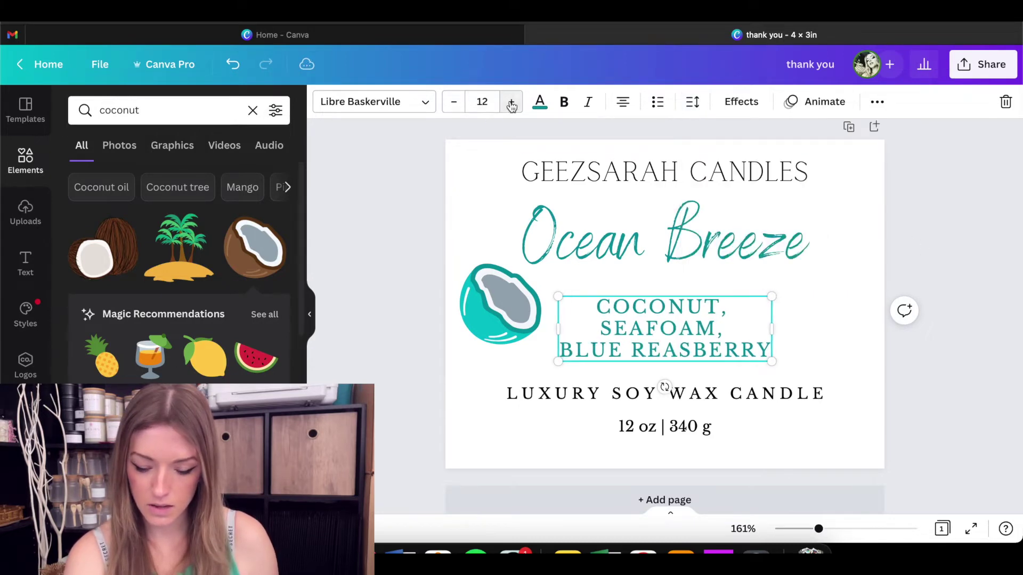
left_click(400, 303)
left_click(692, 352)
left_click_drag(692, 352, 692, 345)
Adjust the Ocean Breeze title's letter spacing, settling at 134
left_click(689, 240)
left_click(688, 104)
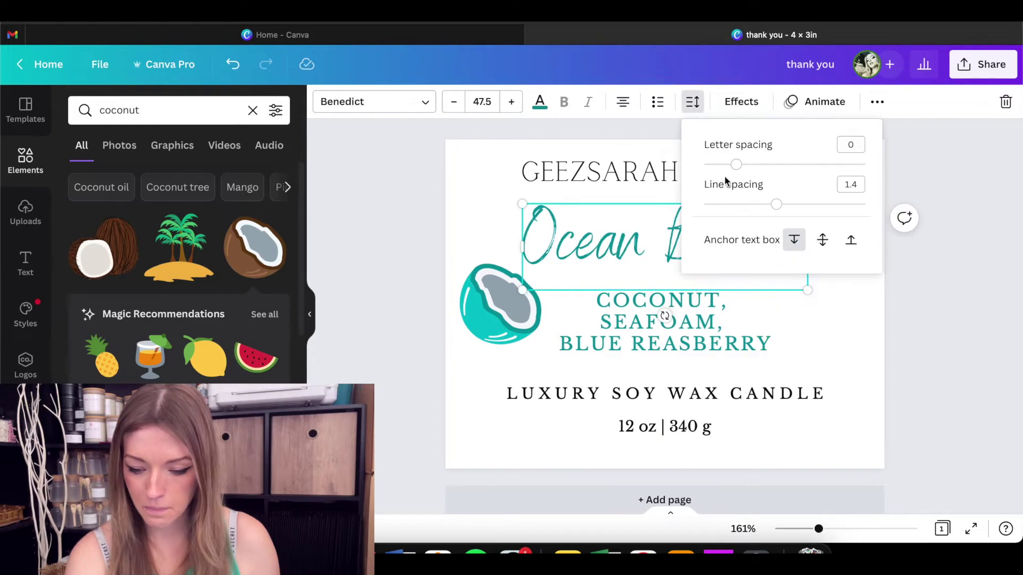
mouse_move(736, 165)
left_mouse_down()
mouse_move(765, 168)
mouse_move(749, 169)
left_mouse_up()
left_click(893, 311)
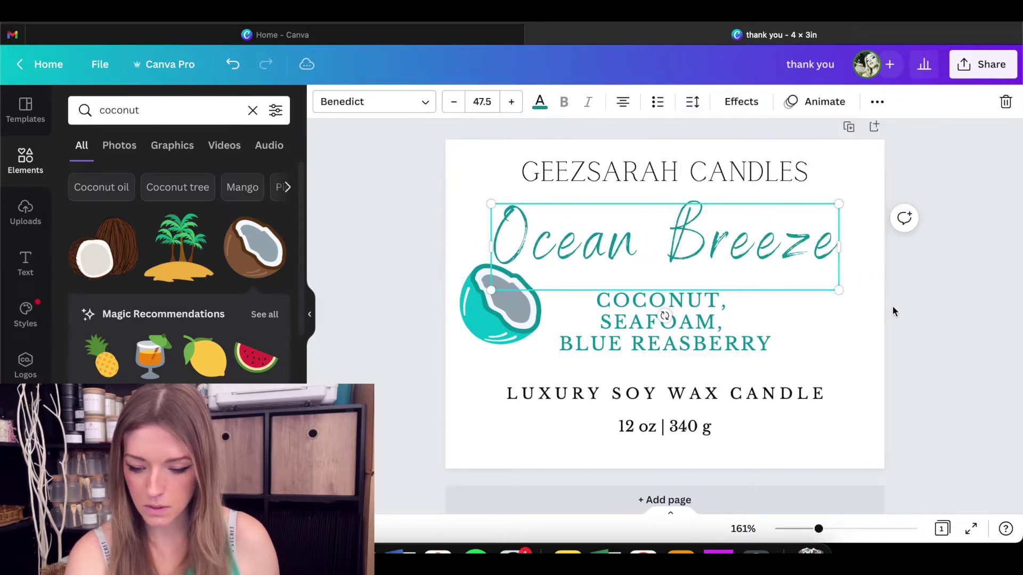
left_click(938, 330)
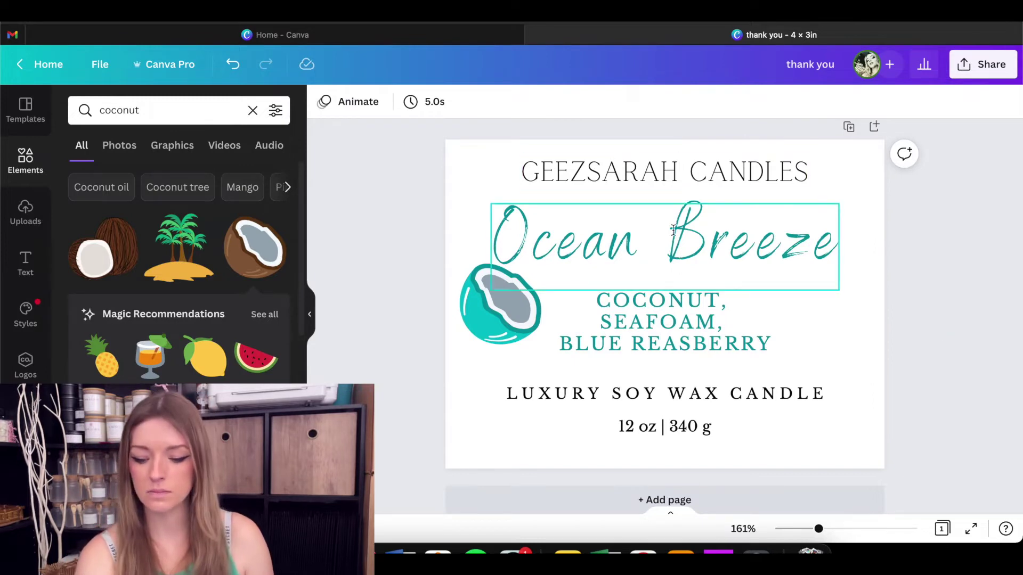
left_click_drag(674, 233, 673, 233)
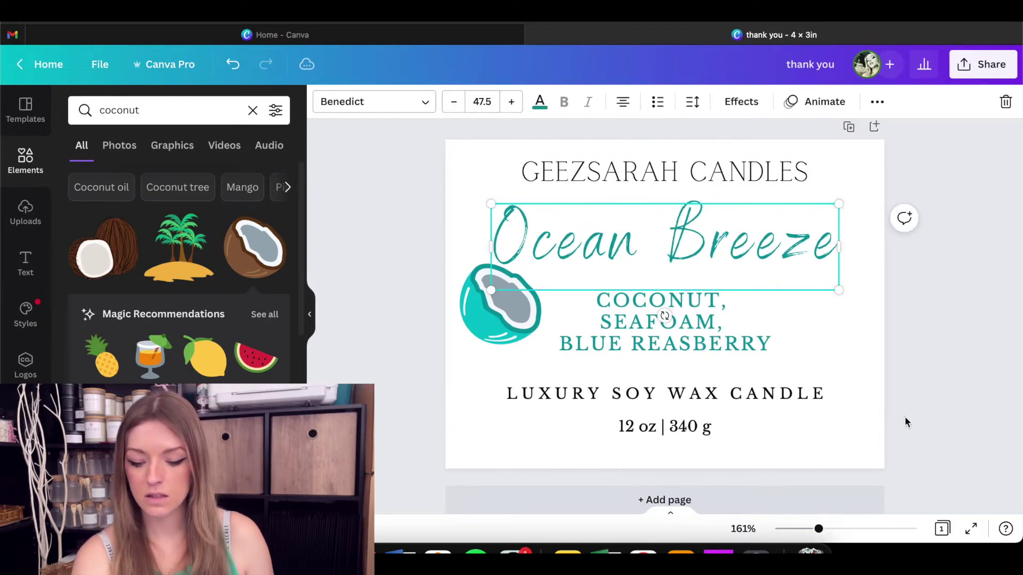
left_click(900, 418)
Move the coconut graphic slightly lower beside the scent list
left_click(476, 323)
left_click_drag(476, 323, 476, 335)
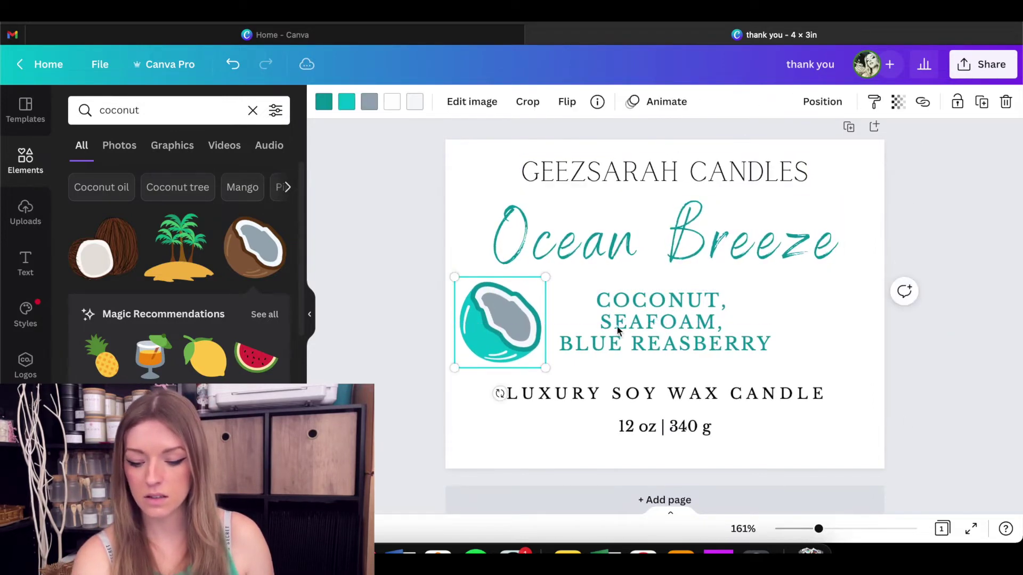
left_click(969, 371)
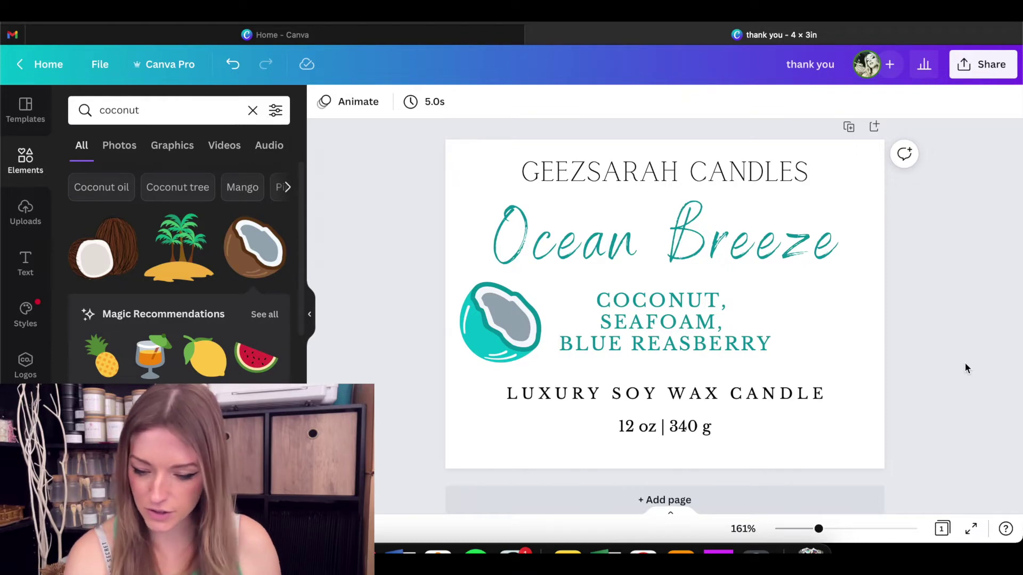
Download the label as a 1200 × 900 px PNG and close the preview
left_click(972, 75)
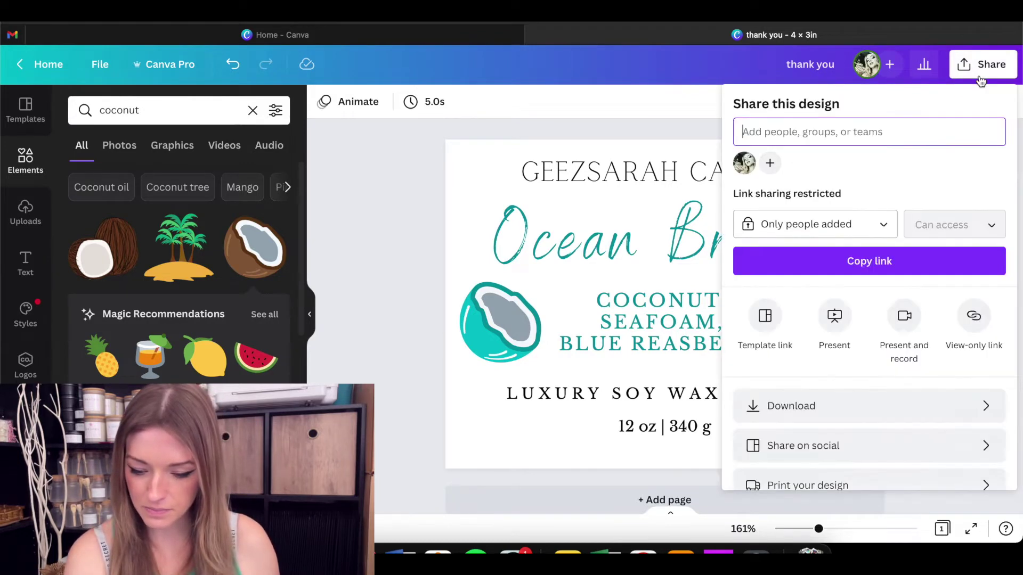
left_click(787, 420)
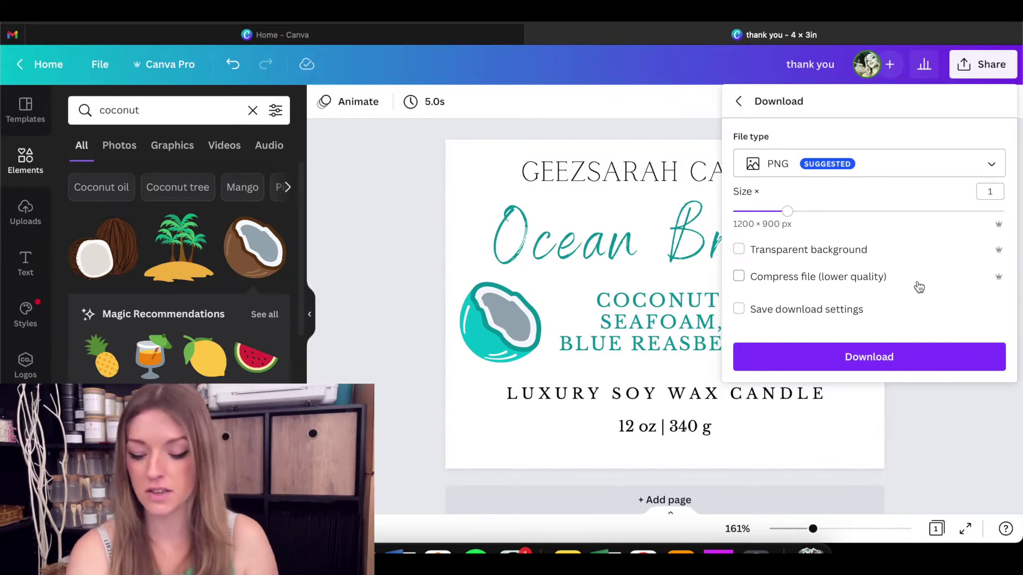
left_click(861, 358)
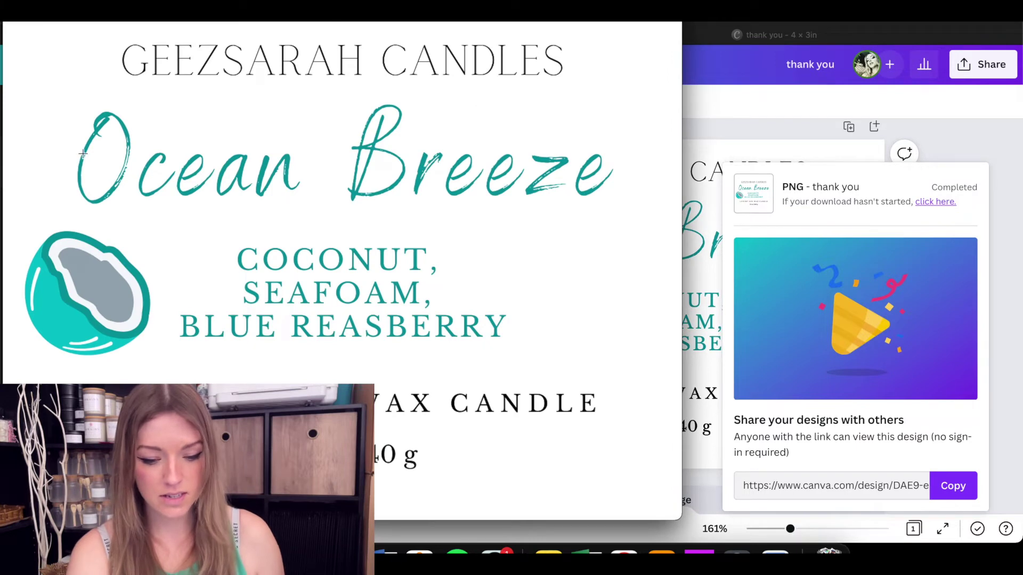
key("super+w")
Go to onlinelabels.com in a new browser tab
key("super+t")
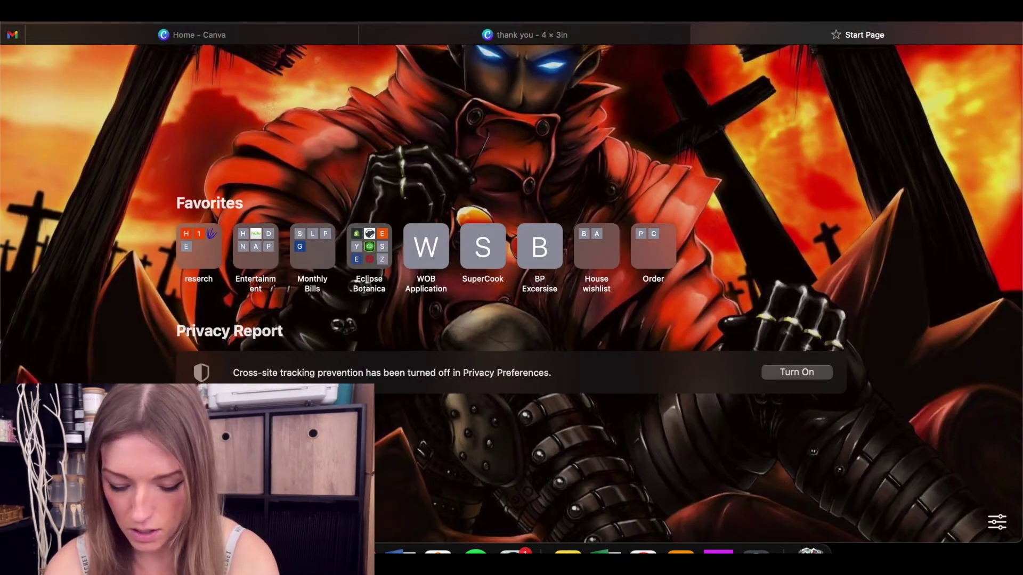
type("onlinelabels.co")
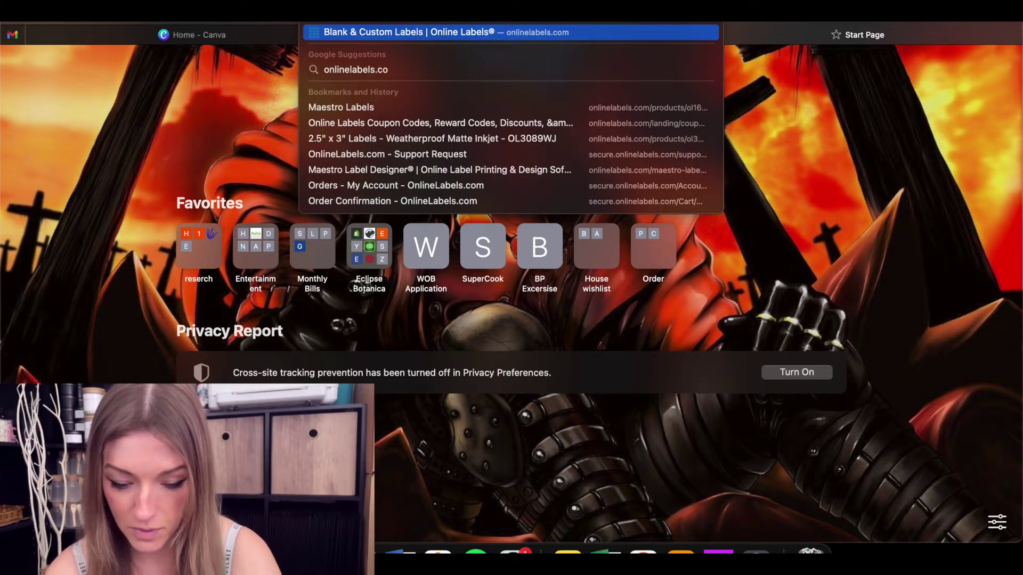
key("Return")
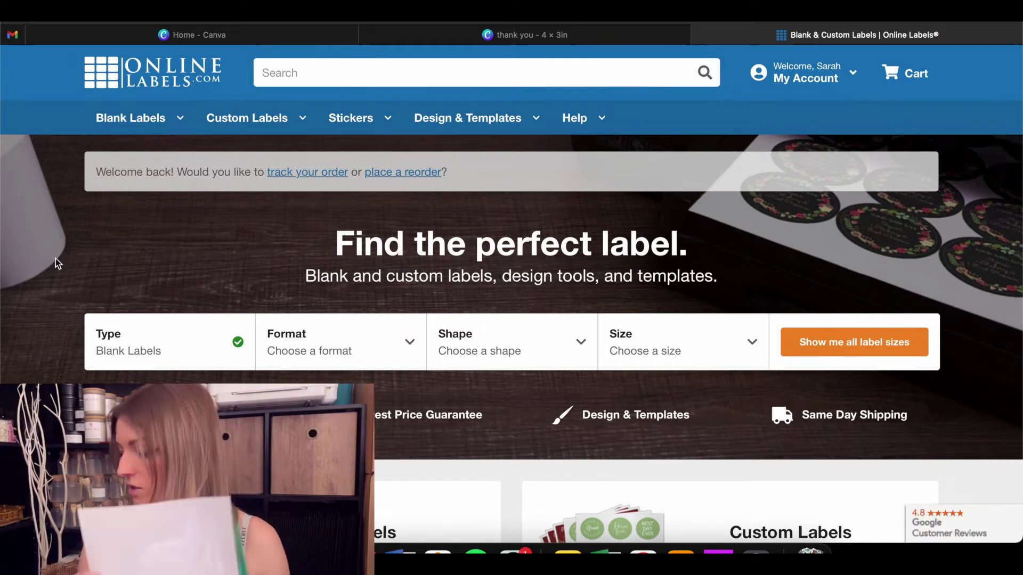
Browse blank labels by size down to the 4" x 3" OL500 sheet
mouse_move(148, 116)
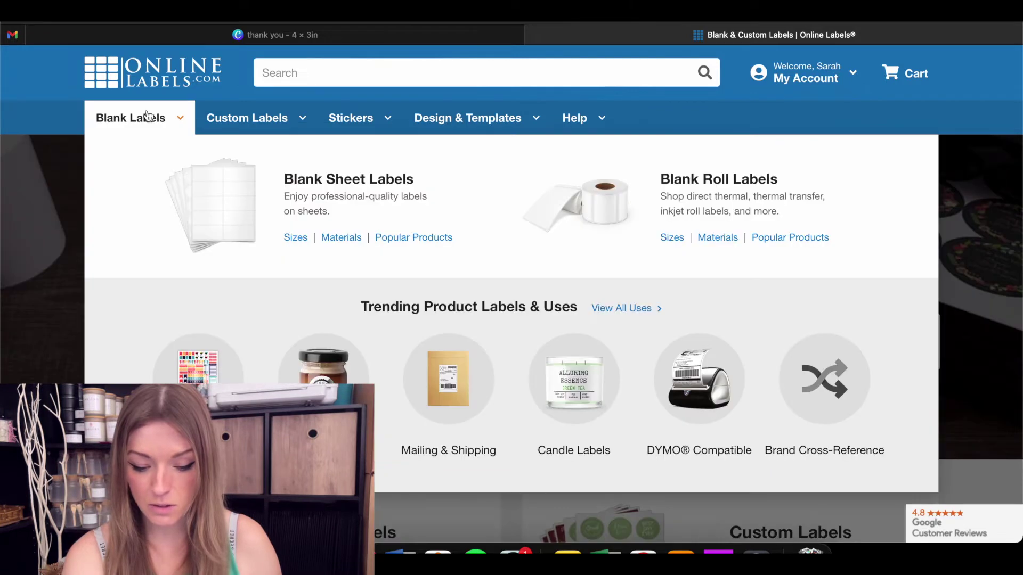
left_click(297, 241)
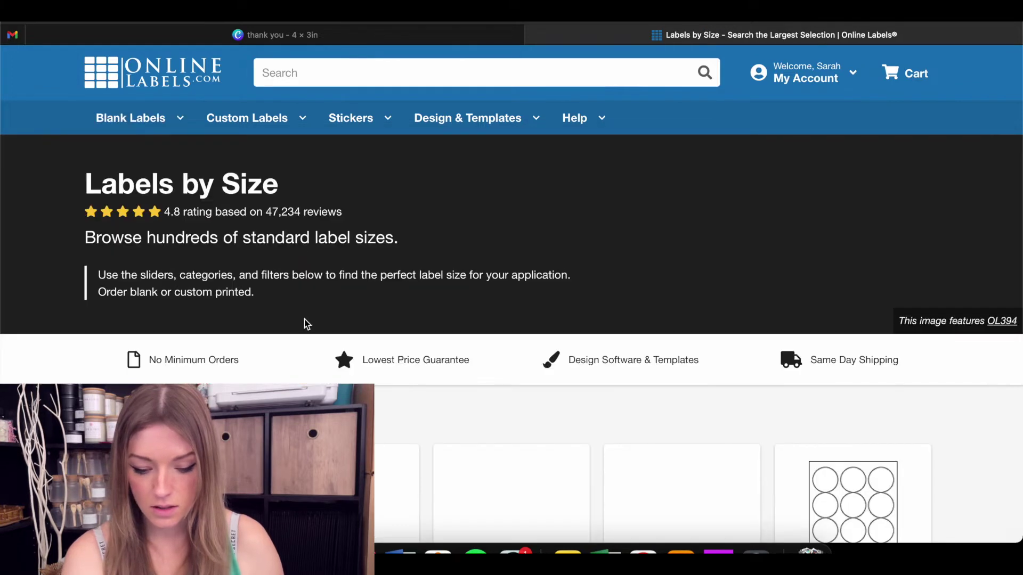
scroll(307, 324, "down", 4)
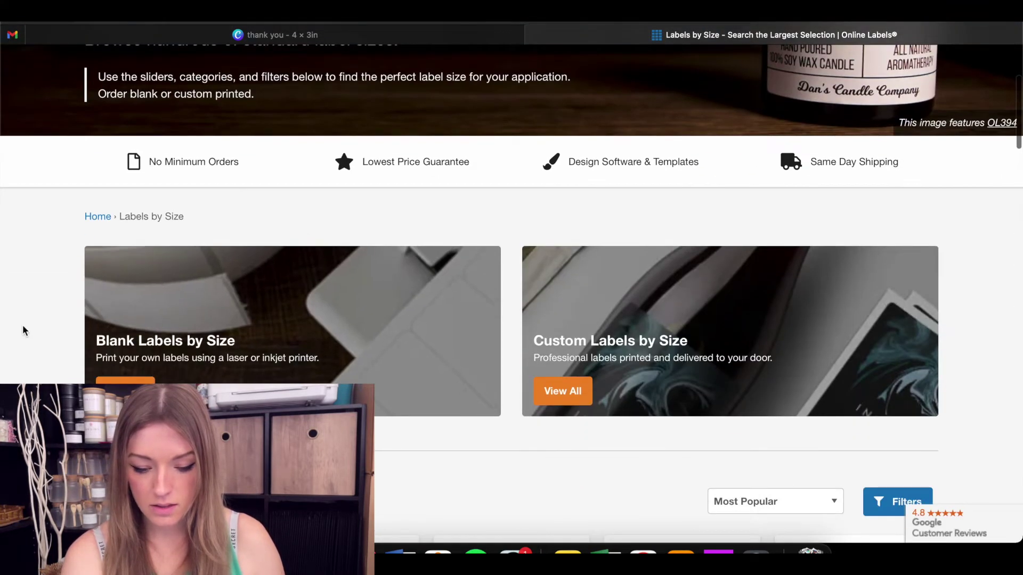
scroll(43, 355, "down", 5)
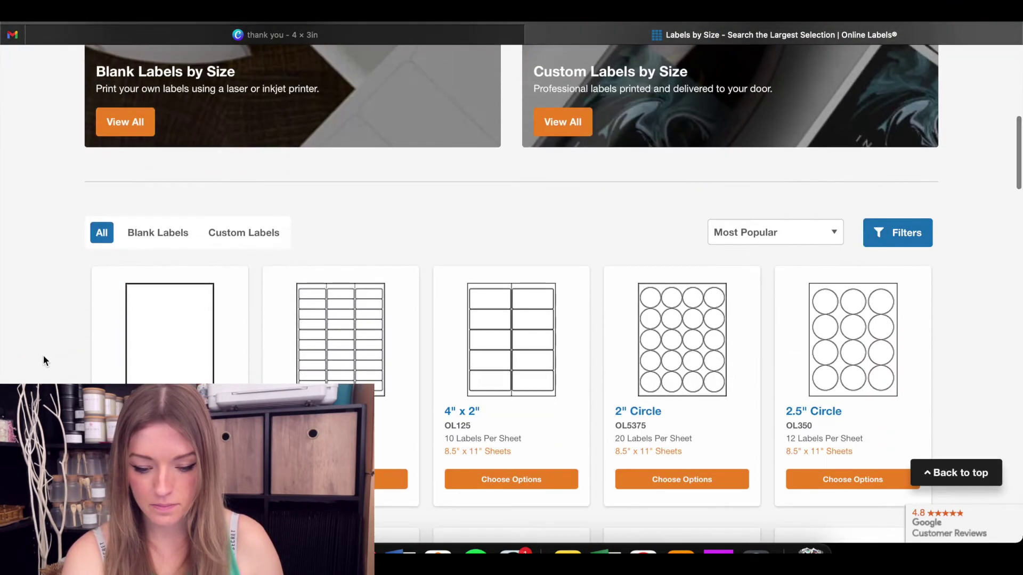
scroll(43, 355, "down", 6)
scroll(49, 366, "down", 2)
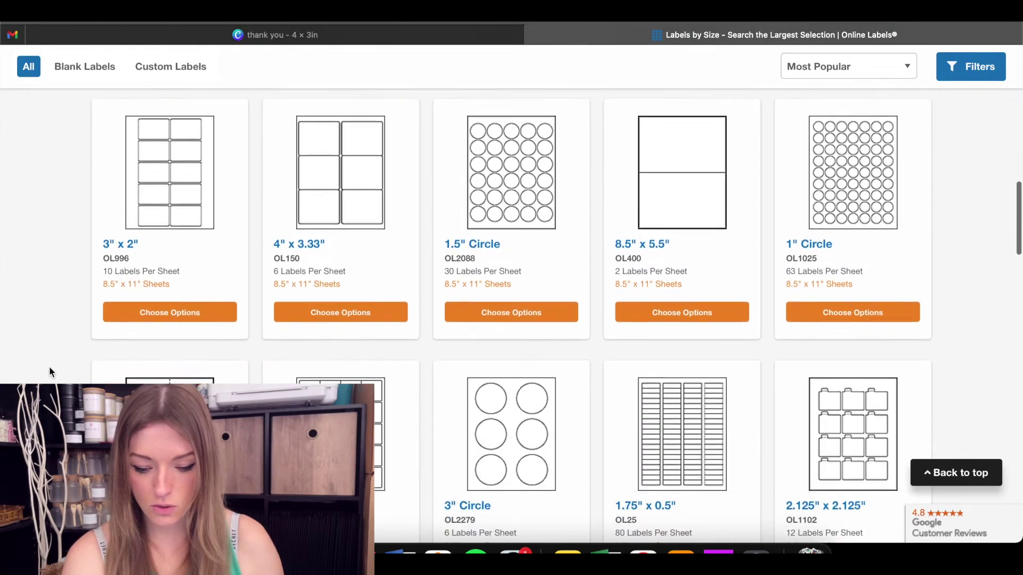
scroll(49, 368, "down", 2)
scroll(49, 368, "down", 3)
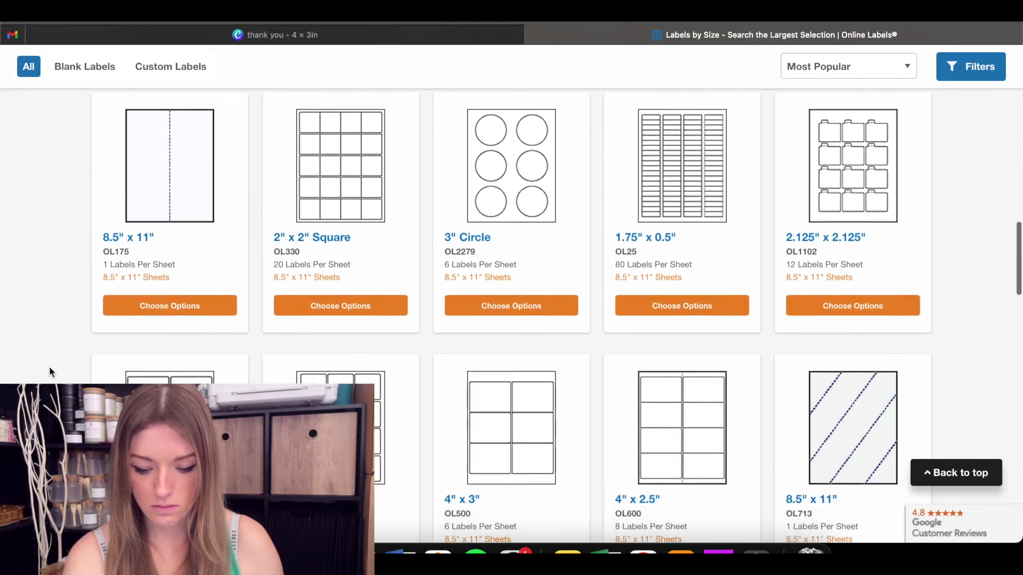
scroll(49, 366, "down", 3)
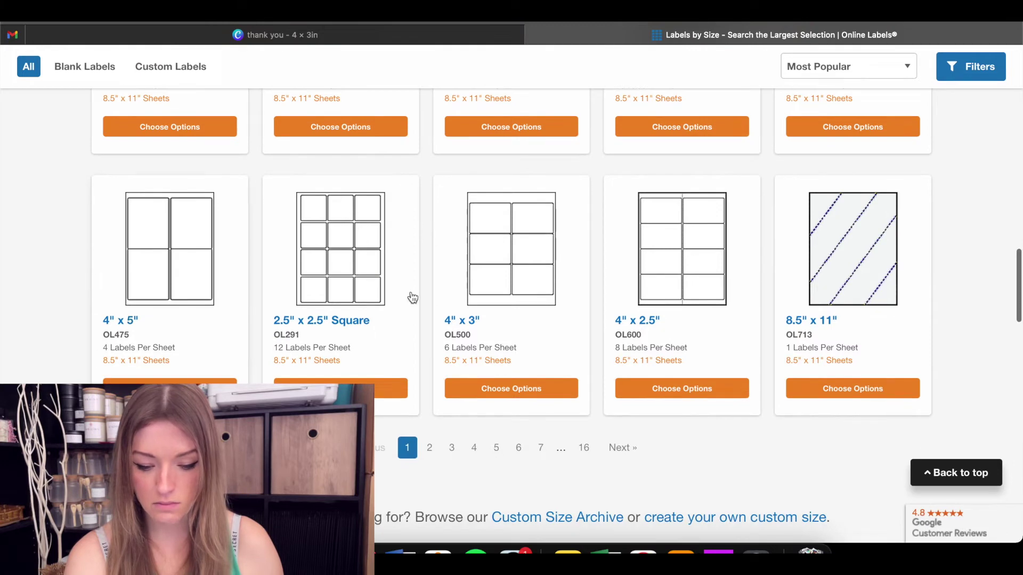
Open the 4" x 3" OL500 product page, compare Custom Labels, and keep Blank Labels
left_click(487, 276)
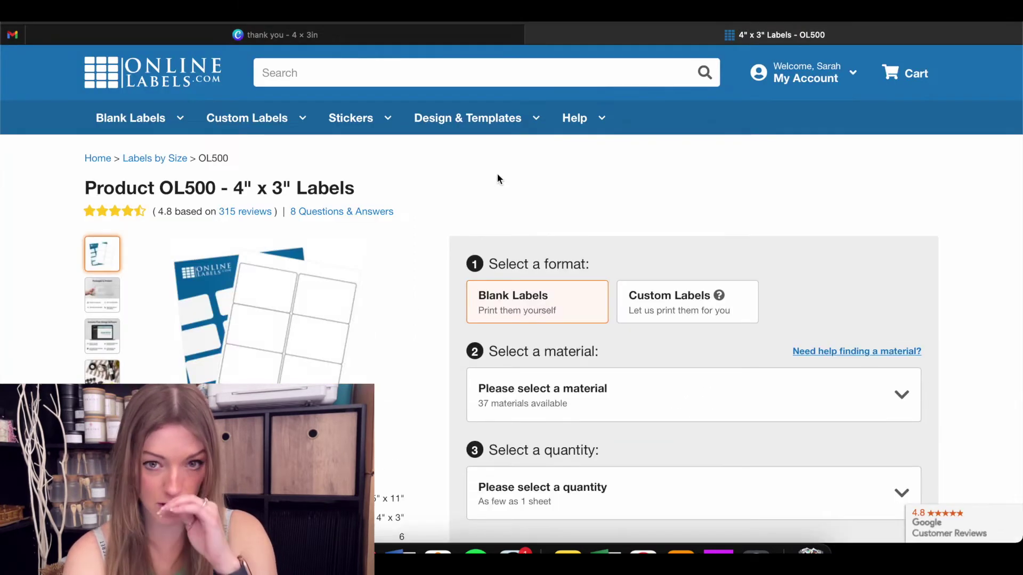
scroll(498, 177, "down", 2)
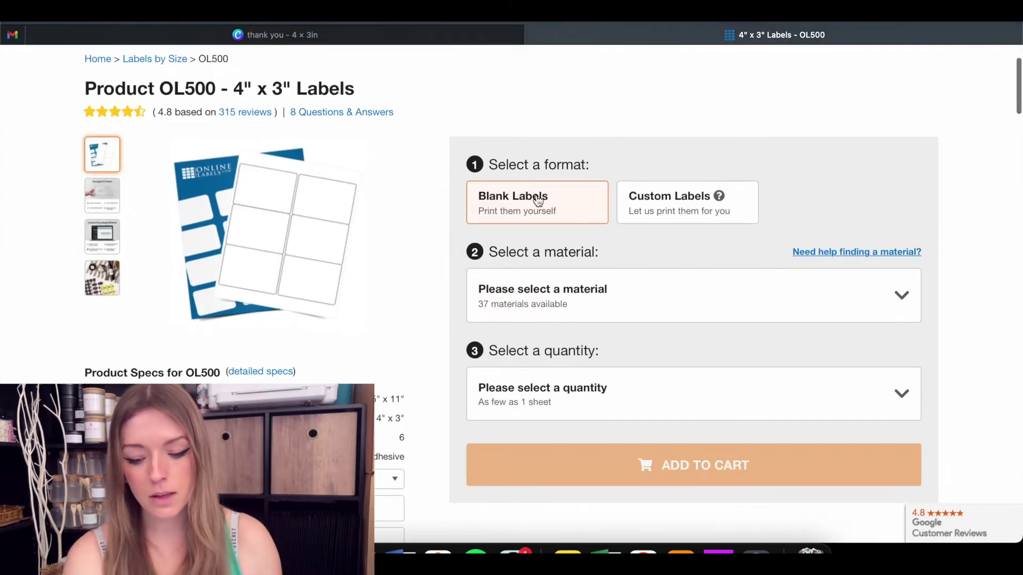
left_click(660, 206)
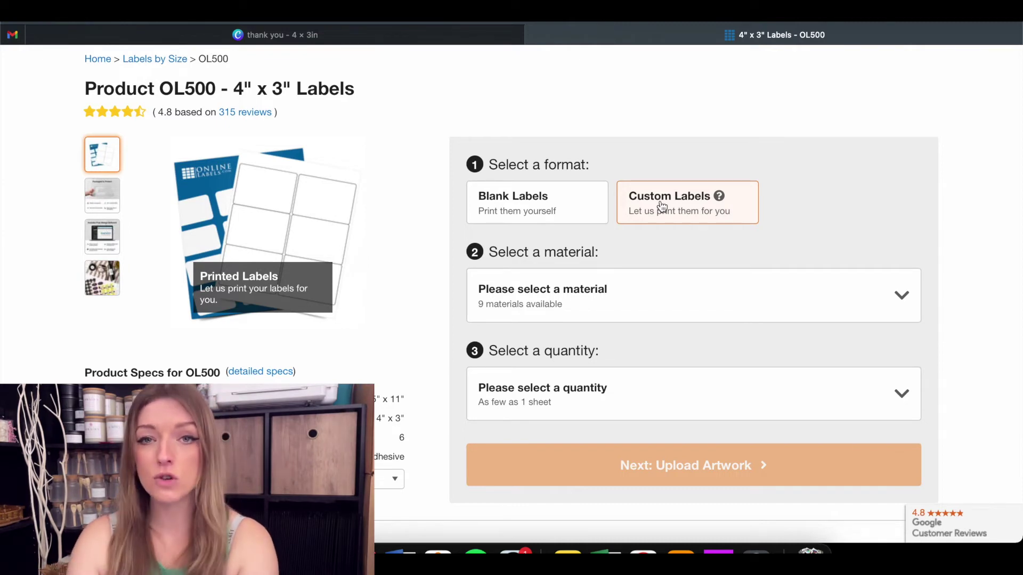
left_click(525, 209)
Show the OL500 material options such as Removable White Matte and White Gloss Laser
left_click(555, 289)
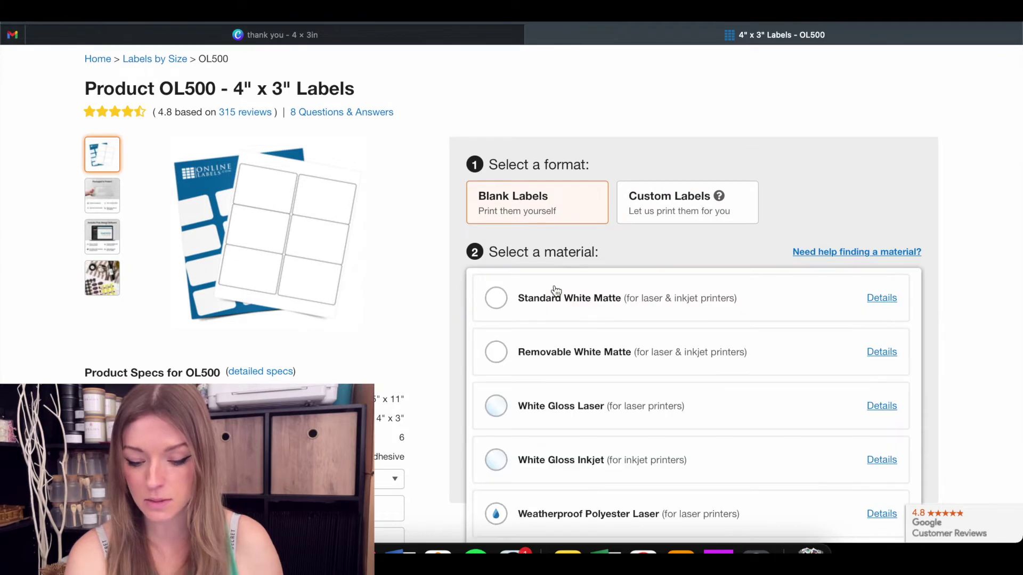
scroll(562, 387, "down", 1)
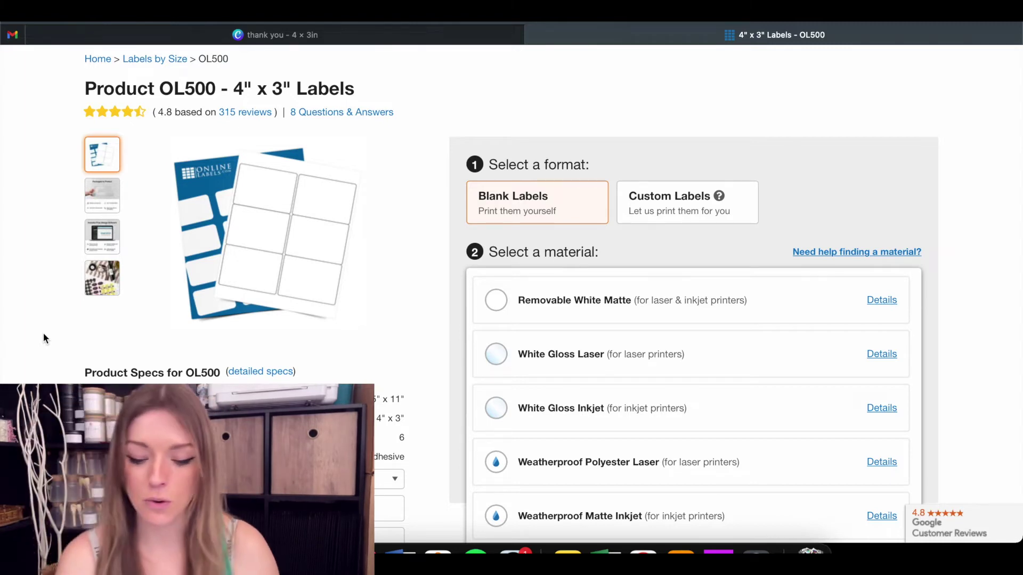
scroll(569, 401, "down", 2)
scroll(575, 383, "up", 2)
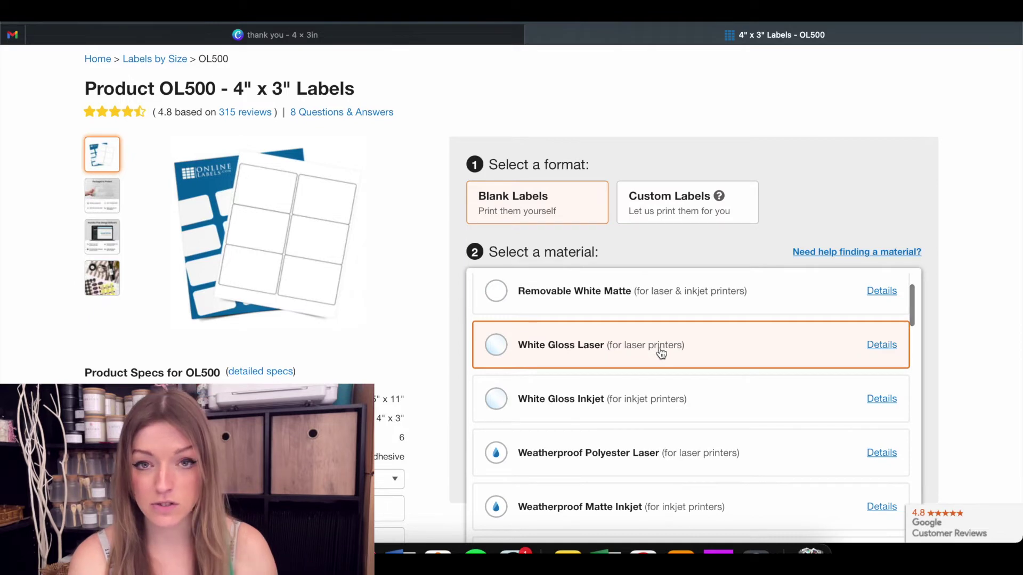
scroll(700, 393, "down", 1)
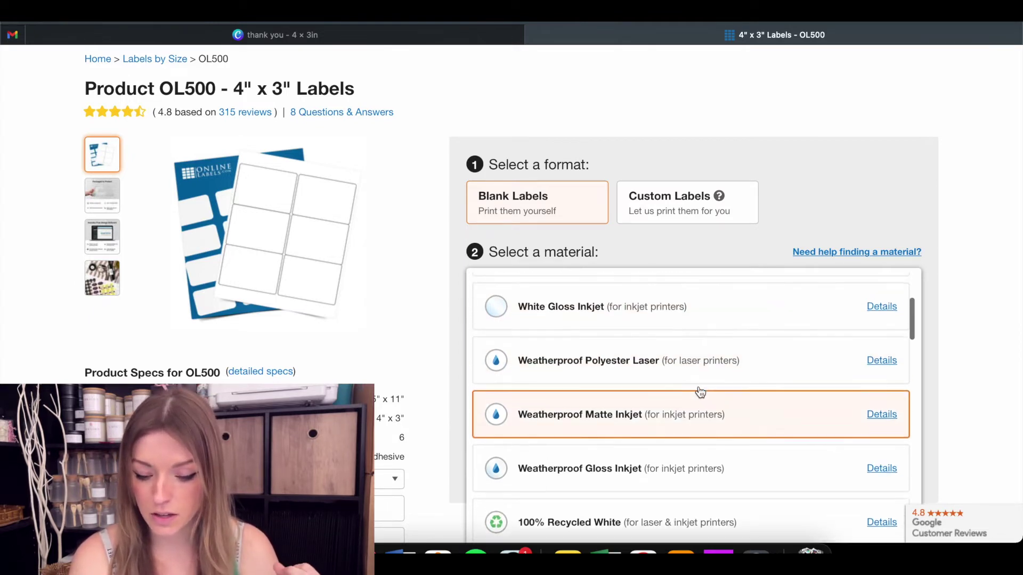
scroll(700, 392, "up", 2)
scroll(699, 393, "down", 2)
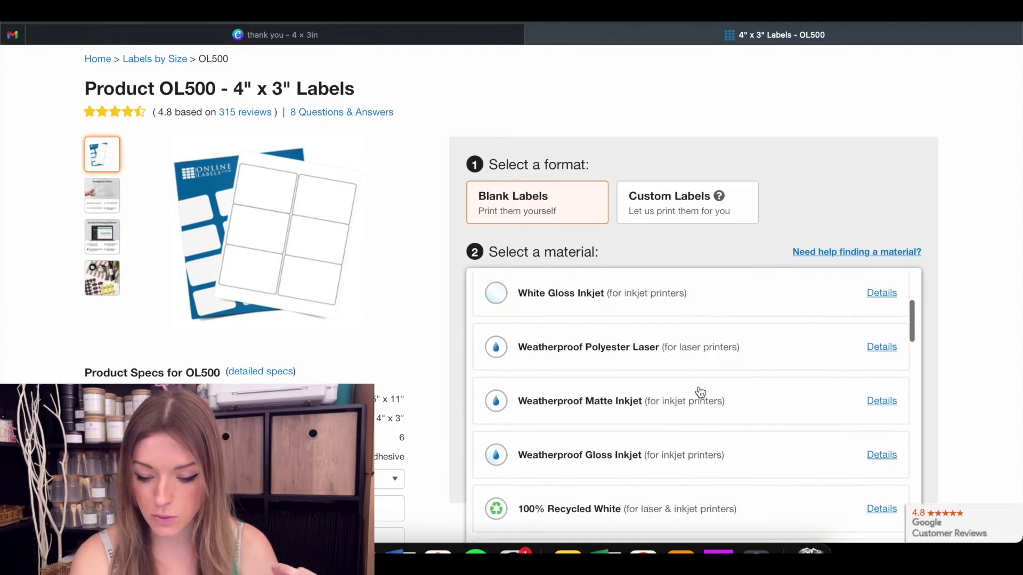
left_click(586, 398)
left_click(629, 404)
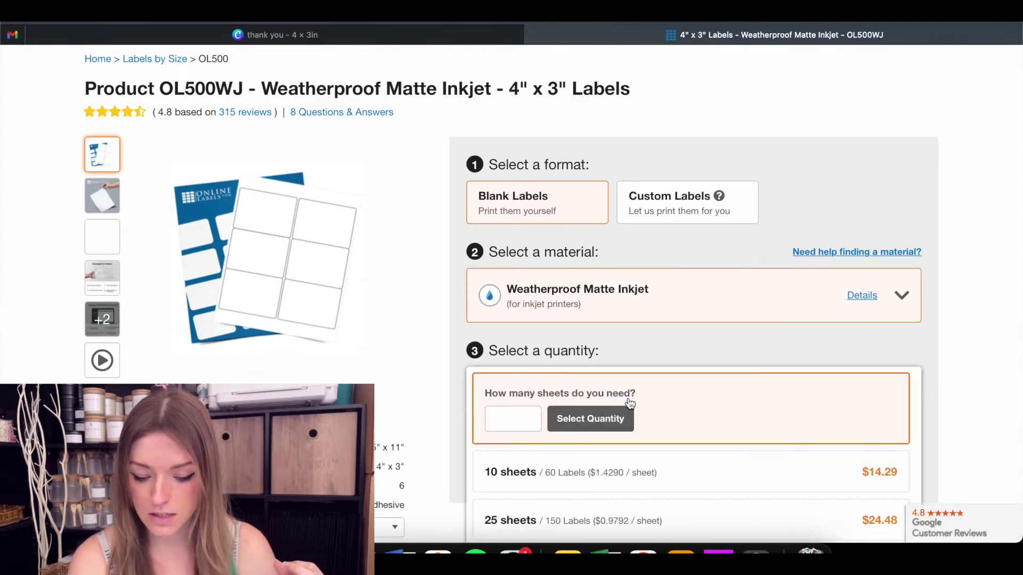
scroll(698, 458, "down", 2)
left_click(617, 478)
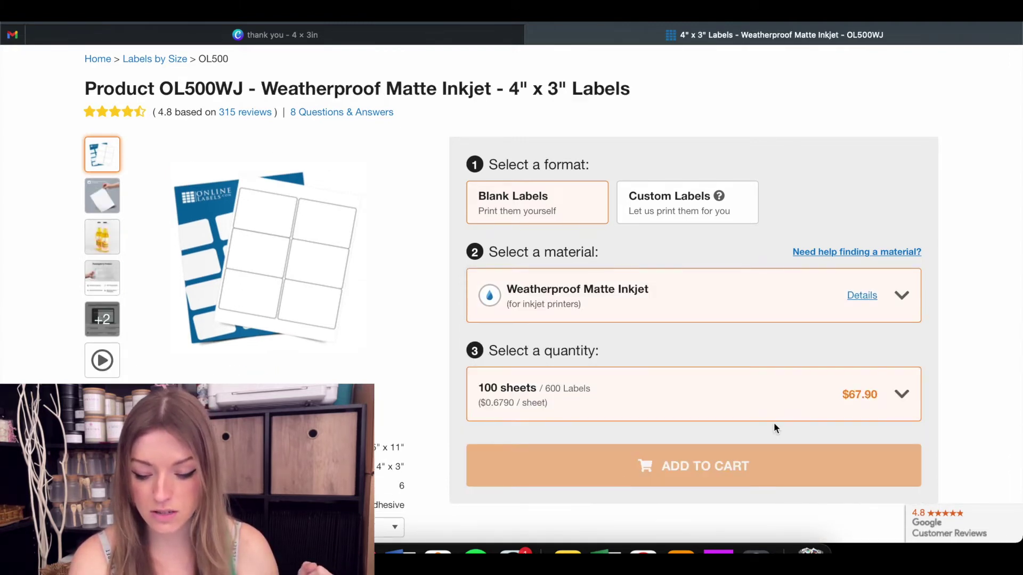
left_click(713, 467)
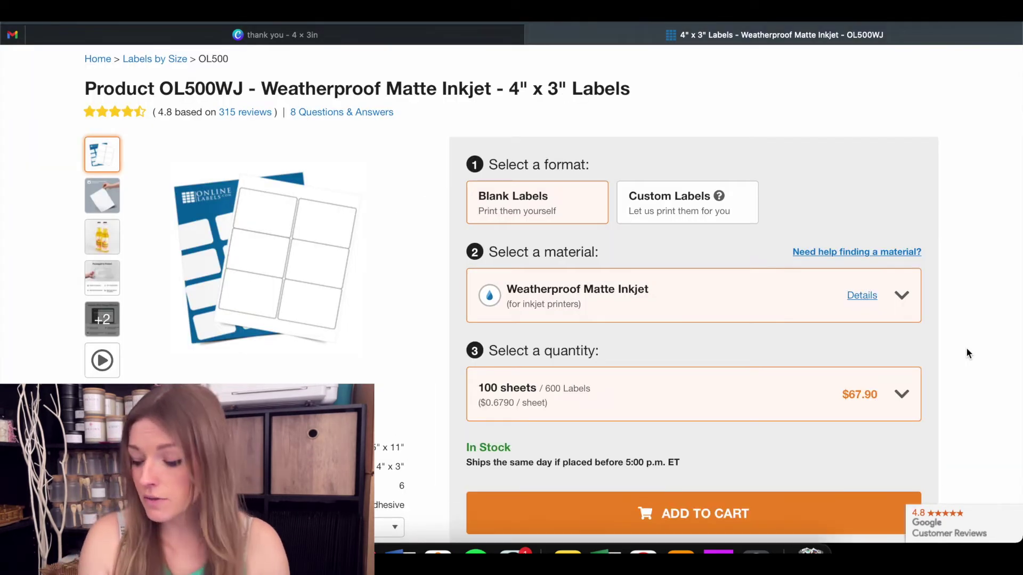
scroll(996, 271, "up", 2)
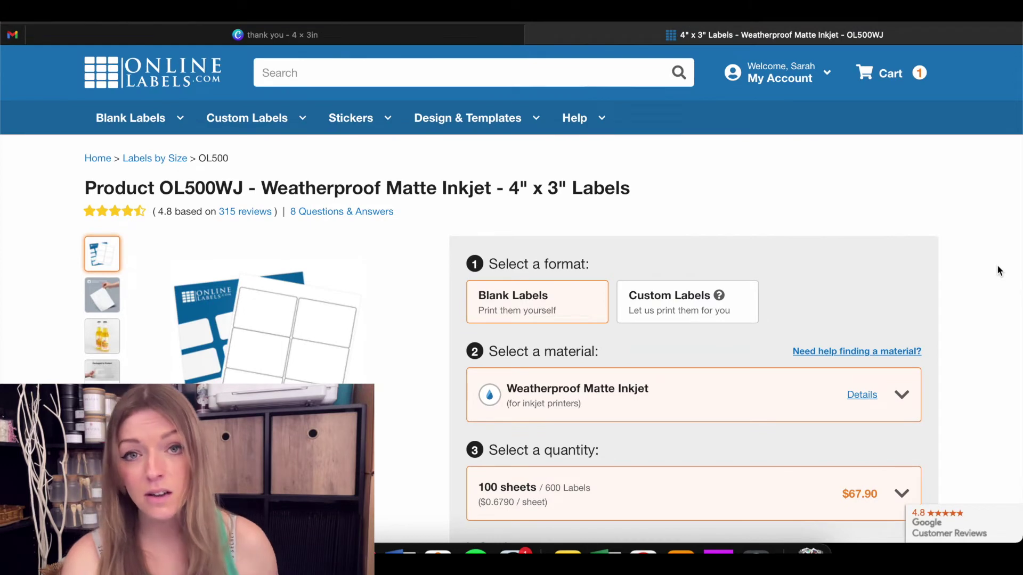
Start the Maestro Label Designer from the Design & Templates menu
mouse_move(500, 128)
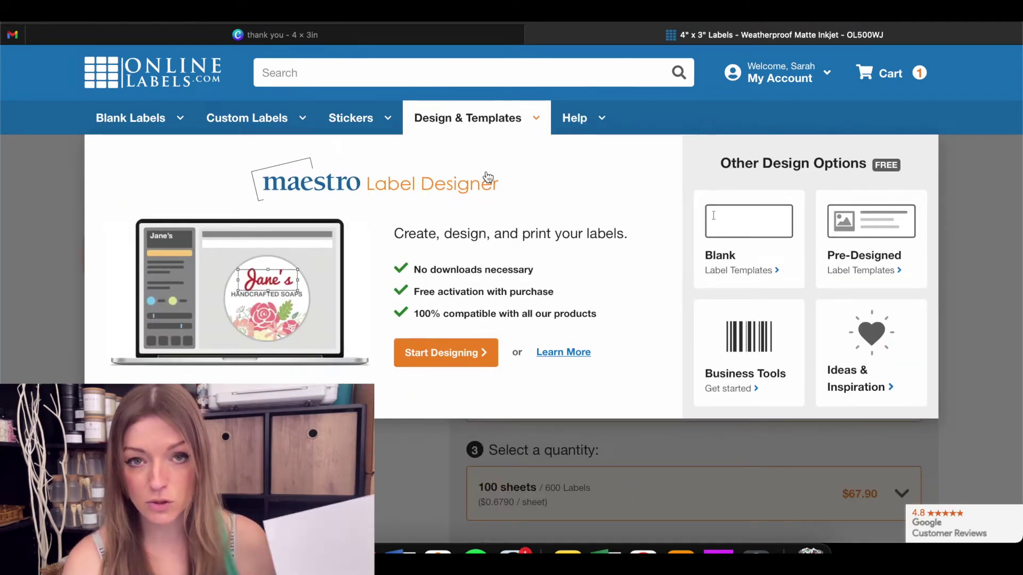
left_click(437, 357)
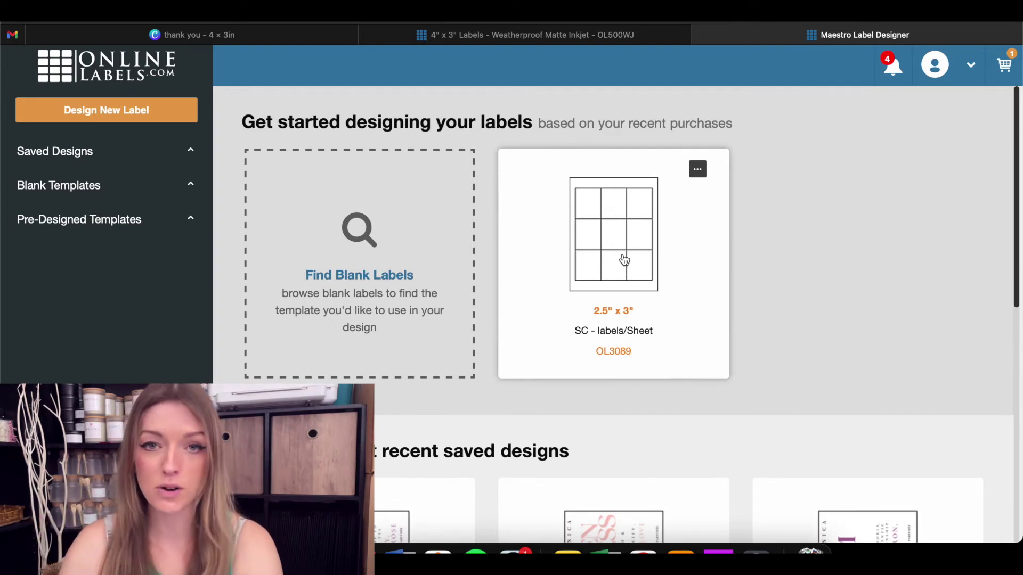
Start an OL3089 2.5" x 3" design and fit the uploaded Ocean Breeze image, rotated sideways
left_click(624, 257)
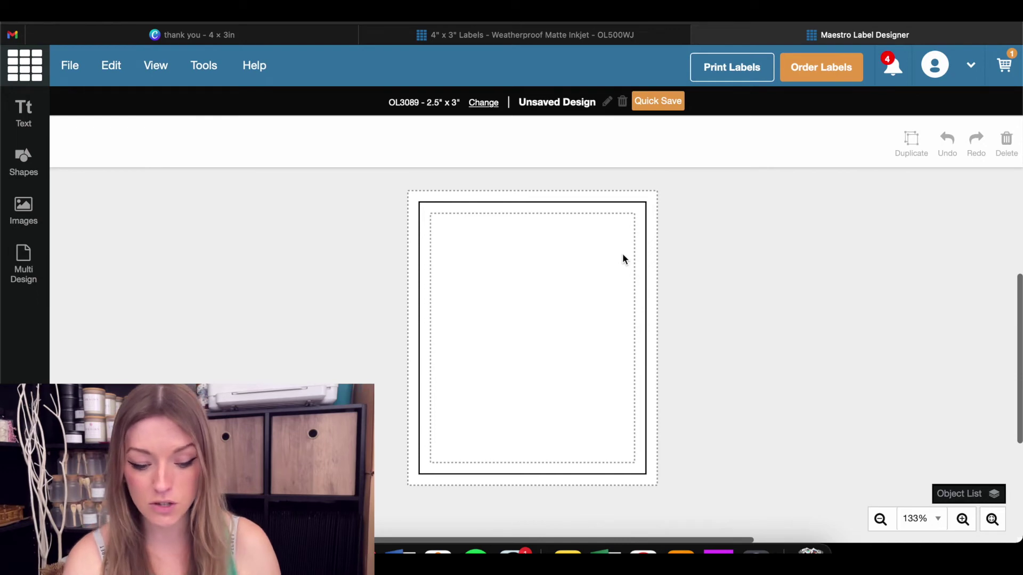
left_click(32, 220)
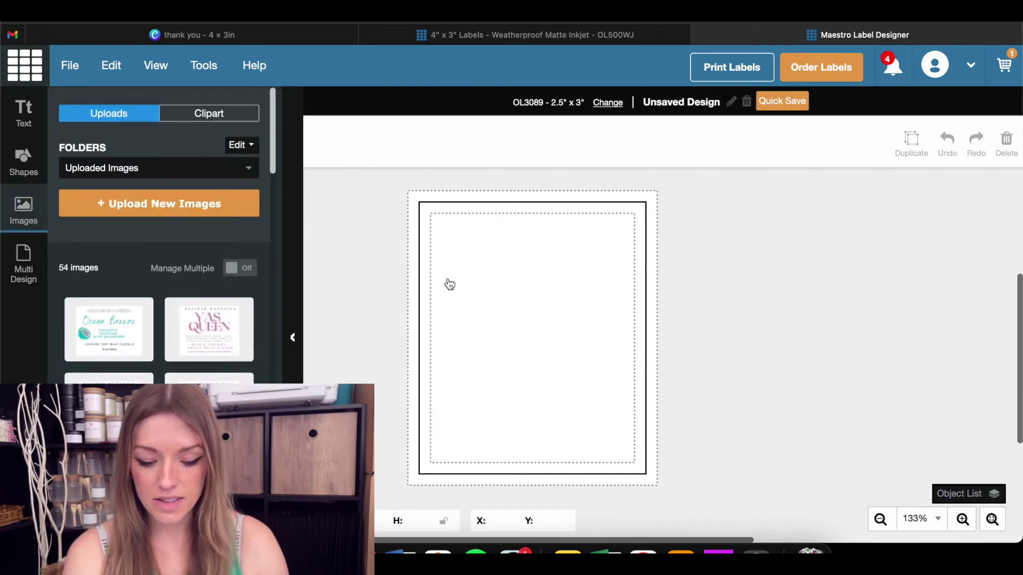
left_click(111, 333)
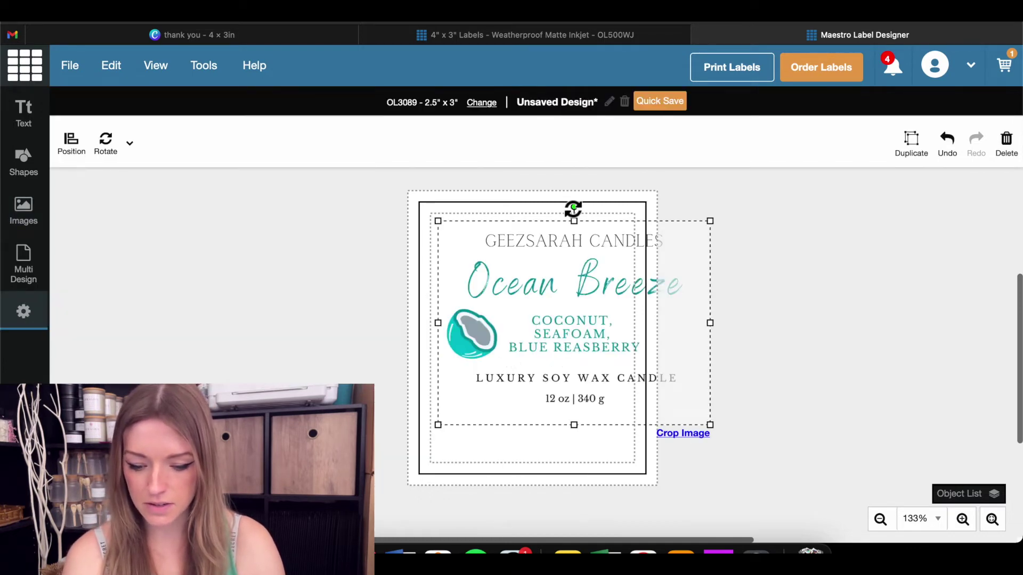
left_click_drag(450, 240, 452, 324)
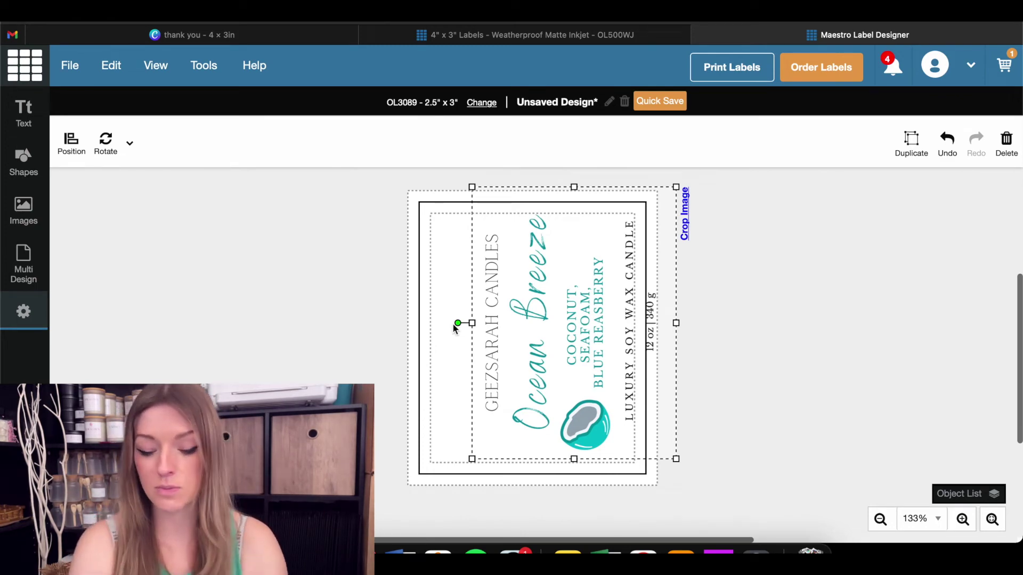
left_click_drag(539, 310, 530, 313)
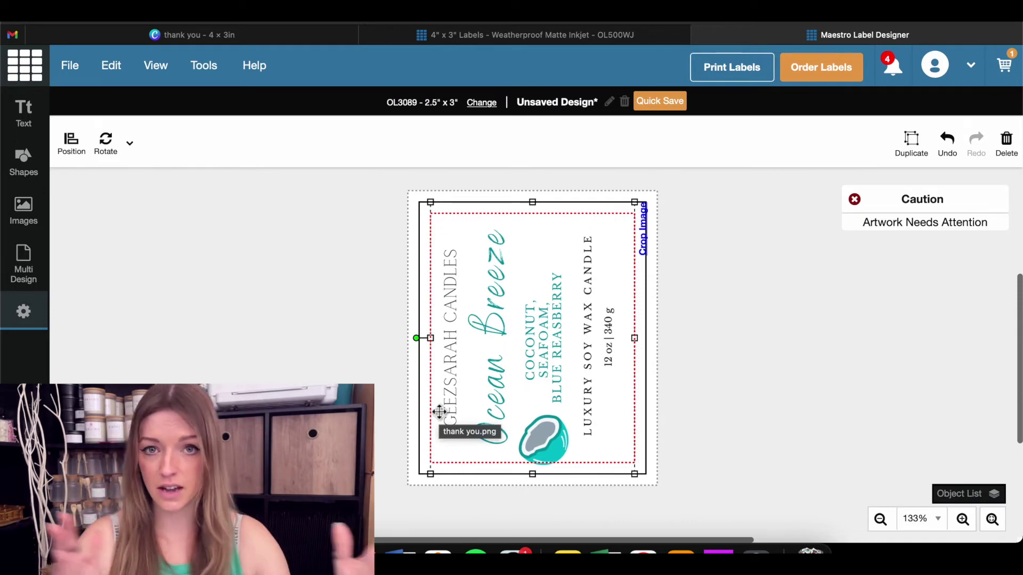
left_click(721, 394)
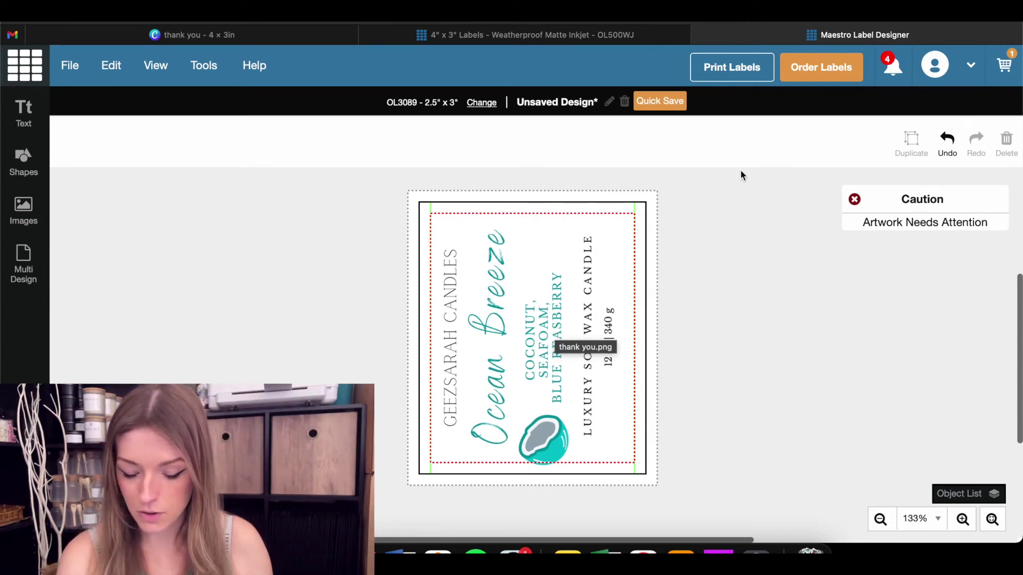
left_click(731, 66)
left_click(794, 233)
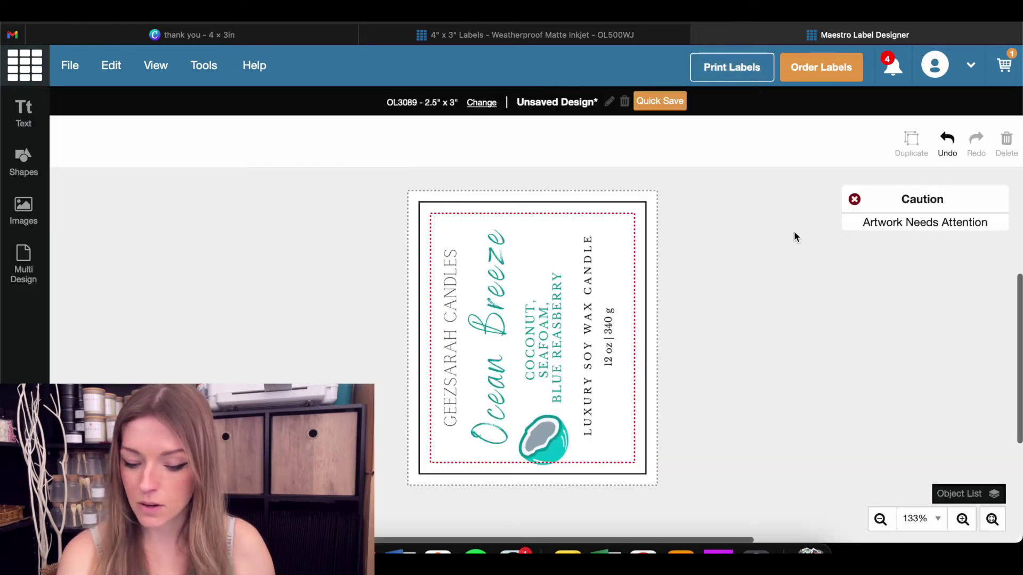
left_click(721, 75)
left_click(699, 199)
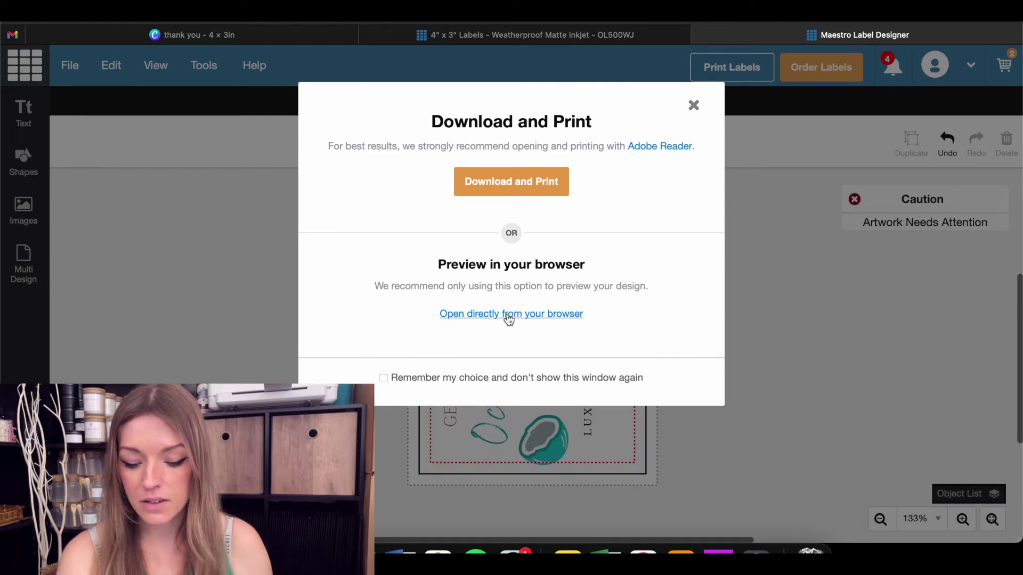
left_click(509, 315)
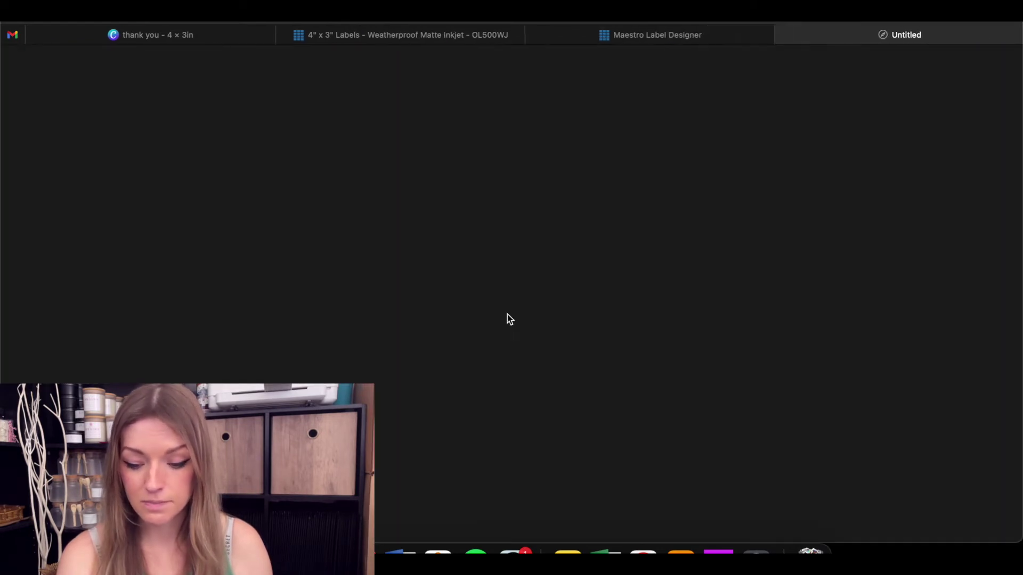
scroll(506, 318, "down", 12)
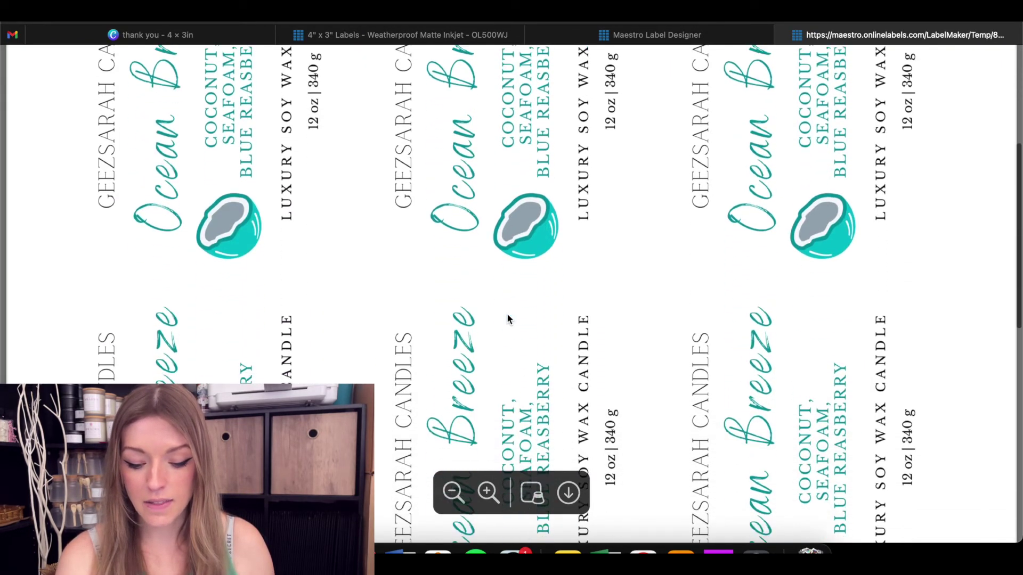
scroll(506, 314, "down", 10)
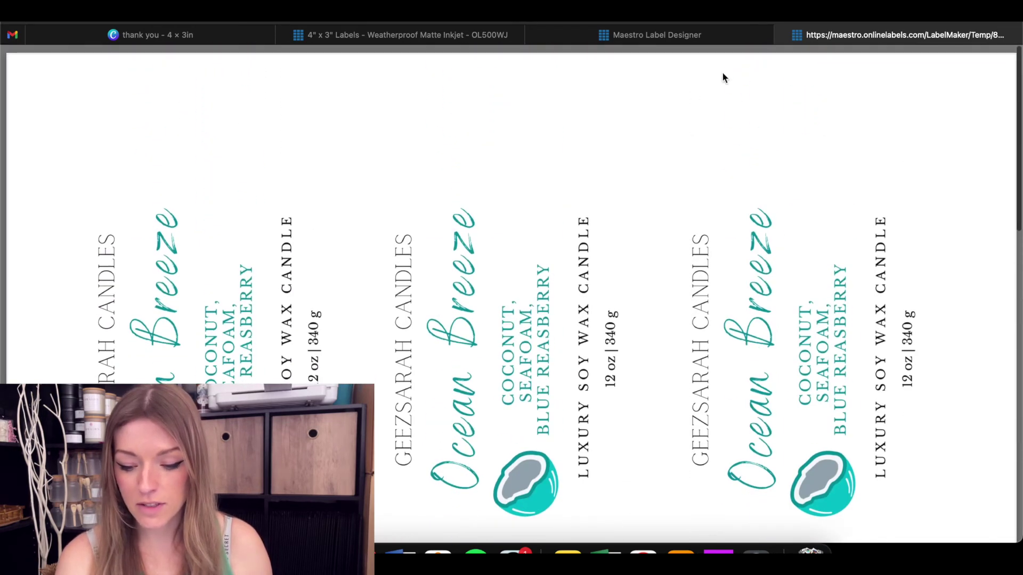
left_click(782, 35)
left_click(692, 115)
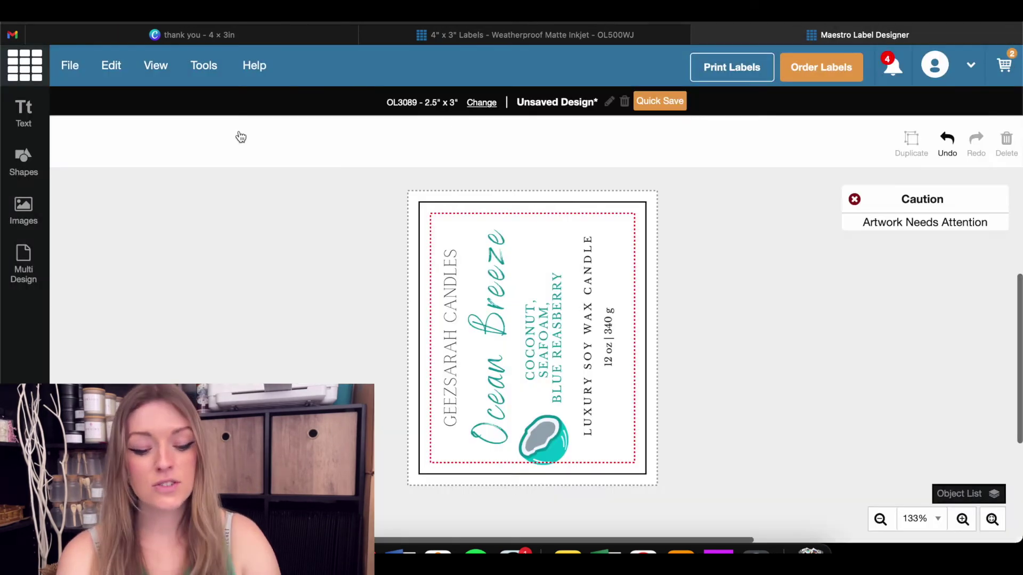
Mark the bottom two rows and the top-middle and top-right labels blank, leaving only the top-left label, then update the layout
left_click(21, 266)
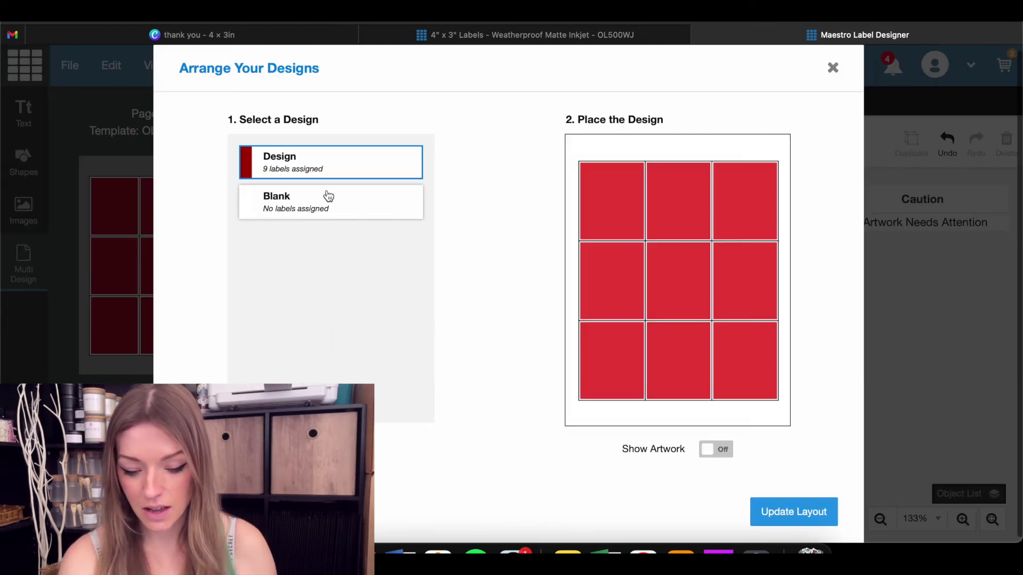
left_click(328, 198)
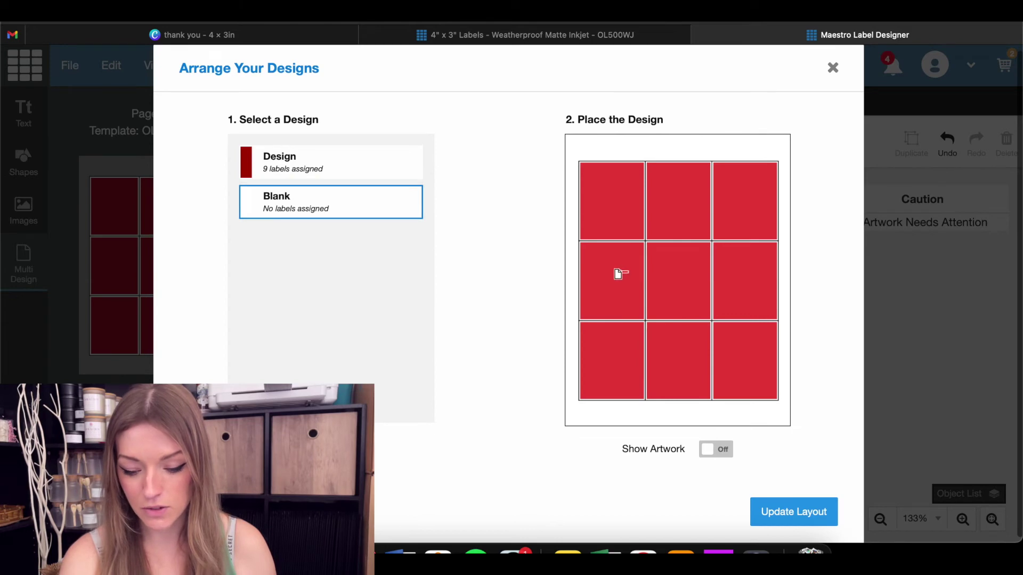
left_click_drag(617, 273, 746, 358)
left_click(682, 203)
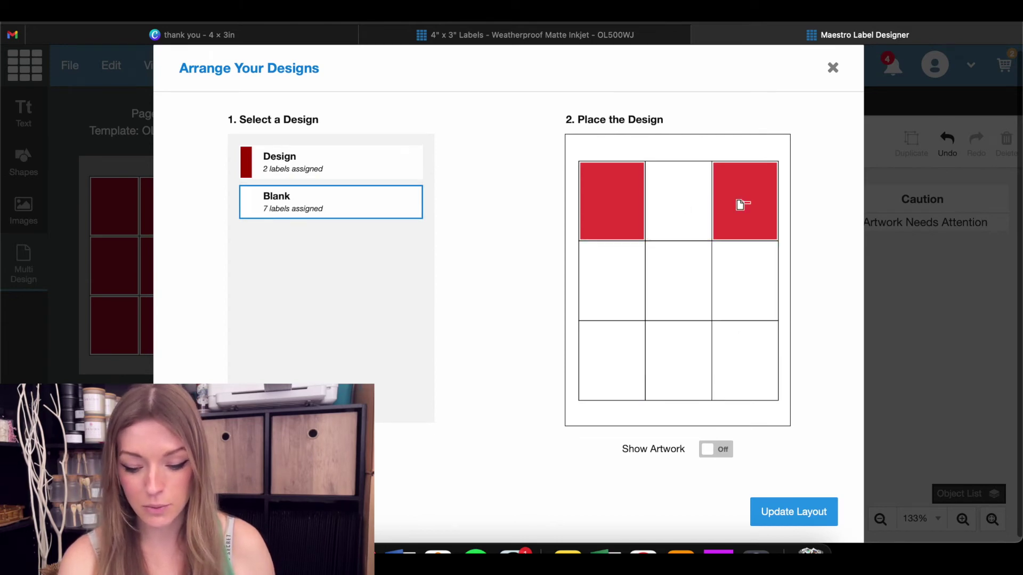
left_click(747, 206)
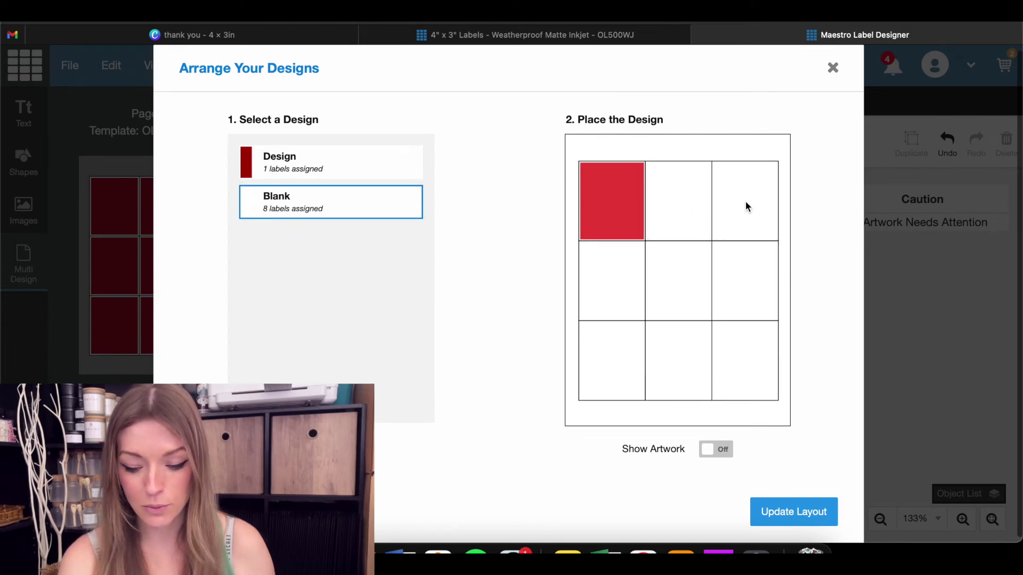
left_click(784, 515)
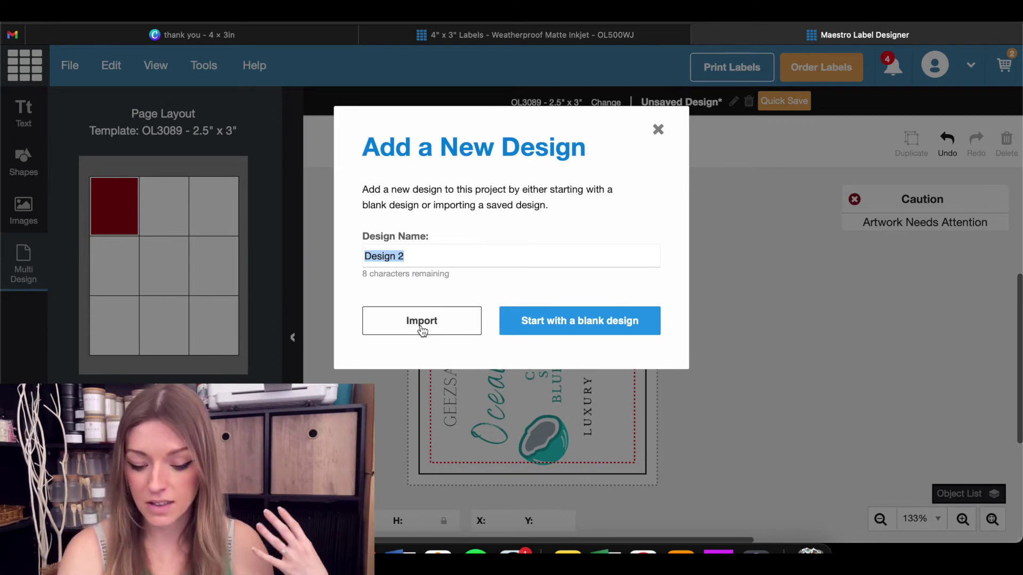
Generate the one-label sheet PDF and open it directly in the browser for printing
left_click(658, 130)
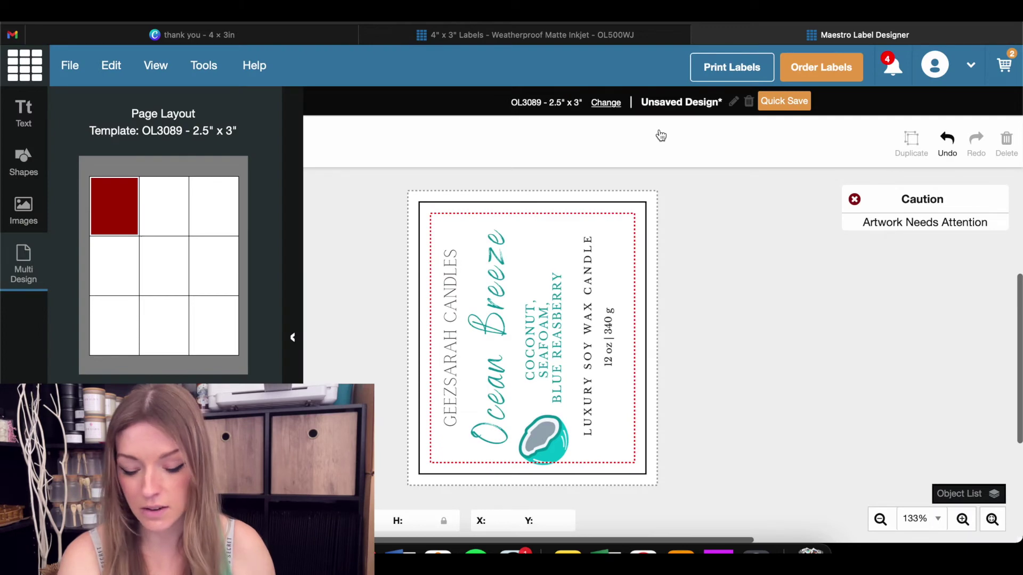
left_click(745, 66)
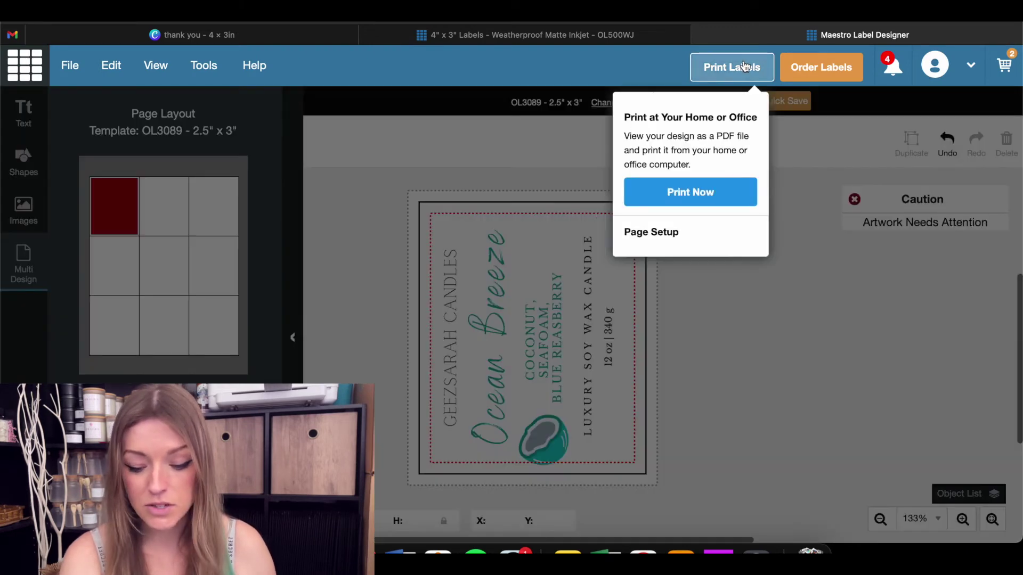
left_click(659, 207)
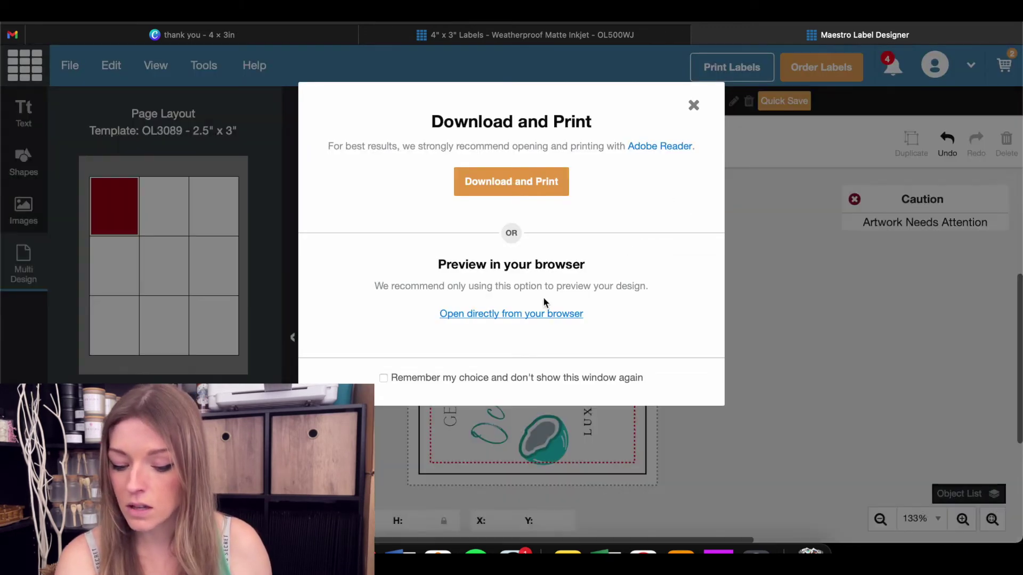
left_click(515, 314)
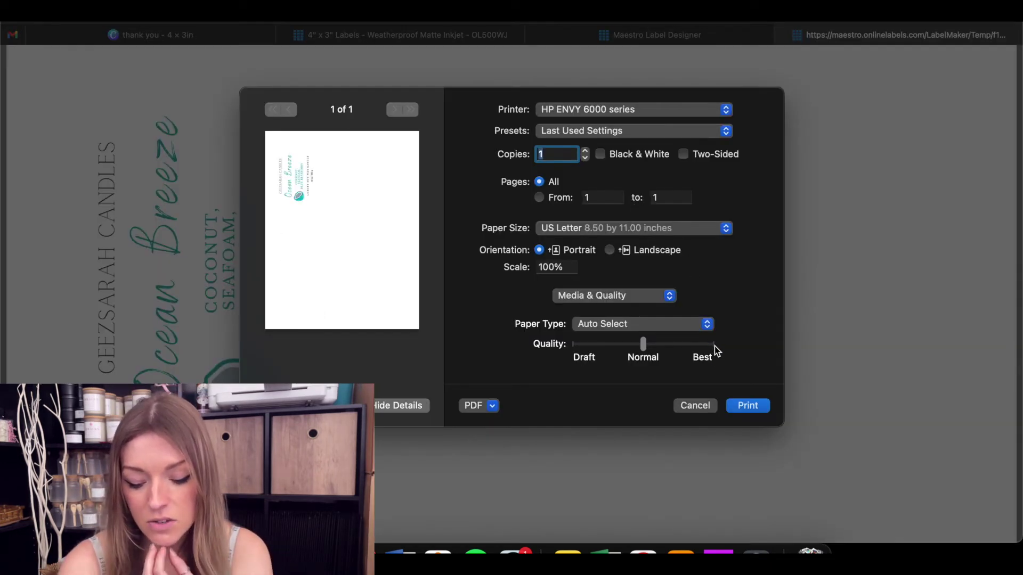
Set print quality to Best for the HP ENVY 6000 series
left_click(714, 347)
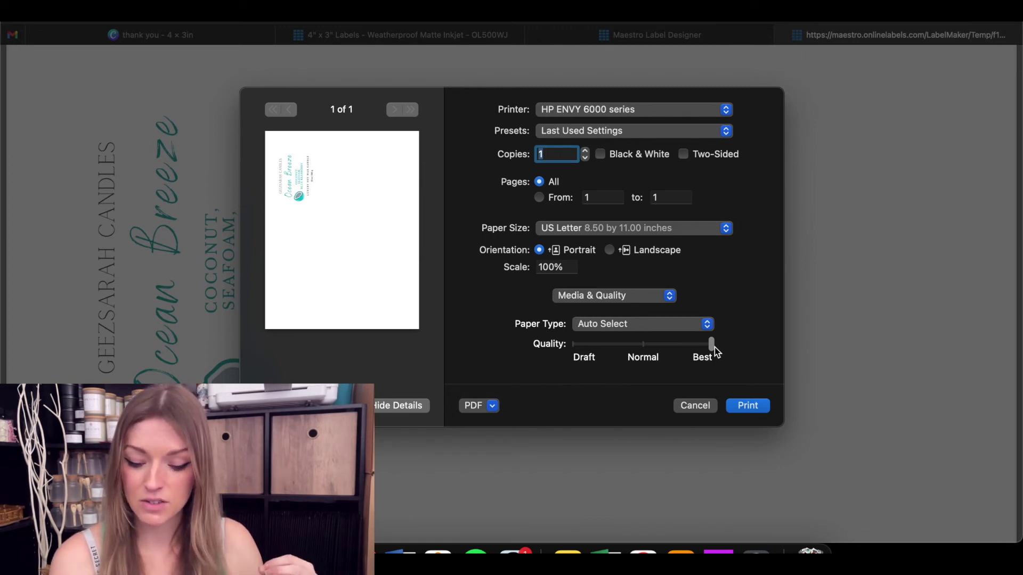
left_click(644, 346)
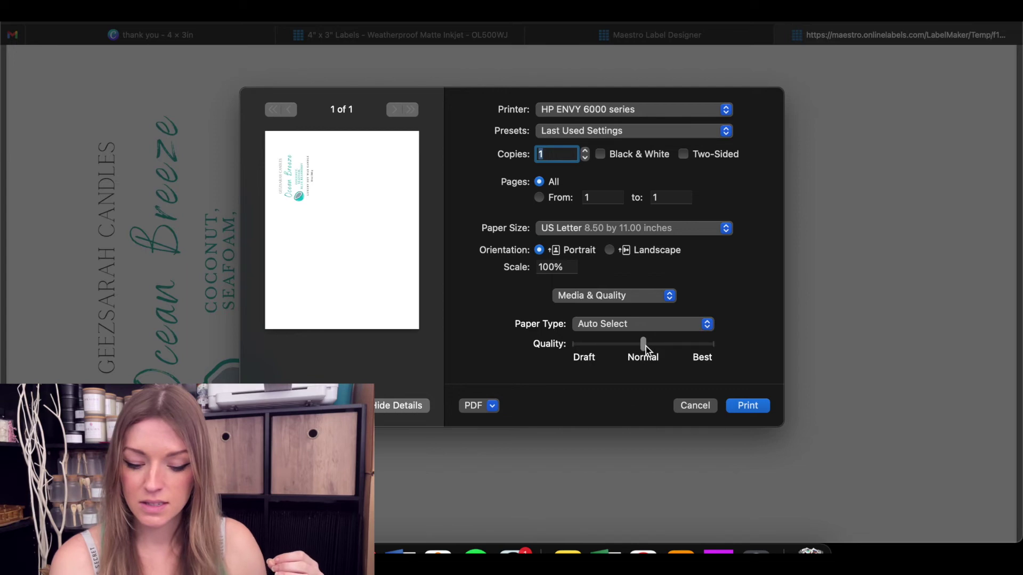
left_click(714, 346)
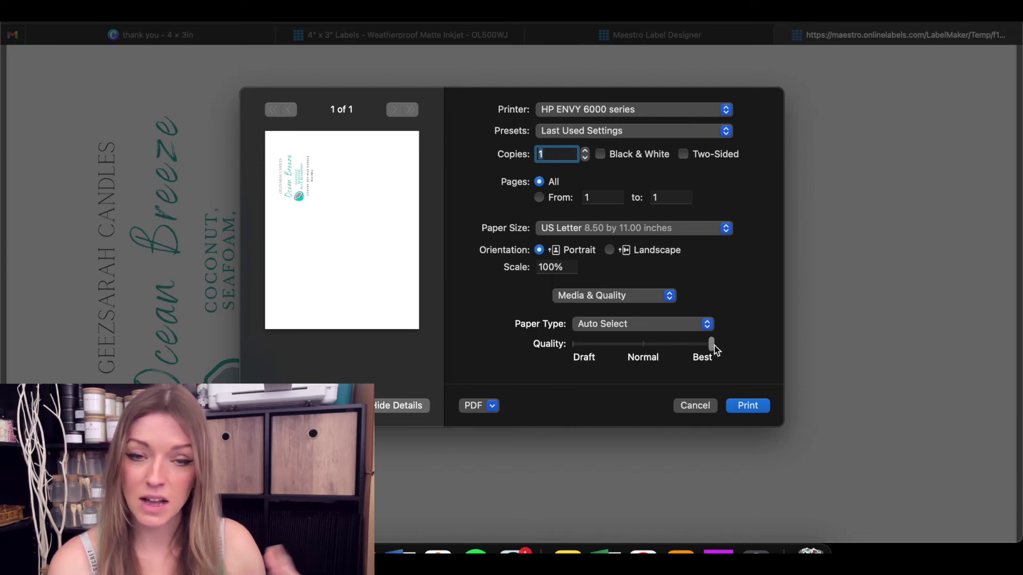